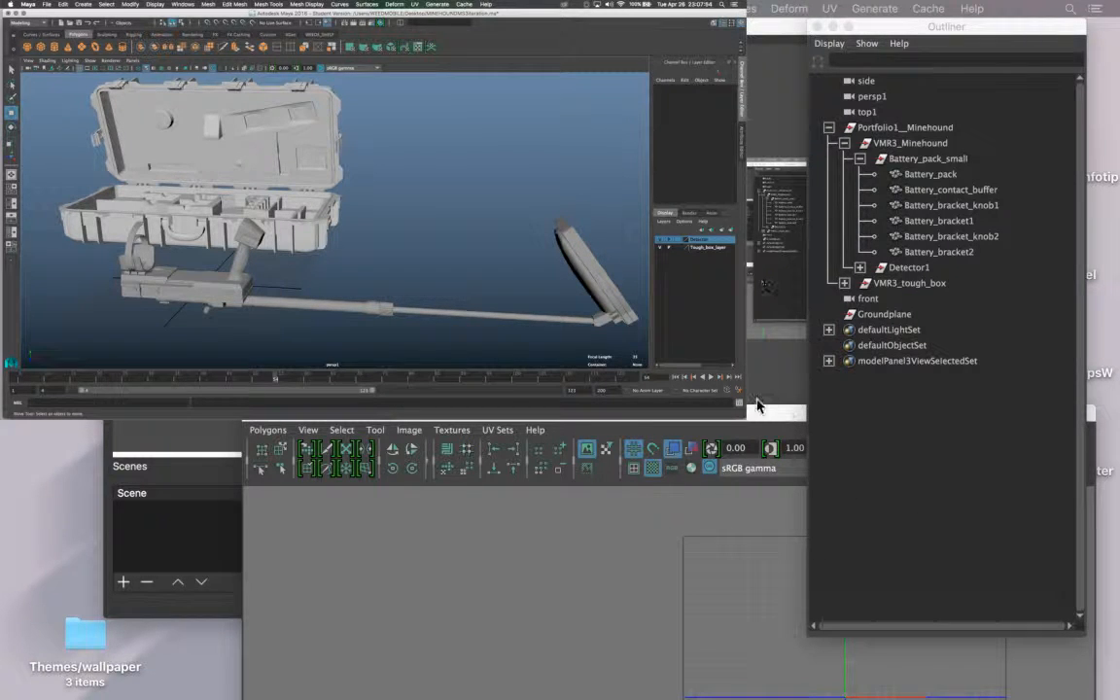
Select the detector base beneath the mine detector's body and isolate it in the perspective view.
alt+drag(360, 252, 251, 255)
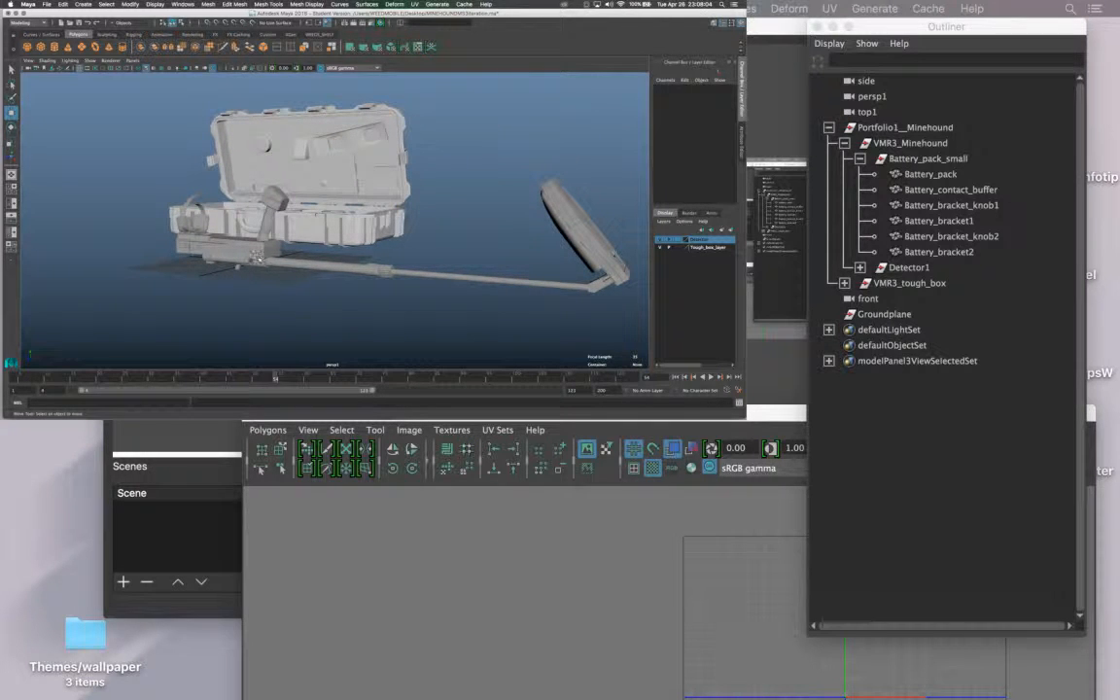
click(251, 255)
click(250, 264)
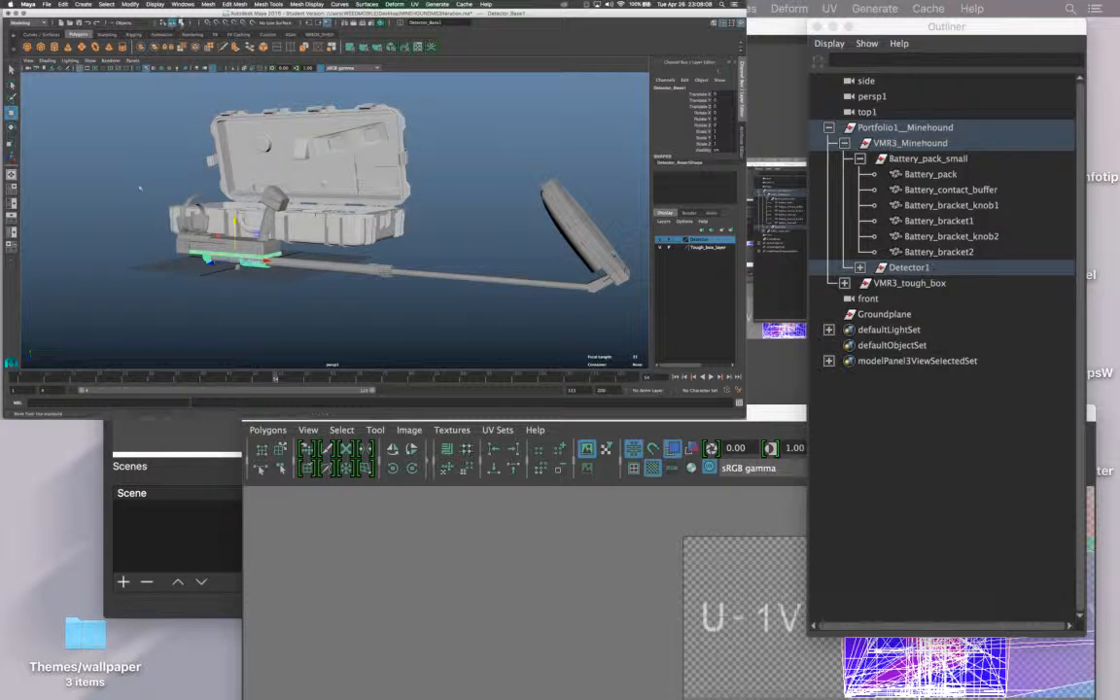
alt+drag(211, 93, 270, 68)
click(234, 68)
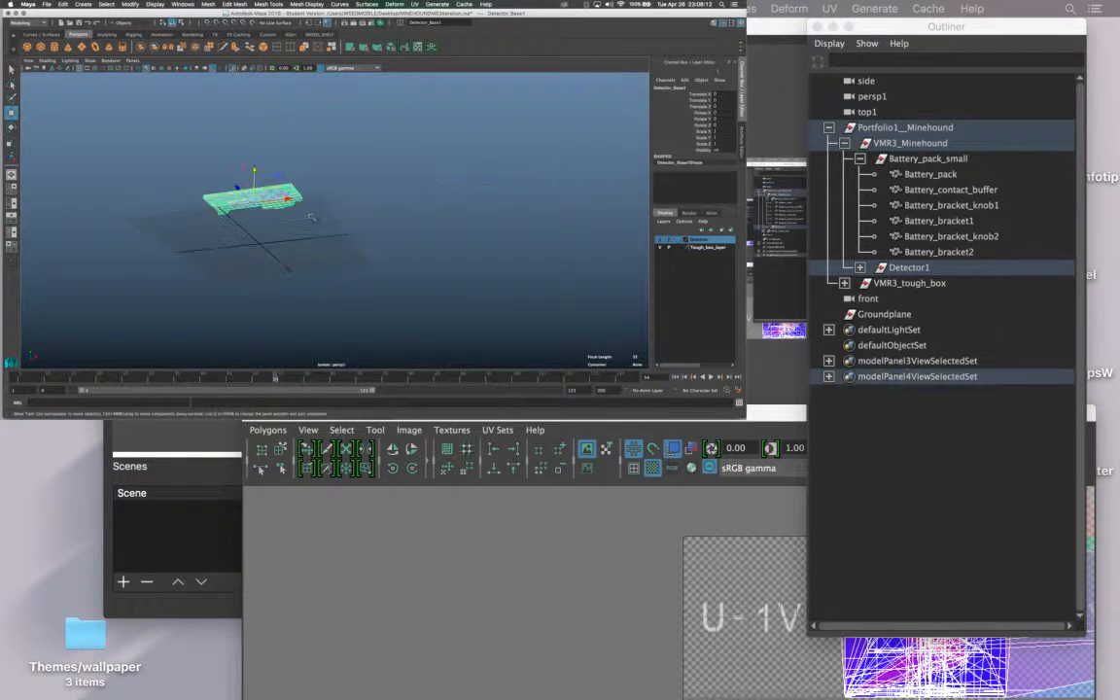
Examine the checker texture on all sides of the isolated detector base for UV stretching.
scroll(282, 165, up, 5)
alt+drag(282, 165, 237, 208)
alt+drag(379, 209, 294, 227)
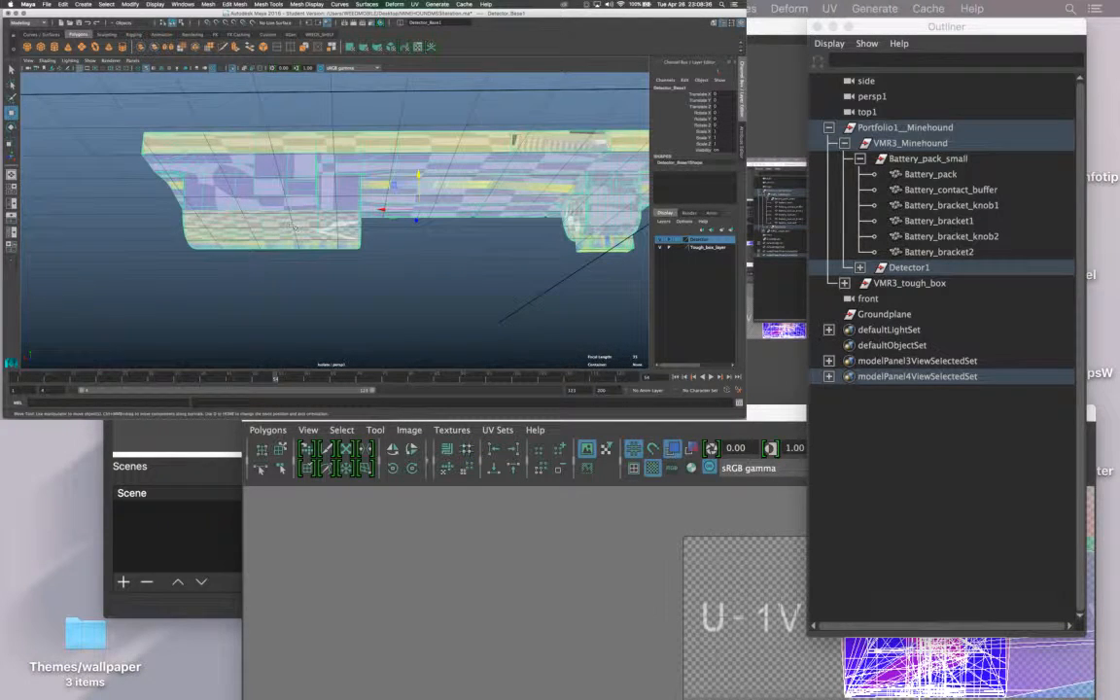
alt+drag(239, 162, 445, 199)
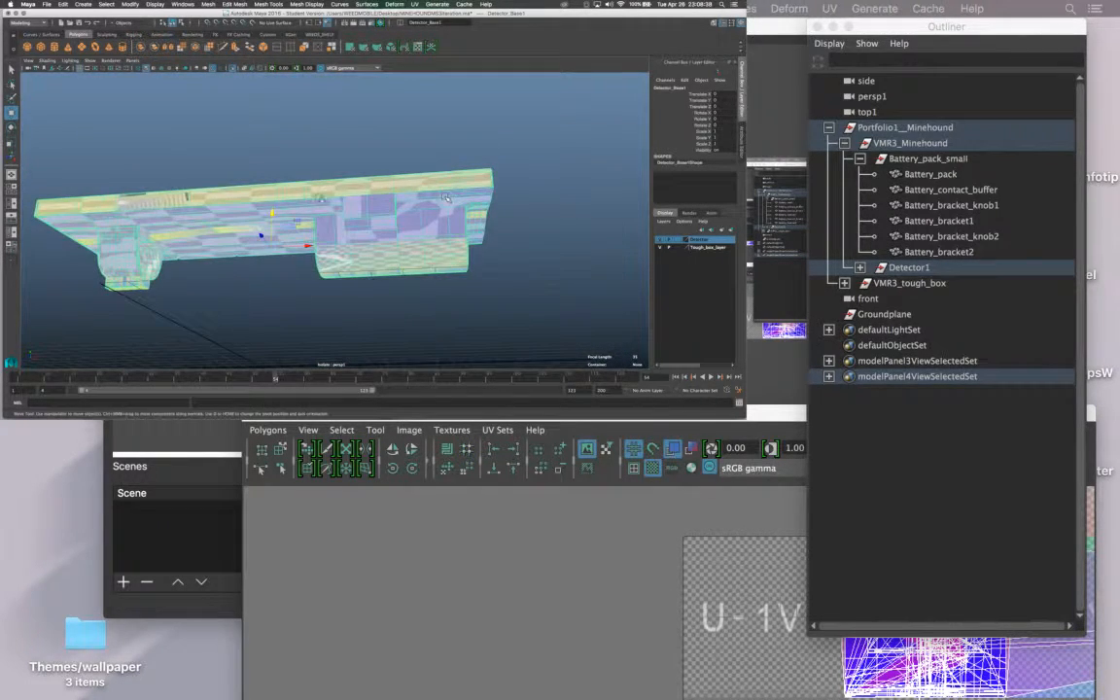
alt+drag(264, 199, 386, 203)
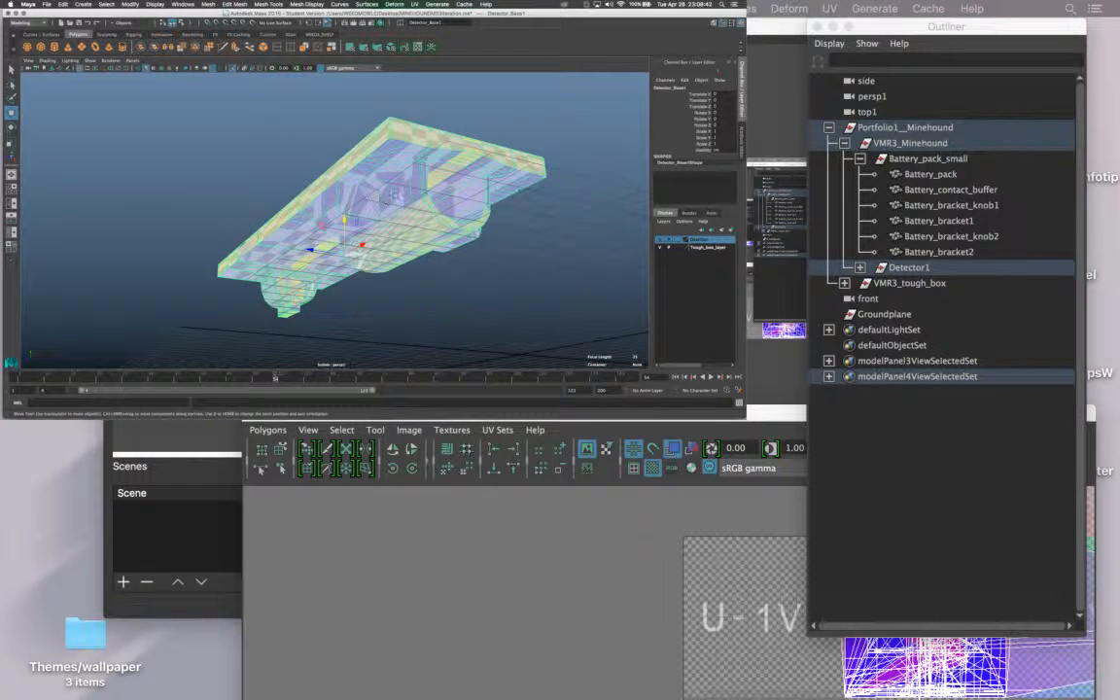
alt+drag(378, 192, 321, 219)
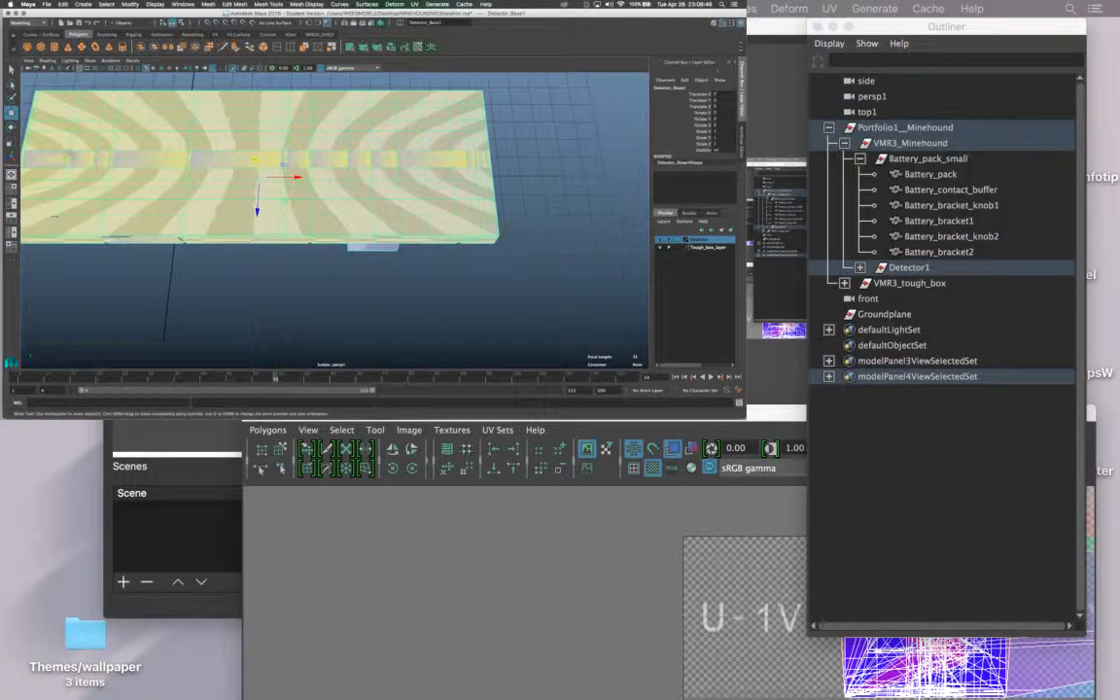
double_click(12, 68)
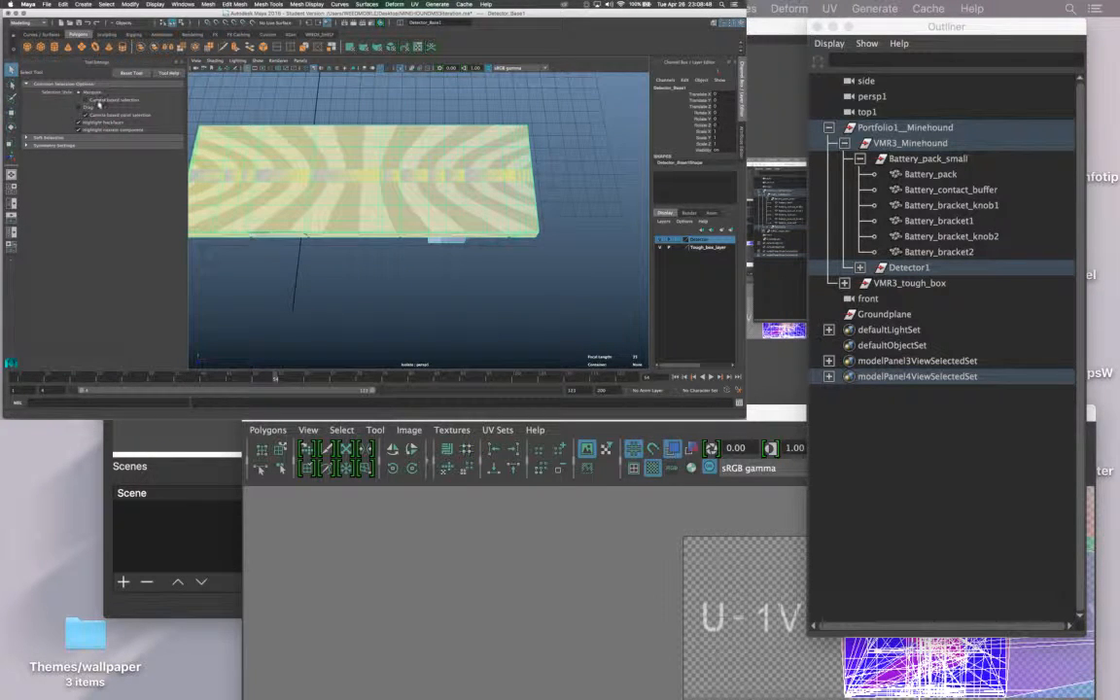
click(179, 62)
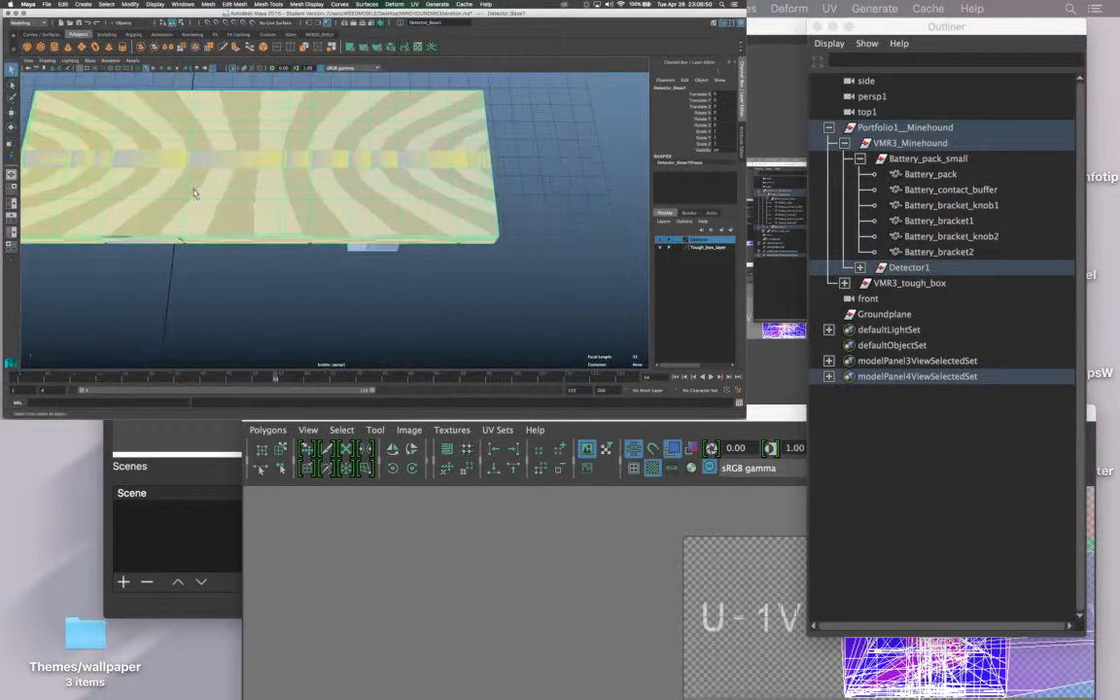
Show the four-view layout and change the isolated front view to the orthographic top camera.
key(space)
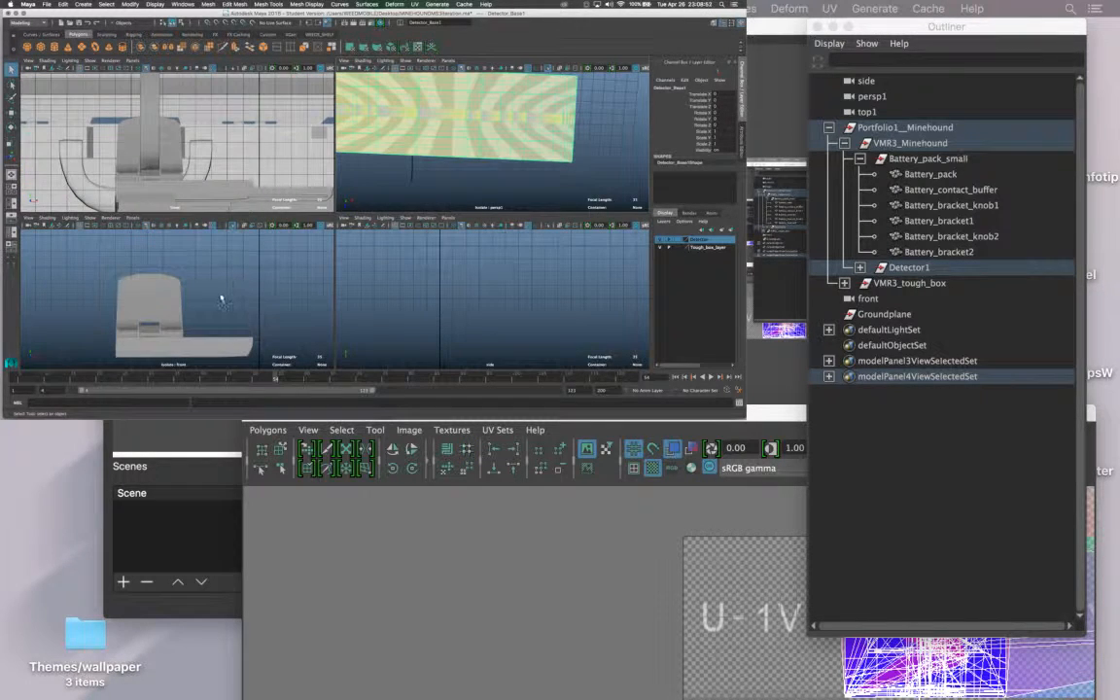
scroll(221, 300, down, 8)
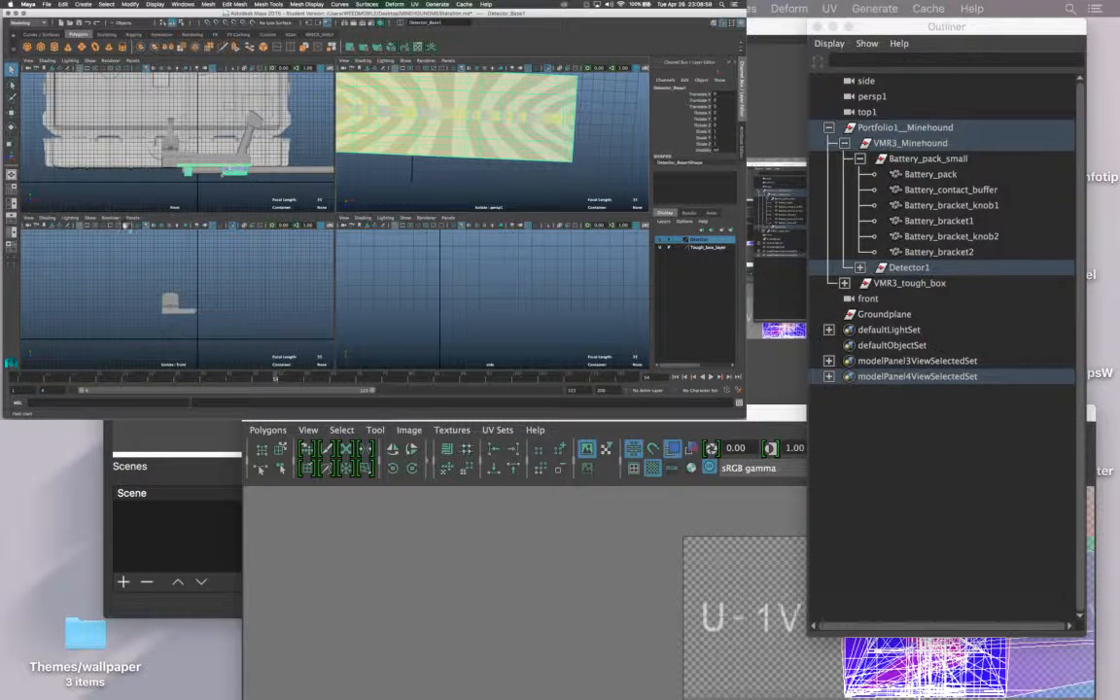
click(132, 216)
mouse_move(170, 241)
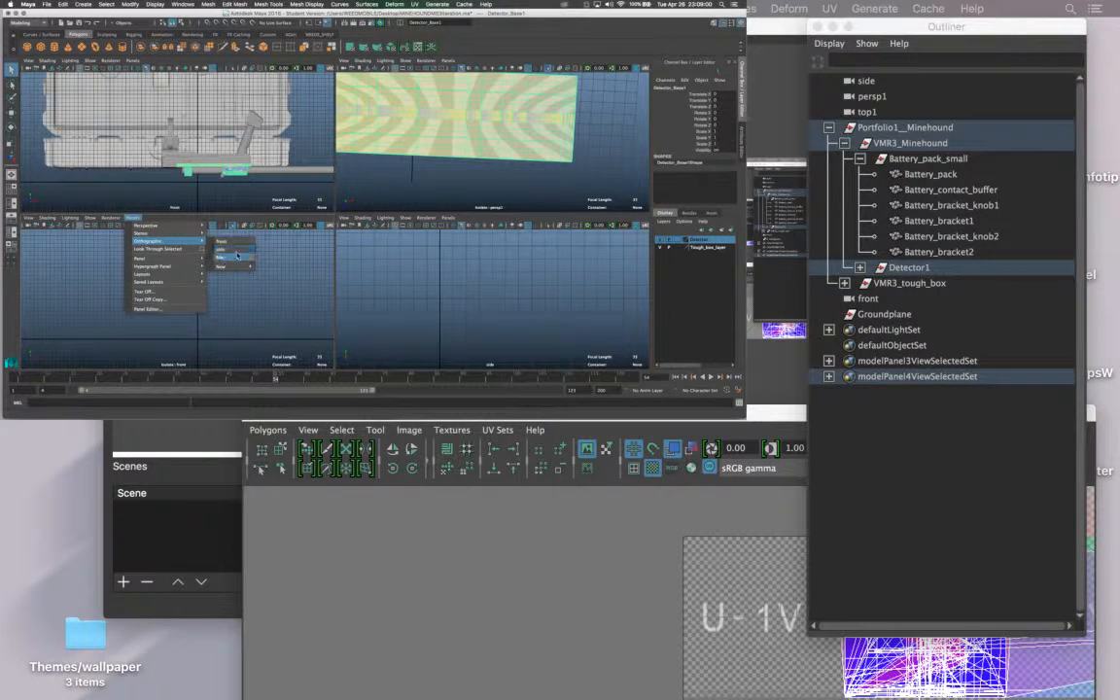
click(237, 255)
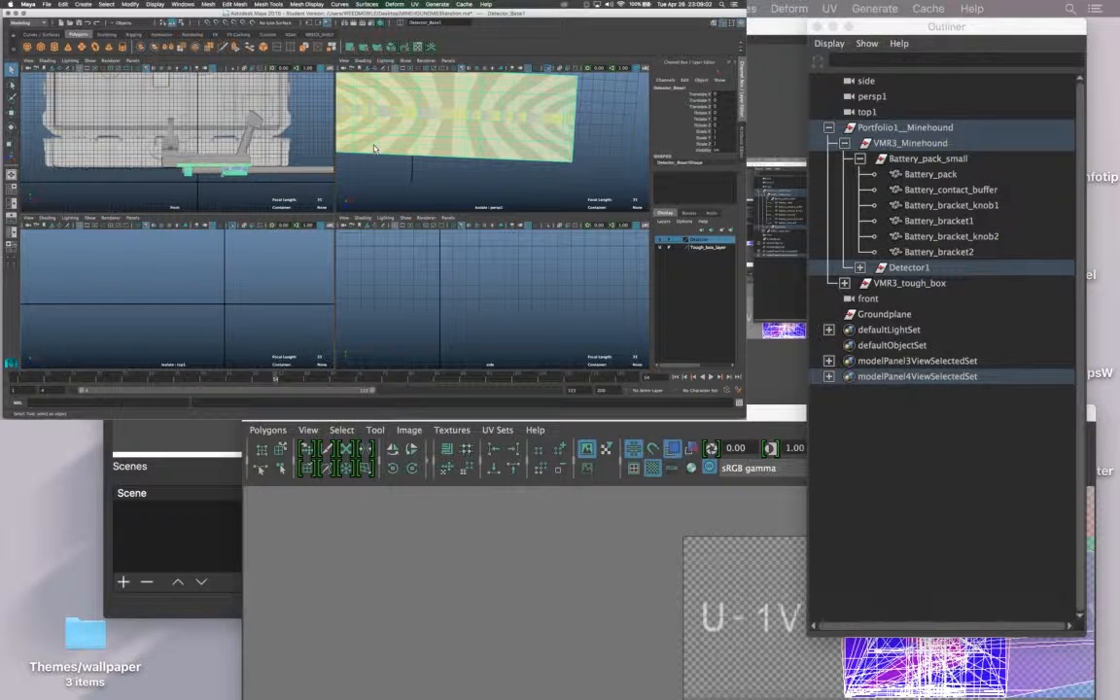
Reset the isolation in the top view so only the selected detector base shows, and frame it.
key(f)
scroll(198, 293, up, 3)
scroll(160, 291, down, 4)
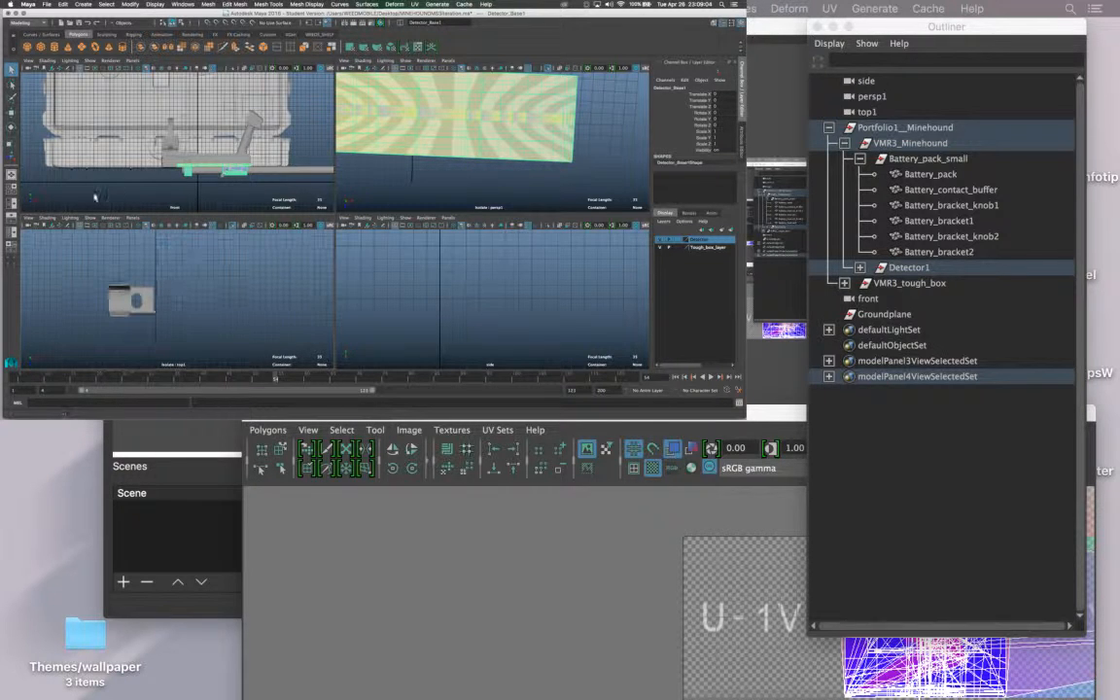
click(232, 224)
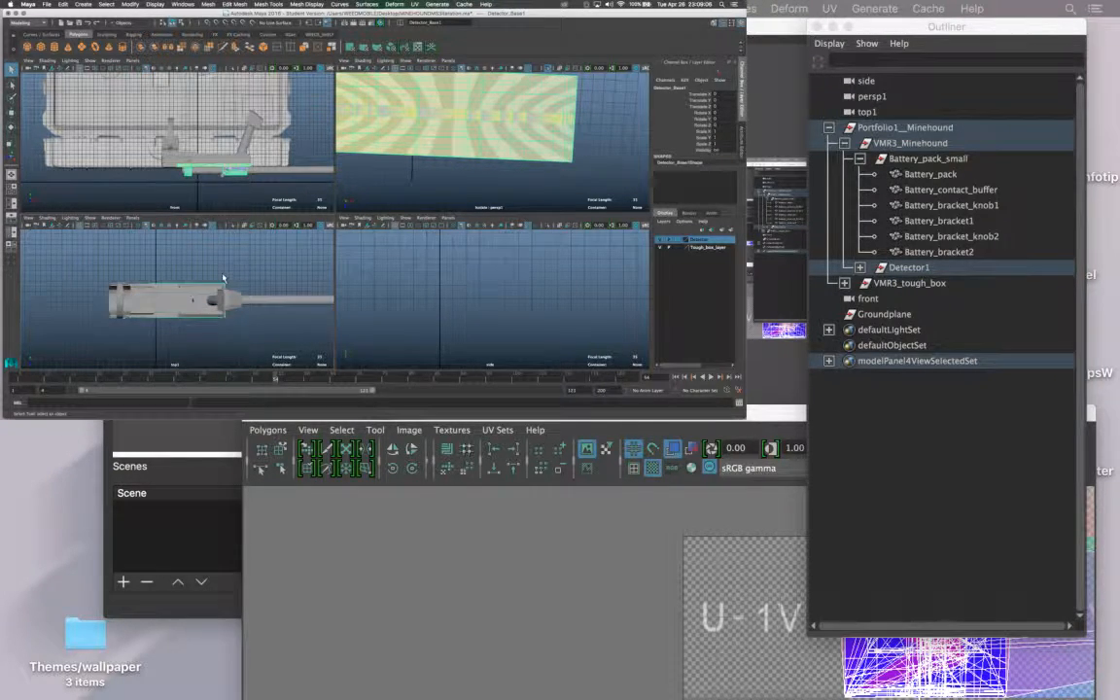
scroll(223, 276, up, 2)
click(237, 224)
key(f)
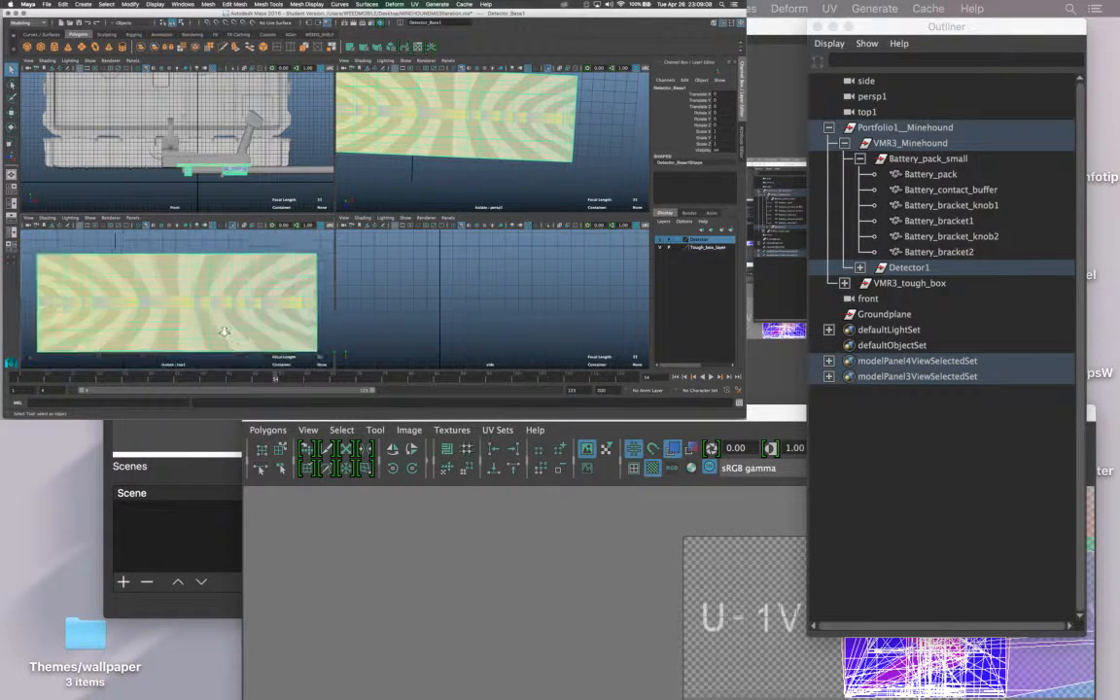
scroll(97, 290, down, 1)
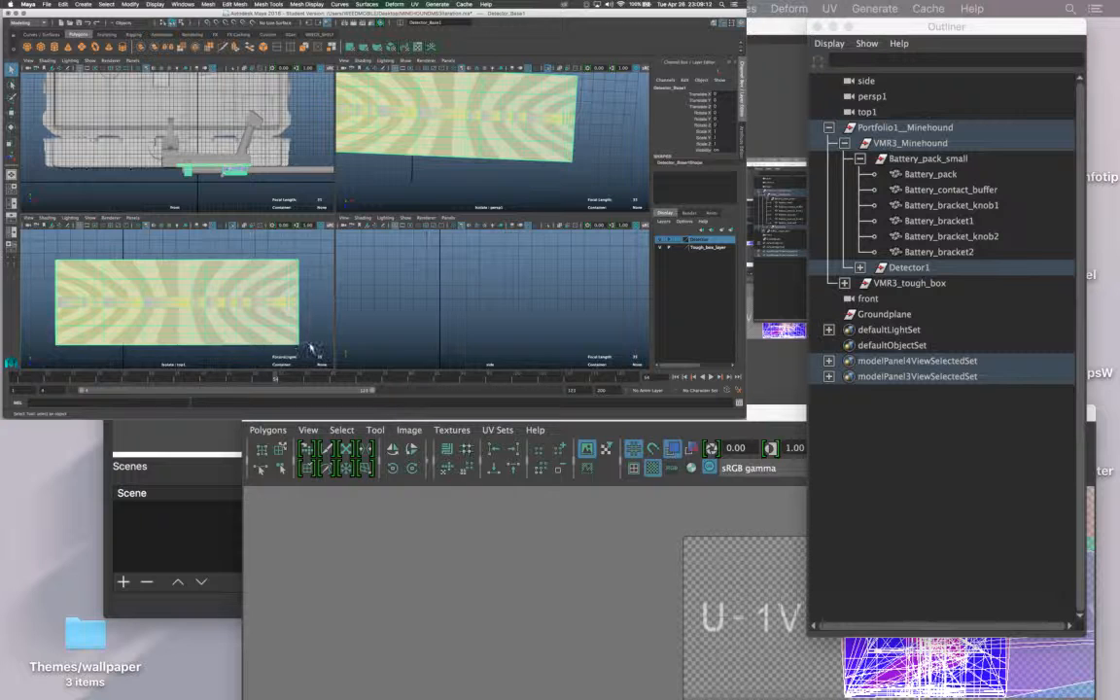
Apply a planar UV projection to the detector base from the top view.
right_click(207, 313)
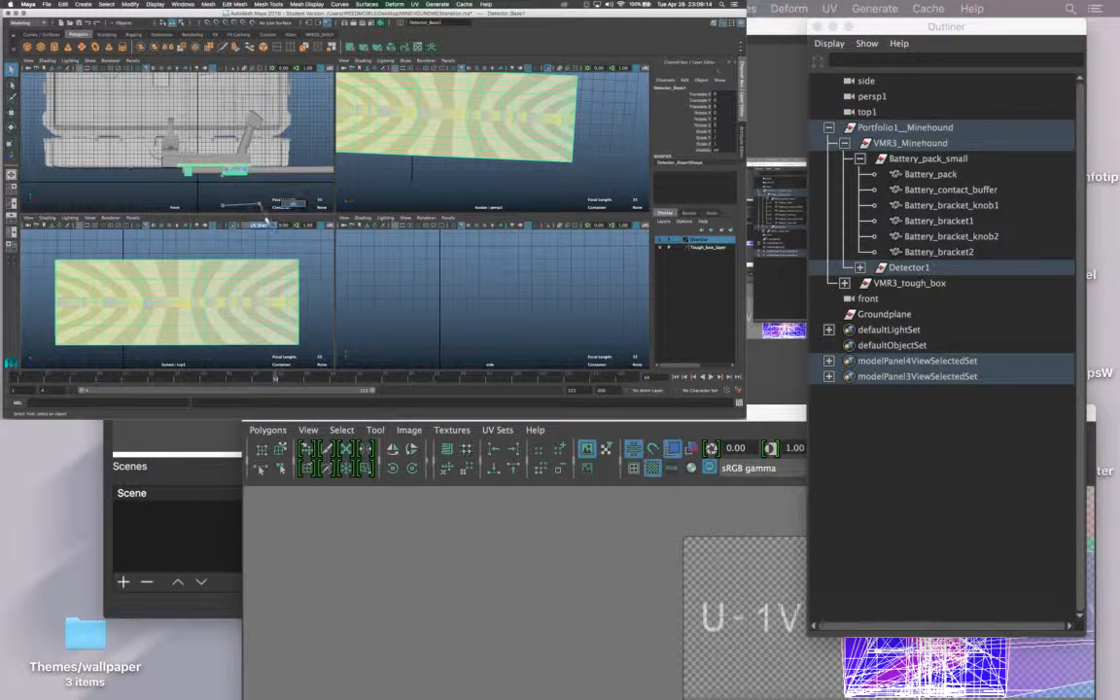
right_drag(259, 205, 259, 223)
right_drag(208, 301, 250, 181)
shift+right_drag(214, 233, 280, 342)
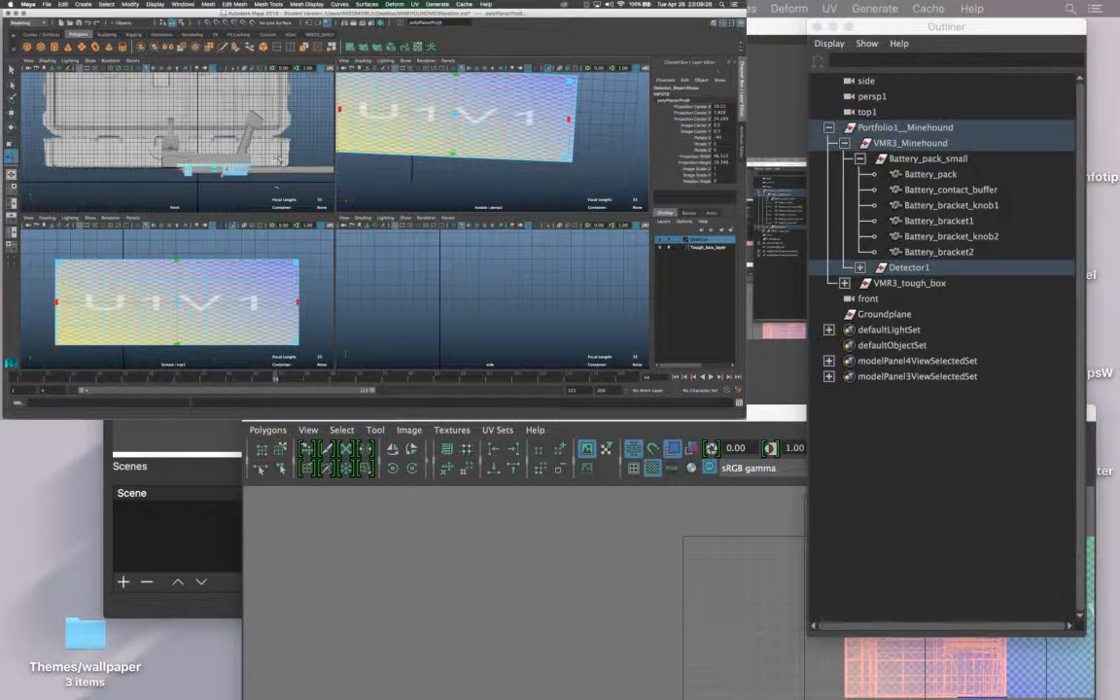
Select the perimeter edges around the detector base's top face in the perspective view and cut the UVs along them.
key(space)
alt+drag(337, 211, 300, 220)
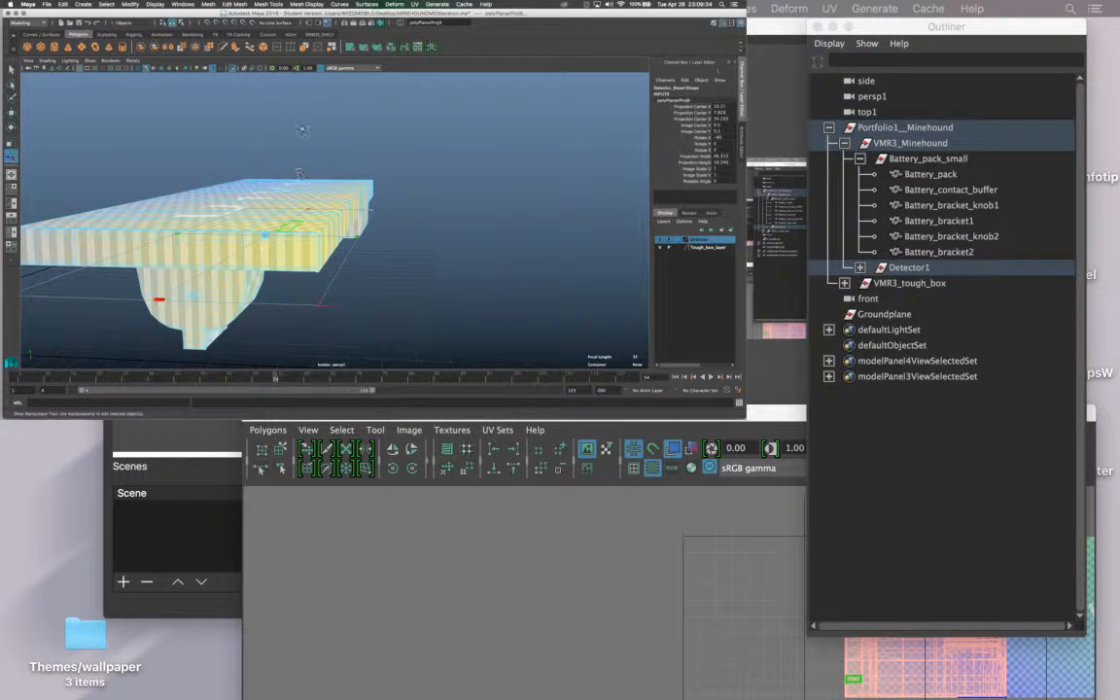
right_click(289, 203)
right_drag(301, 101, 271, 96)
alt+drag(271, 96, 302, 247)
click(256, 257)
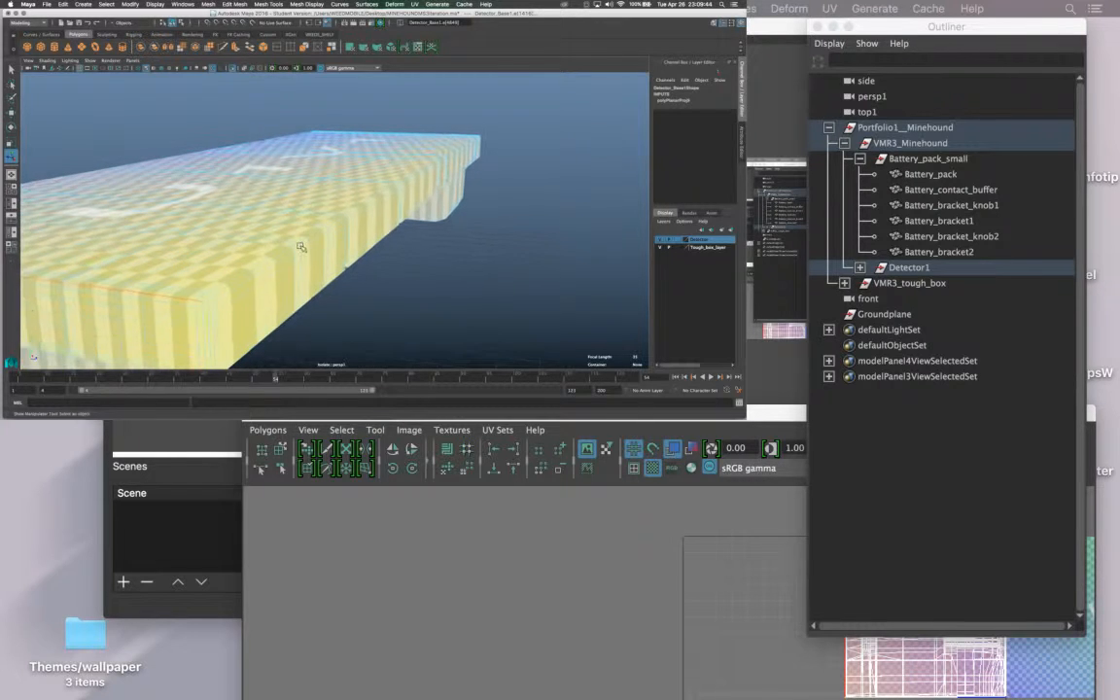
alt+drag(240, 281, 185, 224)
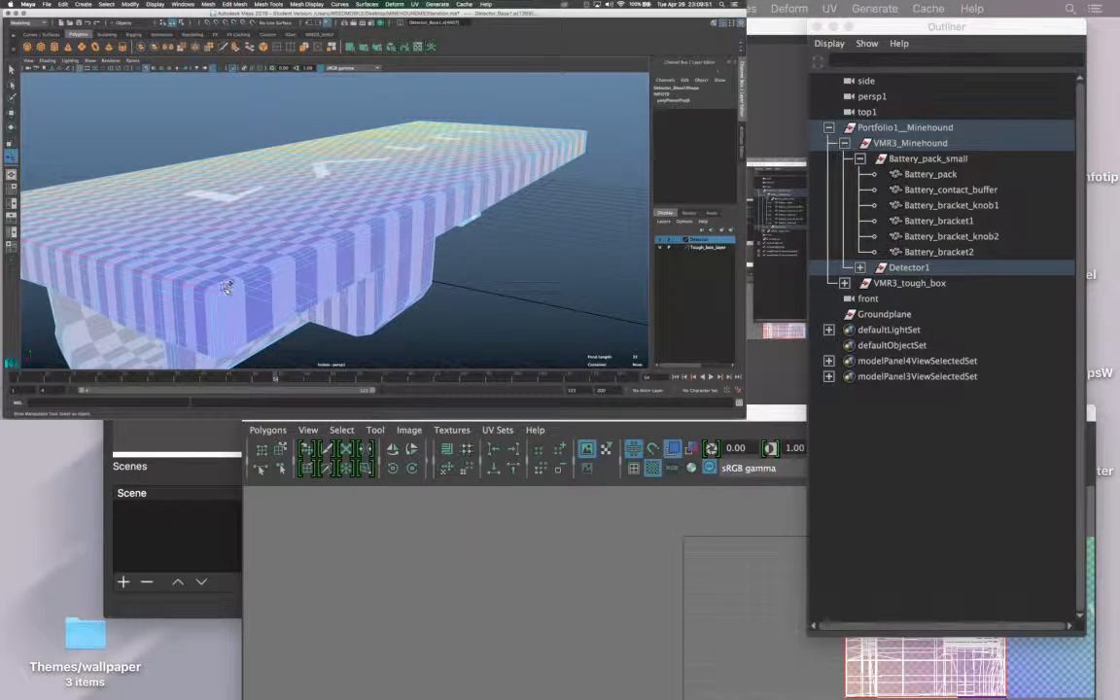
alt+drag(378, 237, 233, 233)
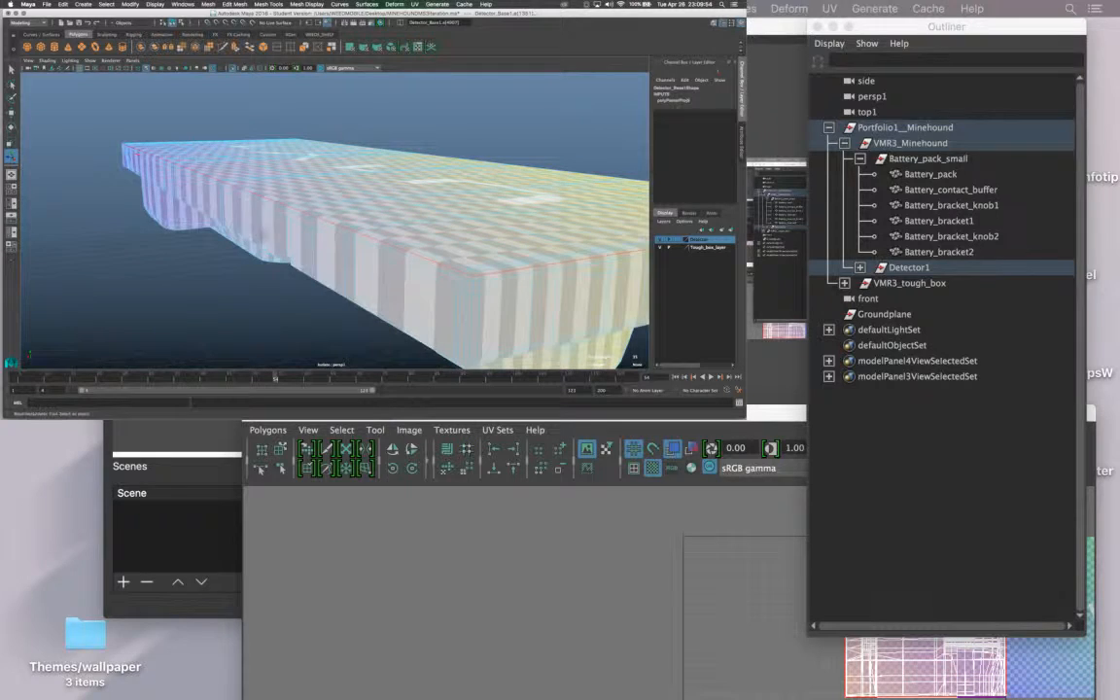
click(926, 694)
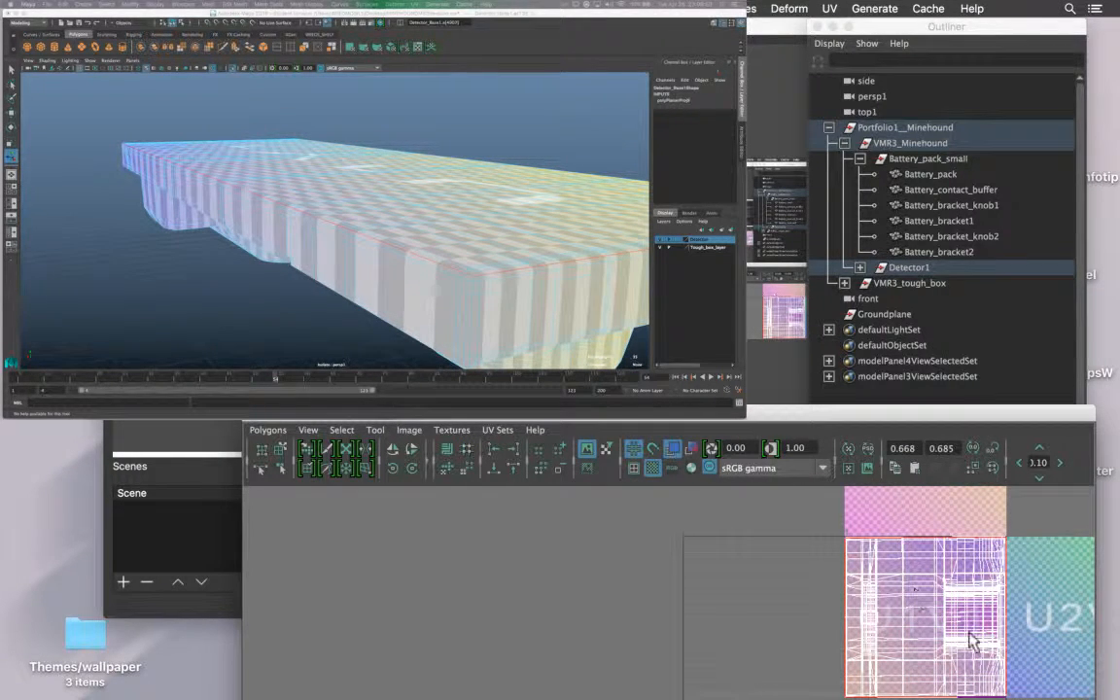
shift+right_drag(968, 578, 880, 573)
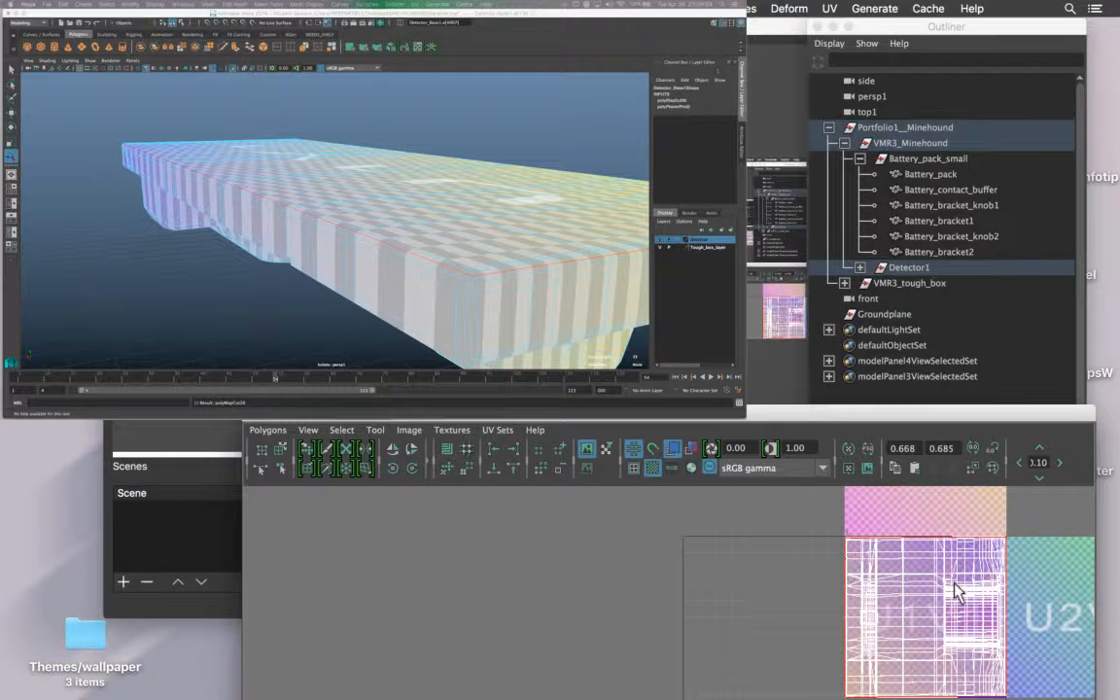
Select the vertical corner edges on the side walls of the detector base's top slab.
click(340, 307)
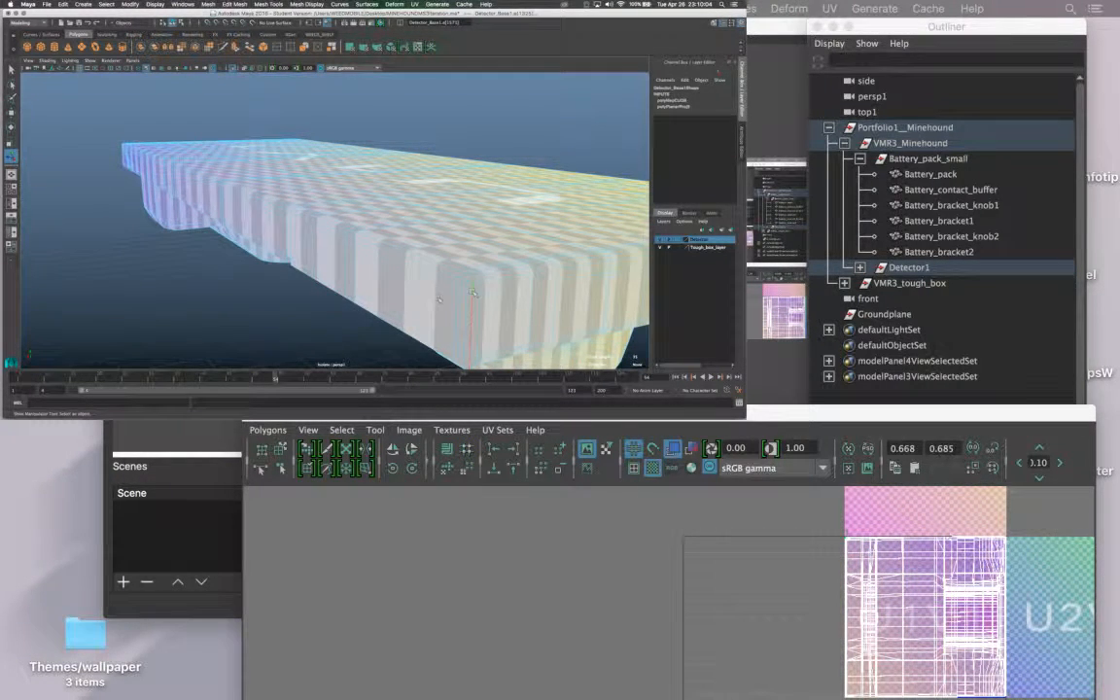
alt+drag(438, 299, 496, 295)
alt+drag(338, 285, 379, 243)
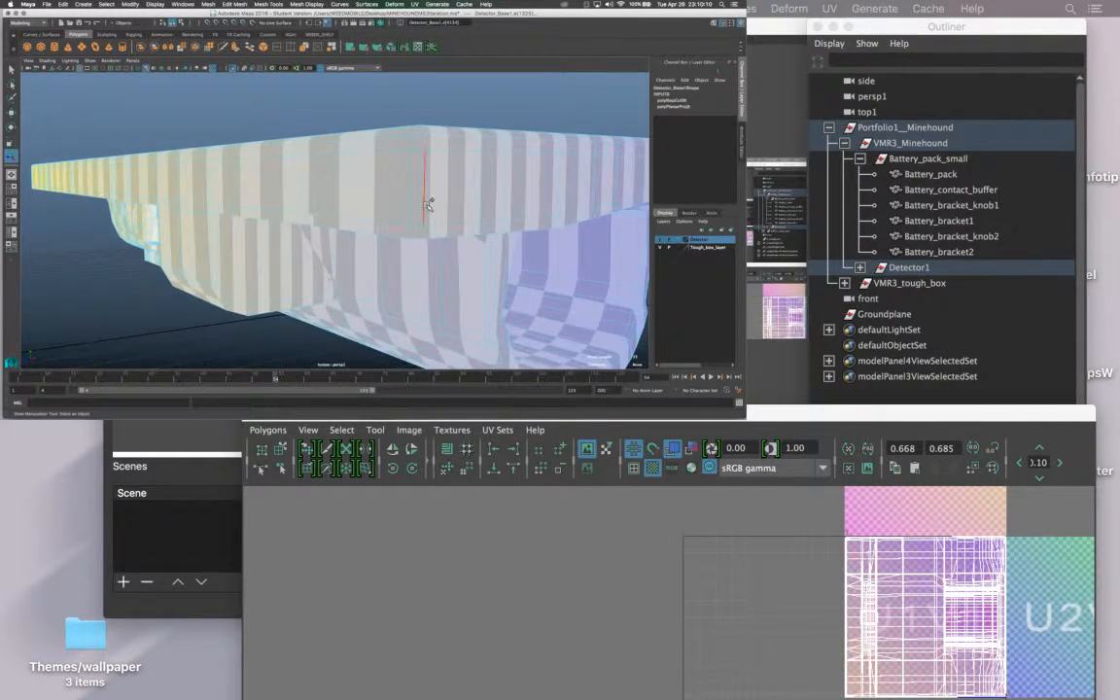
alt+drag(485, 212, 427, 219)
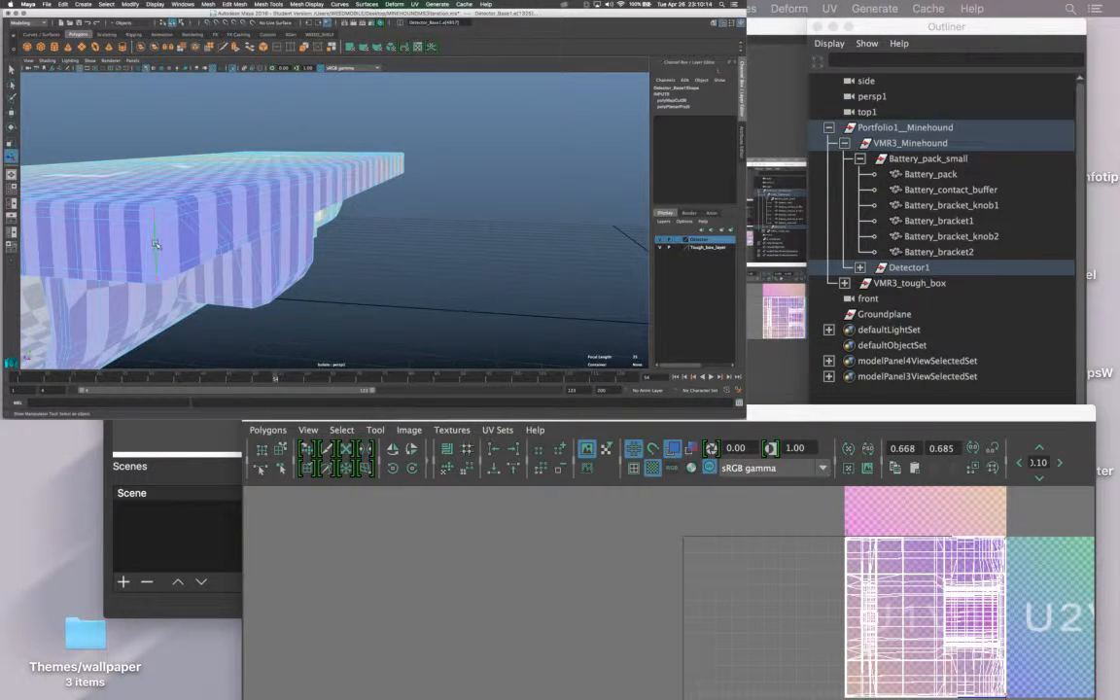
alt+drag(156, 244, 286, 209)
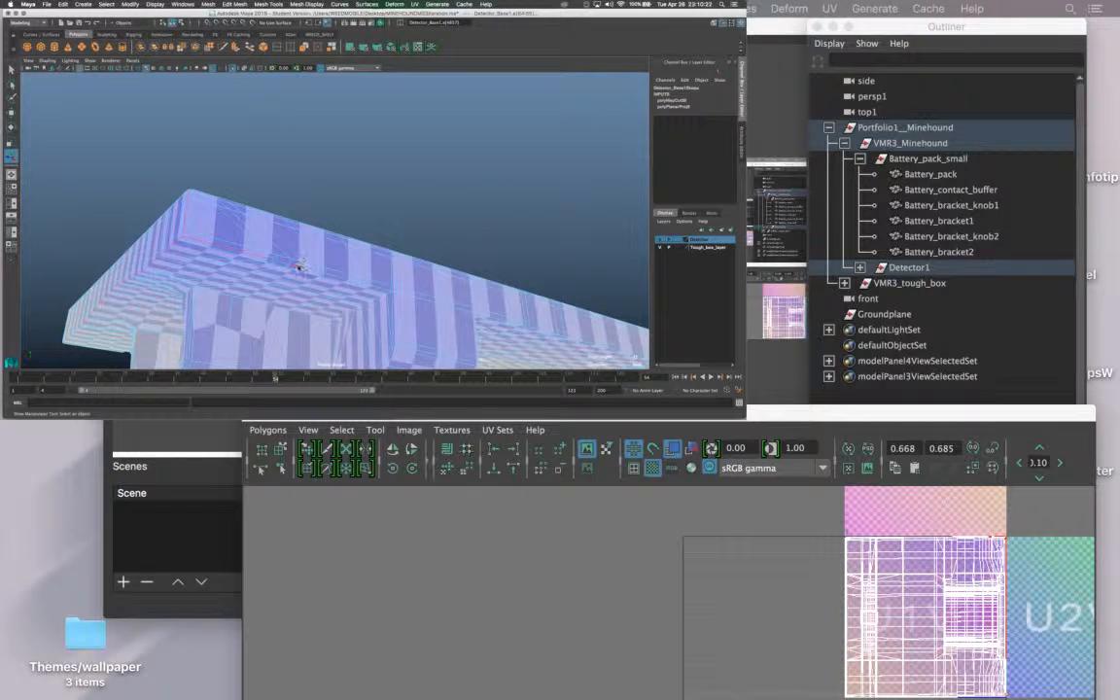
Extend the edge selection with the lower edges along the first long side of the detector base's top slab.
mouse_move(361, 277)
alt+mouse_down()
mouse_move(326, 268)
mouse_move(362, 259)
alt+mouse_up()
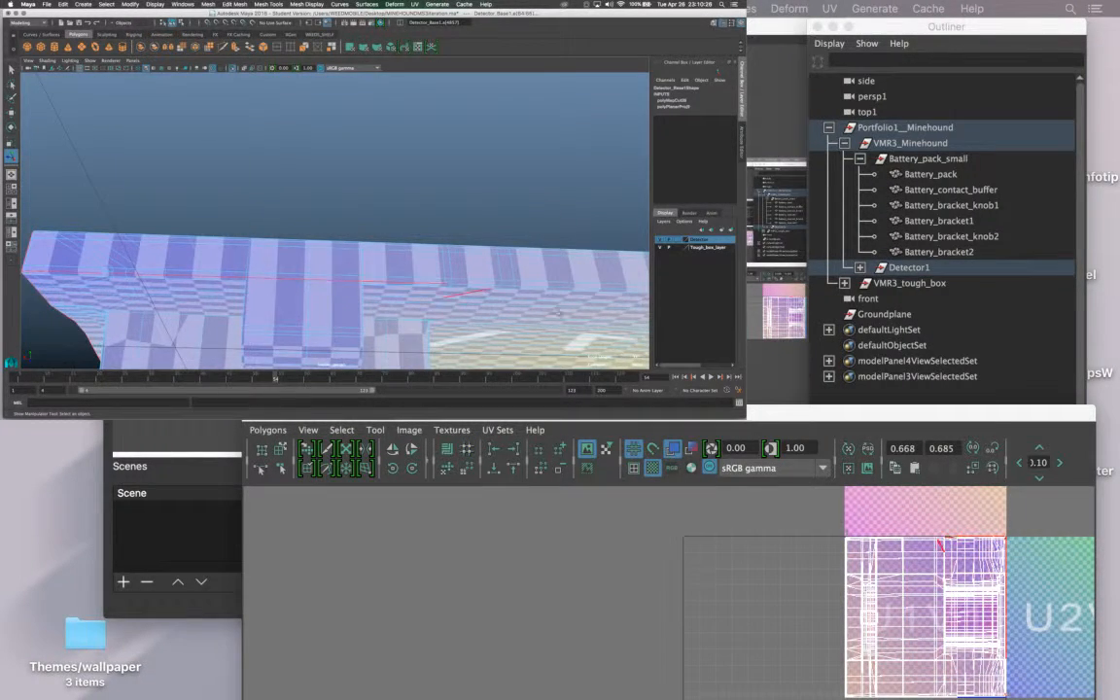
alt+drag(558, 312, 178, 264)
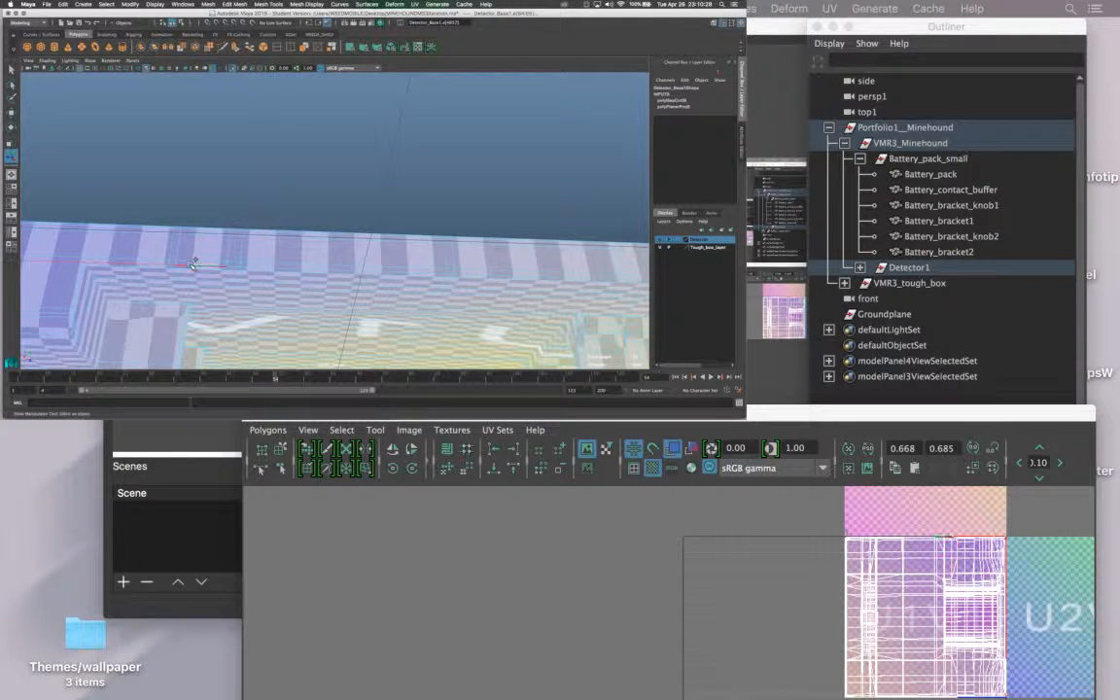
alt+drag(178, 273, 244, 254)
shift+click(373, 259)
alt+middle_drag(379, 259, 177, 256)
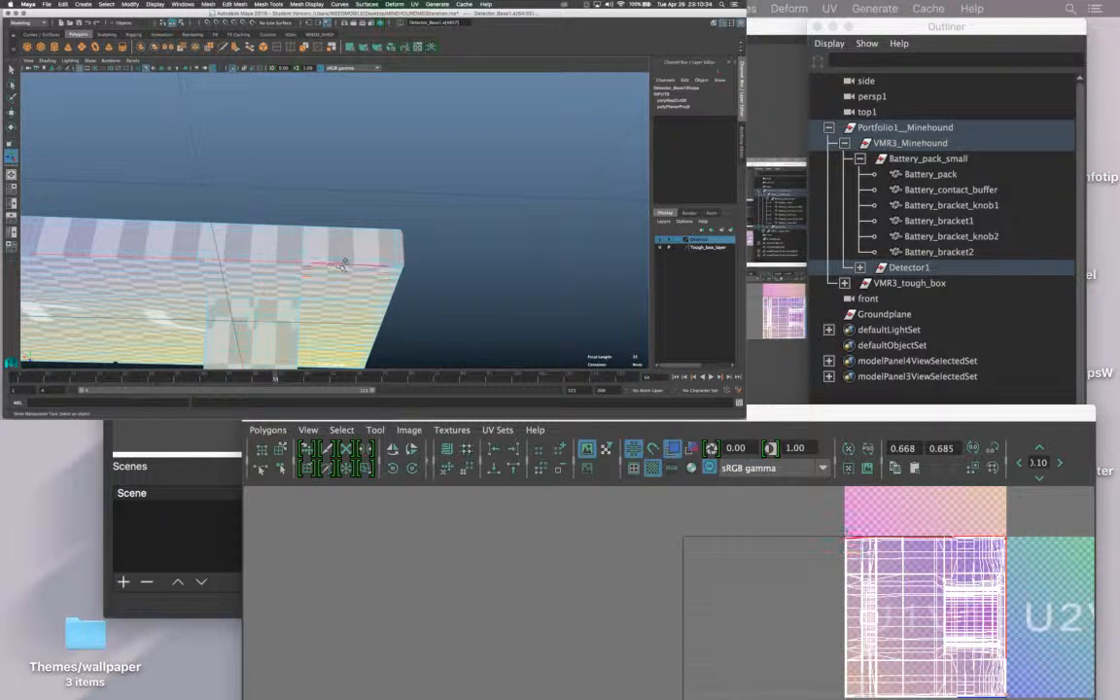
alt+drag(341, 265, 265, 261)
Add the lower edges of the slab's adjacent side and the vertical edge at its far corner to the selection.
scroll(207, 282, up, 3)
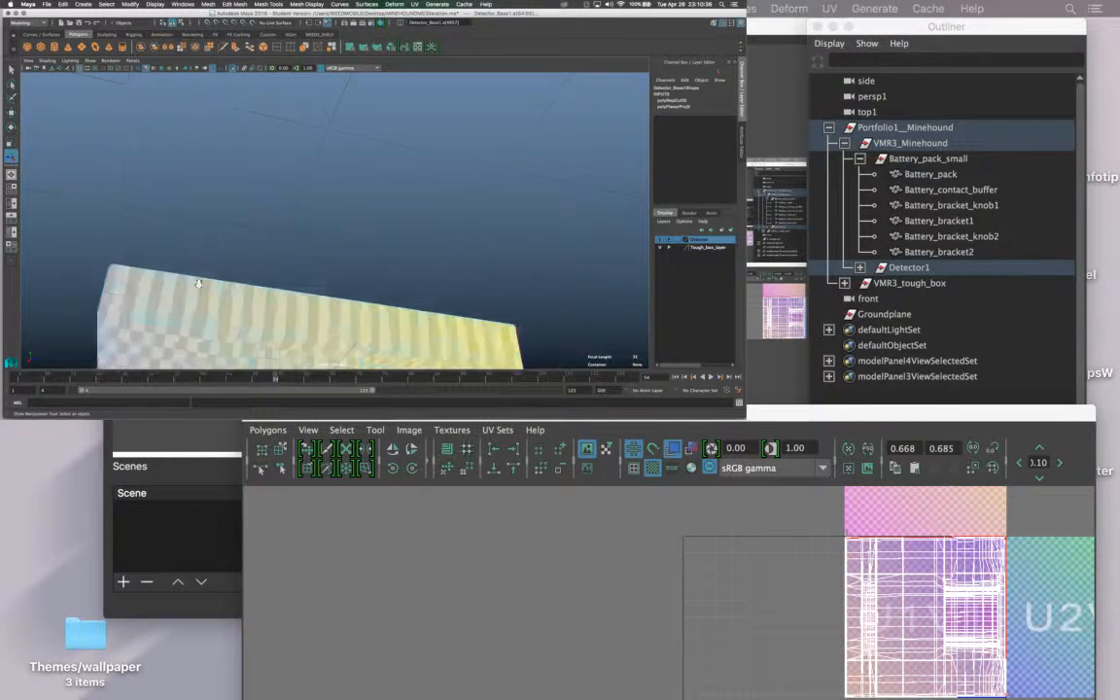
alt+middle_drag(197, 283, 266, 215)
scroll(255, 233, up, 2)
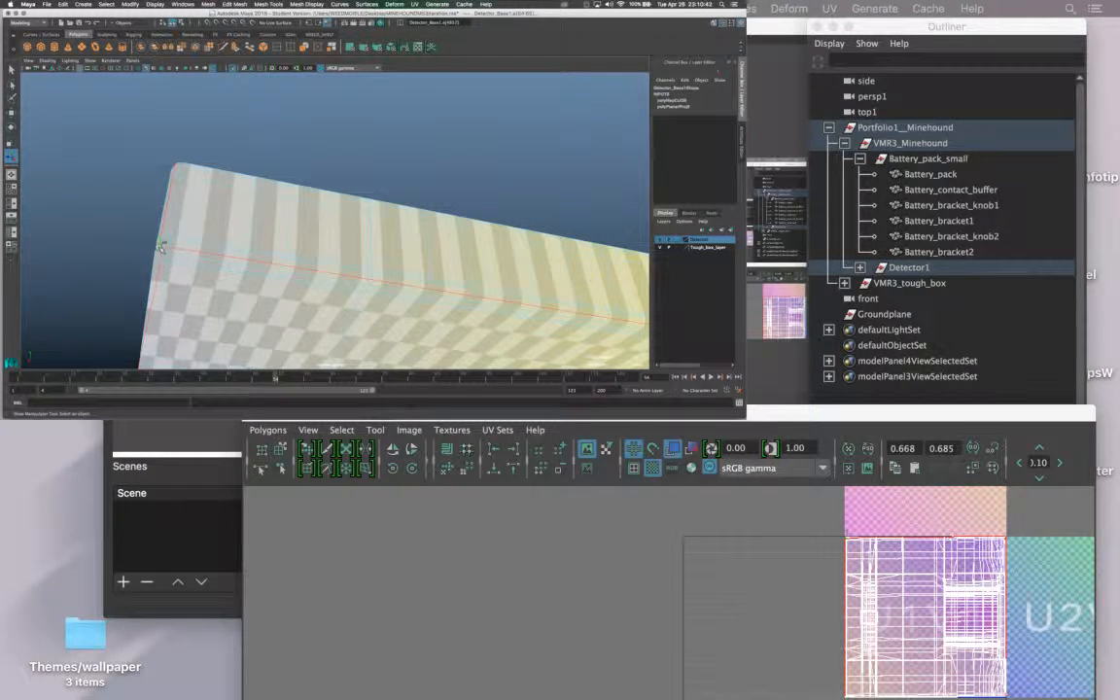
alt+drag(162, 247, 234, 297)
alt+drag(271, 188, 246, 220)
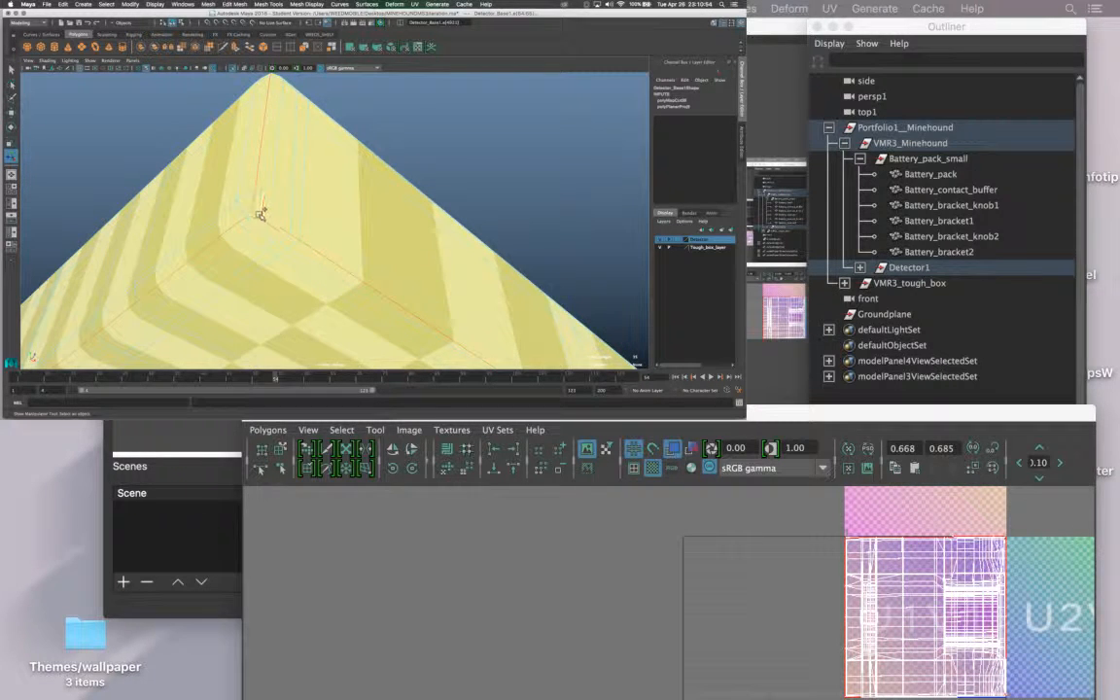
Continue the selection past the corner, adding the lower edges along the first part of the slab's third side.
alt+drag(357, 253, 355, 275)
scroll(353, 275, down, 3)
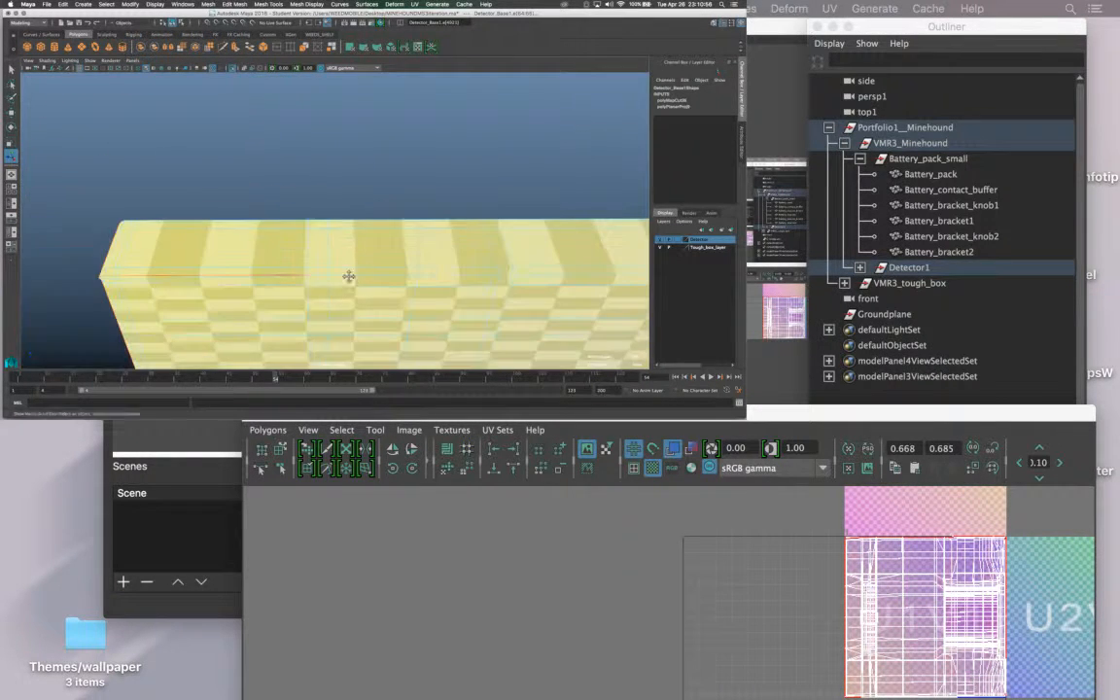
alt+middle_drag(350, 276, 259, 234)
alt+middle_drag(435, 263, 273, 258)
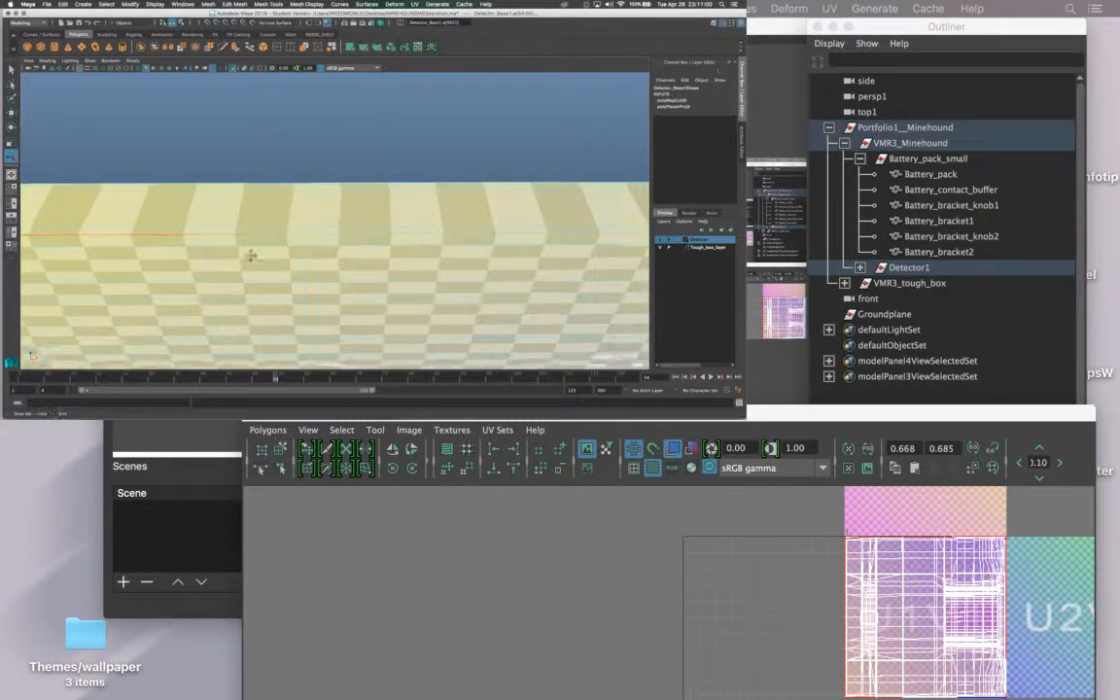
shift+click(219, 238)
alt+middle_drag(438, 258, 195, 258)
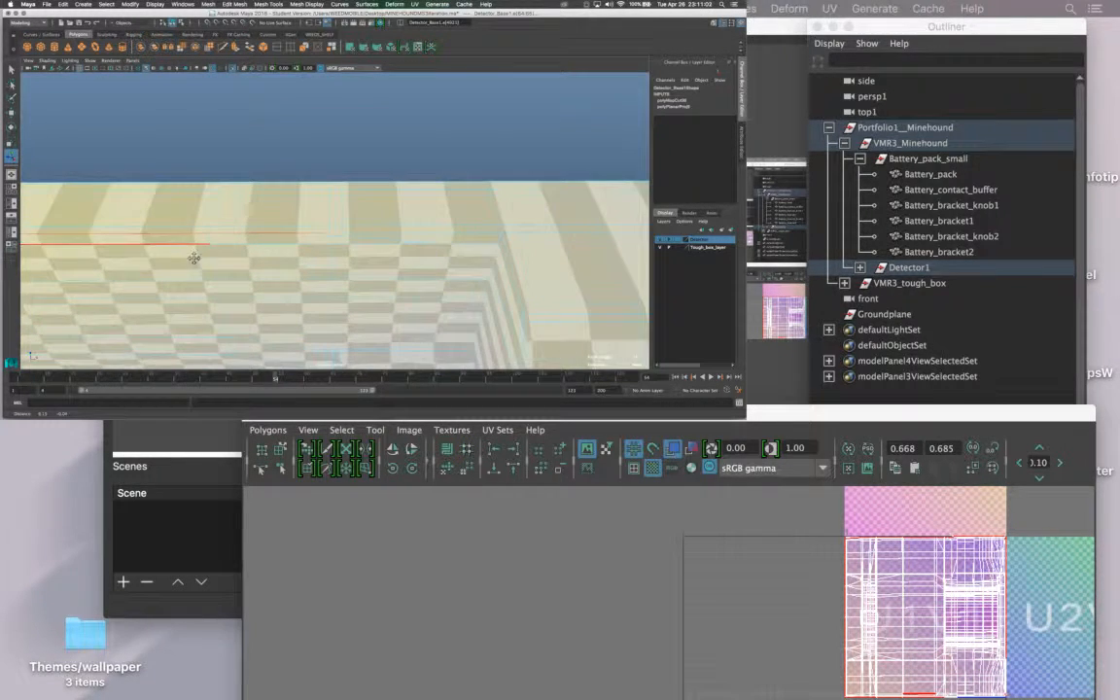
Add the remaining lower edges of the slab's third side up to the last corner, closing the perimeter loop.
alt+drag(425, 245, 268, 255)
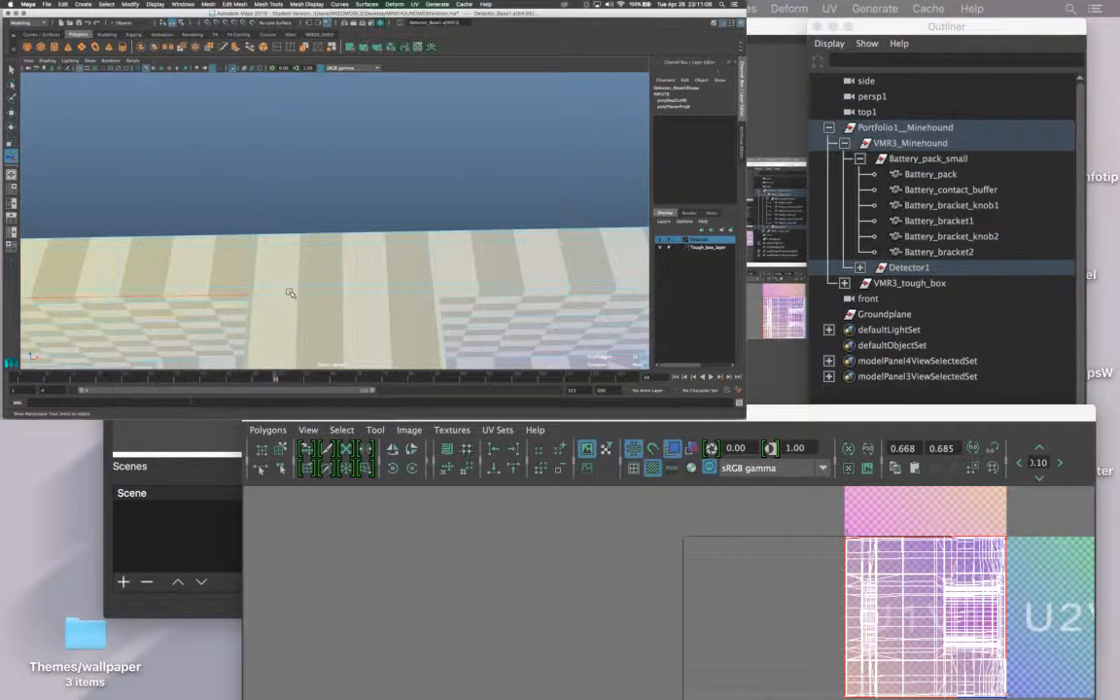
alt+drag(293, 297, 309, 251)
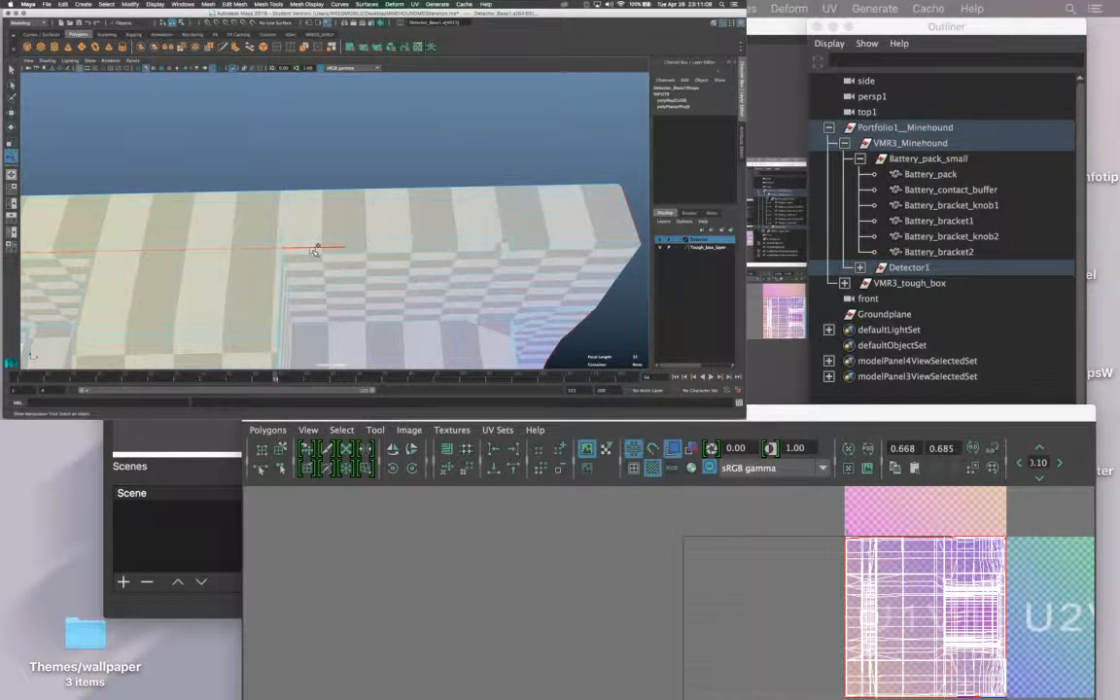
shift+click(400, 249)
alt+middle_drag(407, 245, 219, 240)
alt+right_drag(219, 239, 309, 255)
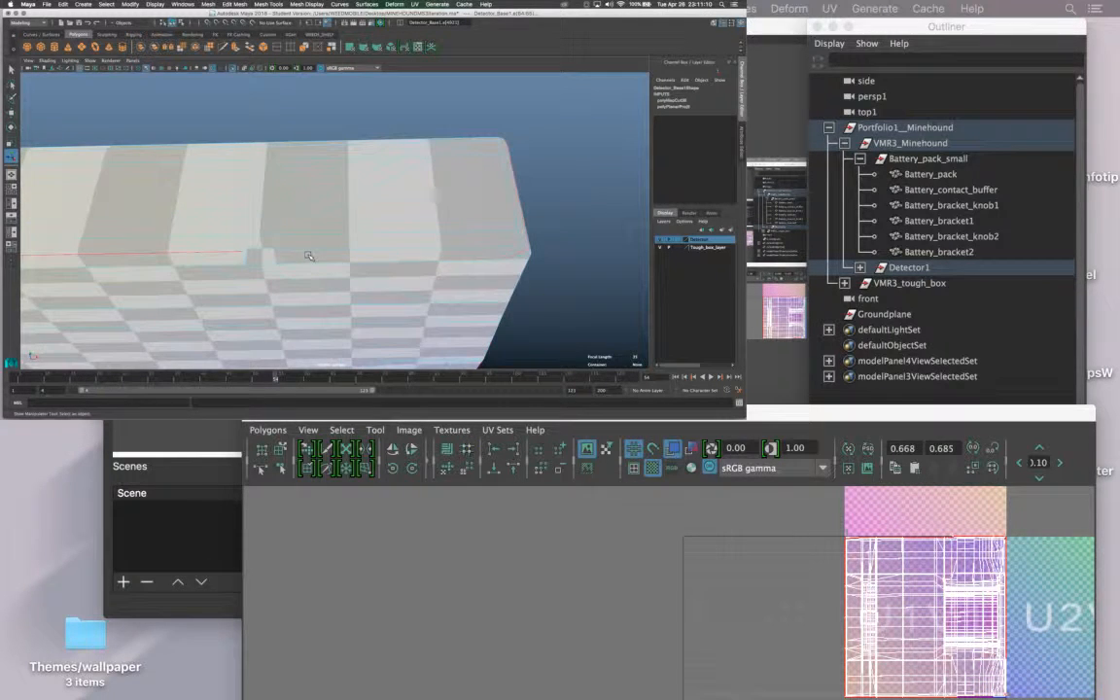
alt+drag(312, 250, 376, 254)
alt+drag(312, 246, 198, 255)
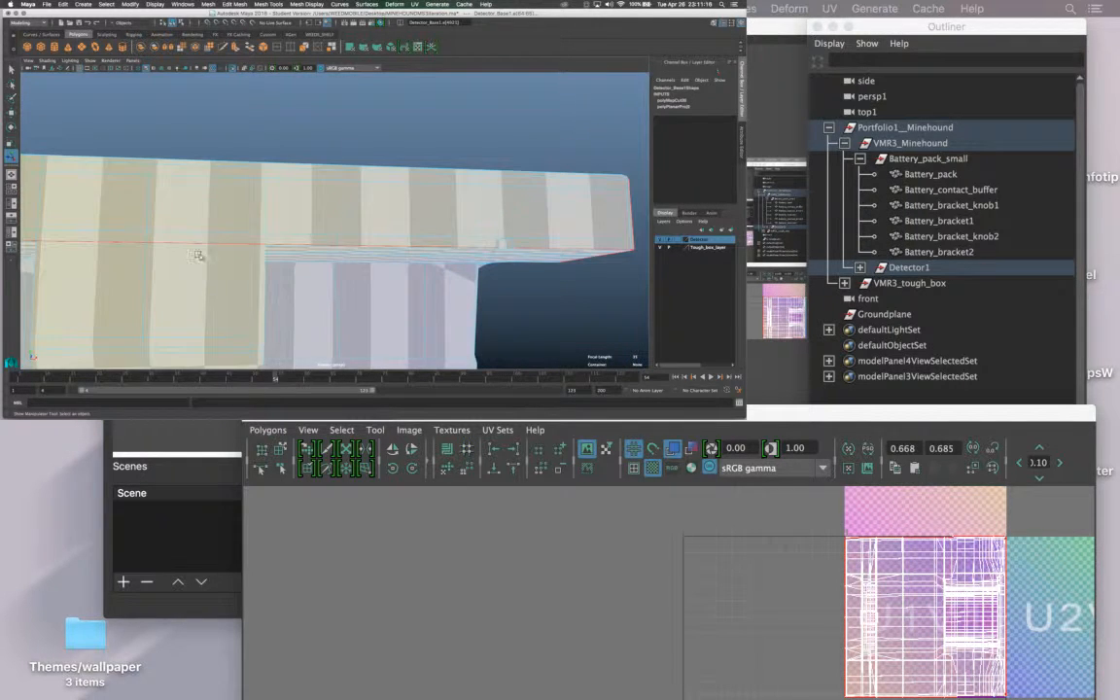
Add the edges around the first small notch in the slab's lower rim on the third side to the selection.
alt+middle_drag(194, 270, 321, 273)
alt+middle_drag(156, 273, 210, 275)
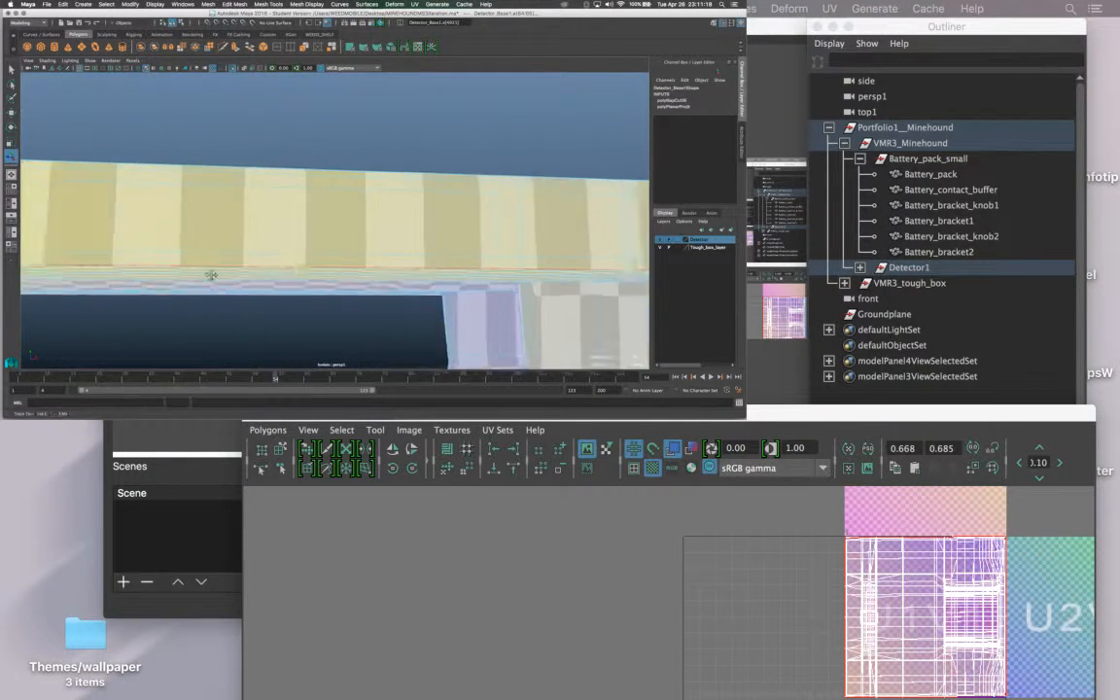
mouse_move(115, 273)
alt+middle_down()
mouse_move(228, 271)
mouse_move(177, 268)
alt+middle_up()
alt+drag(317, 276, 337, 276)
alt+right_drag(266, 242, 269, 253)
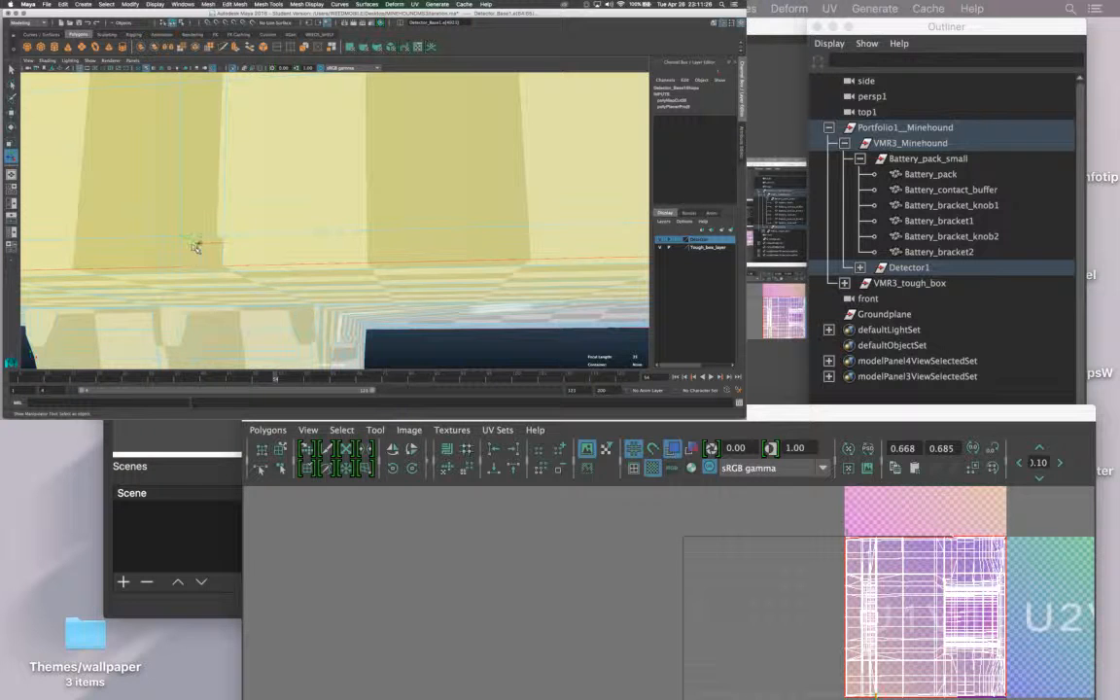
alt+drag(202, 261, 224, 289)
alt+drag(274, 238, 413, 275)
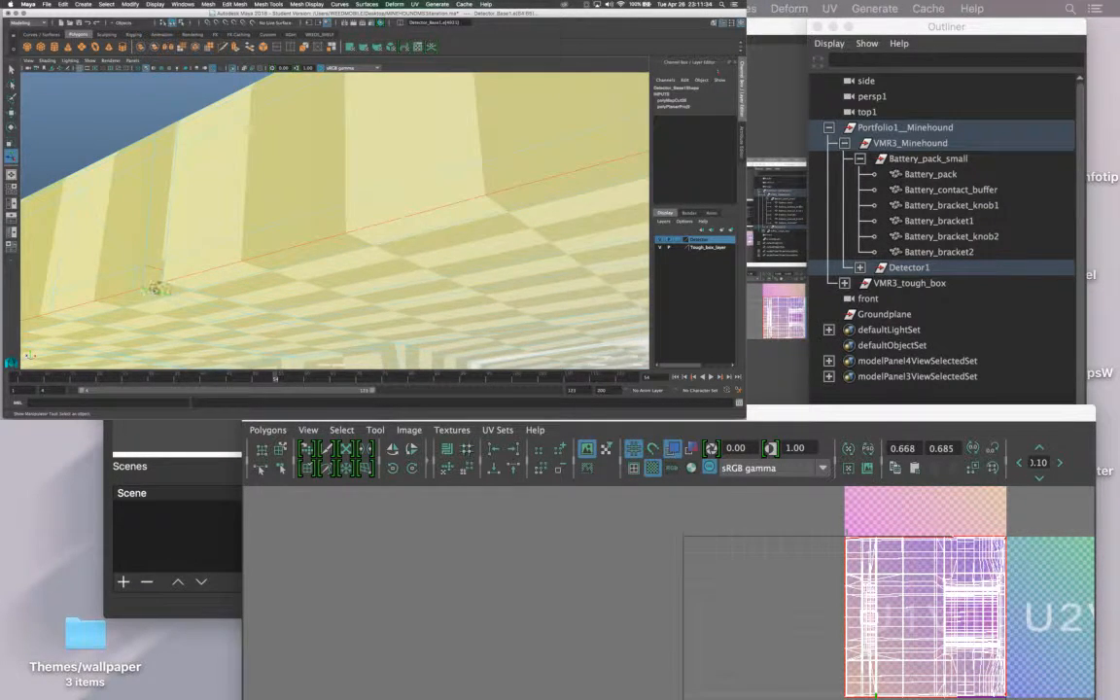
alt+drag(155, 288, 485, 256)
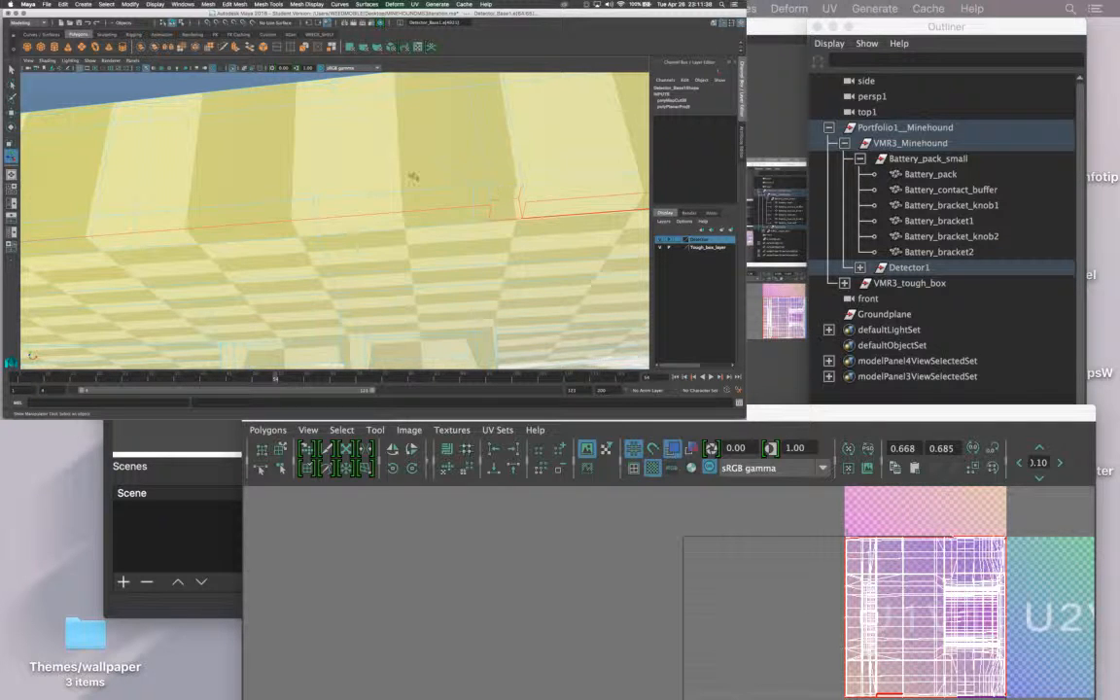
Add the edges outlining the second small notch near the end of the third side and check the whole selection.
alt+drag(538, 176, 315, 254)
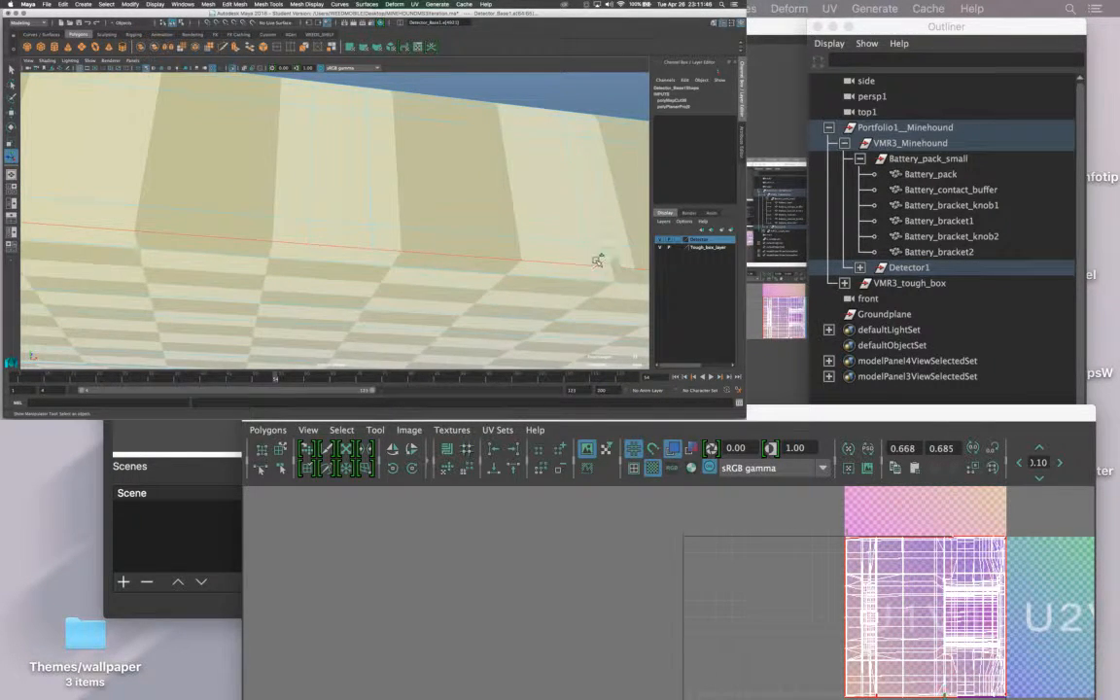
alt+drag(597, 261, 490, 235)
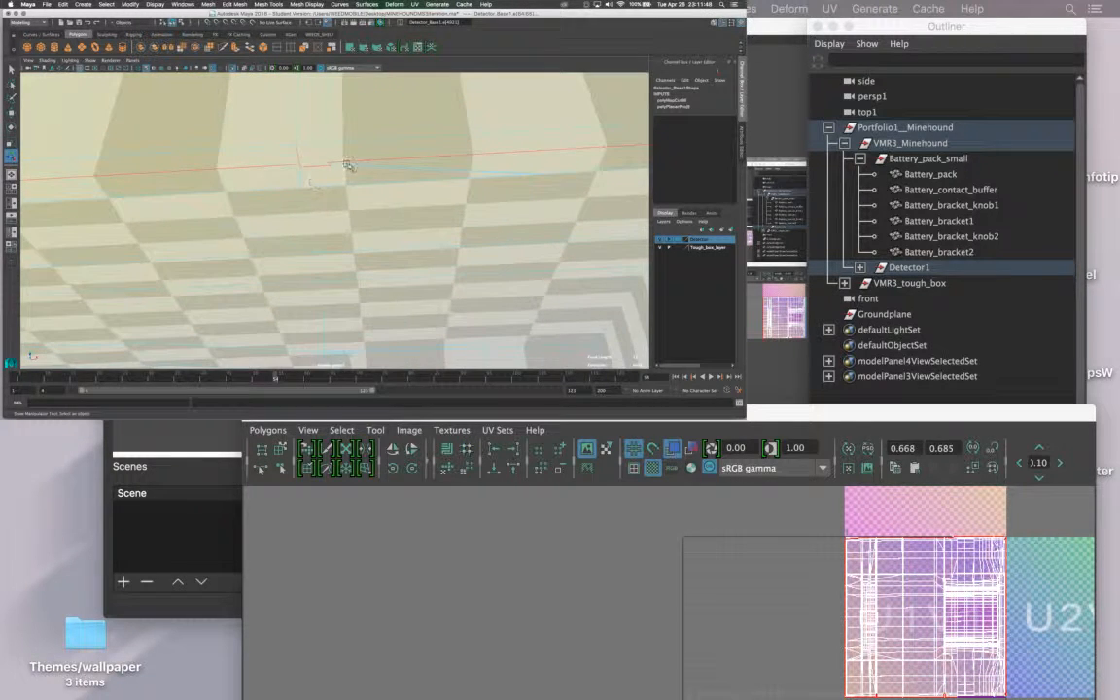
mouse_move(316, 178)
alt+mouse_down()
mouse_move(284, 180)
mouse_move(320, 178)
mouse_move(303, 180)
alt+mouse_up()
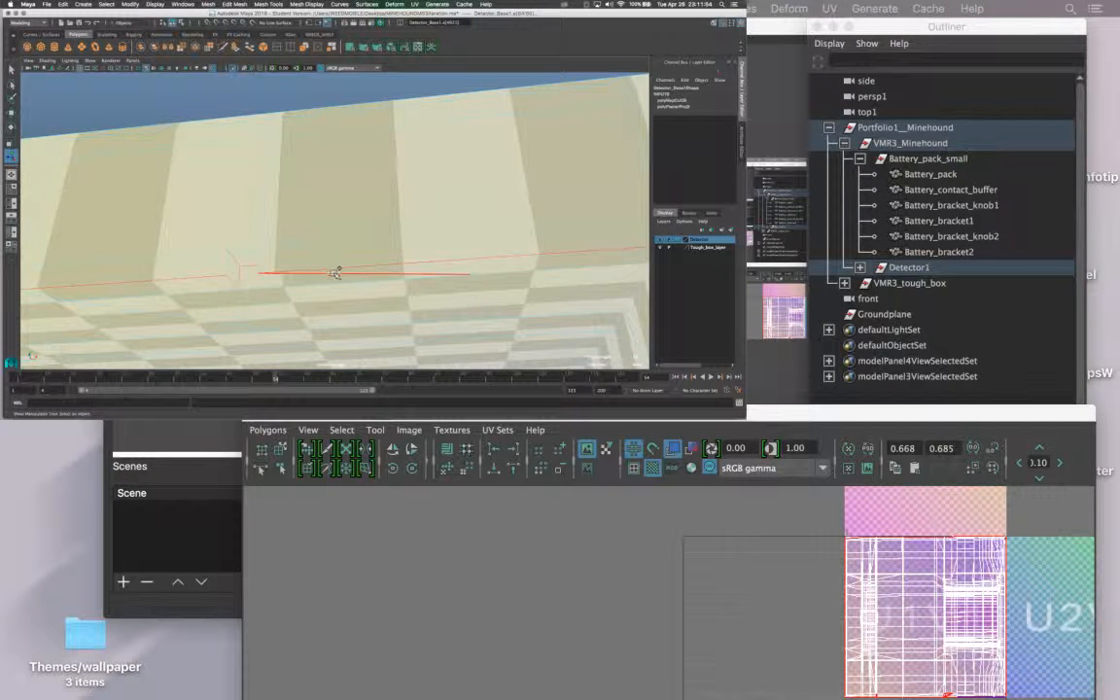
mouse_move(331, 276)
alt+mouse_down()
mouse_move(375, 328)
mouse_move(326, 358)
mouse_move(335, 256)
alt+mouse_up()
alt+drag(457, 260, 344, 243)
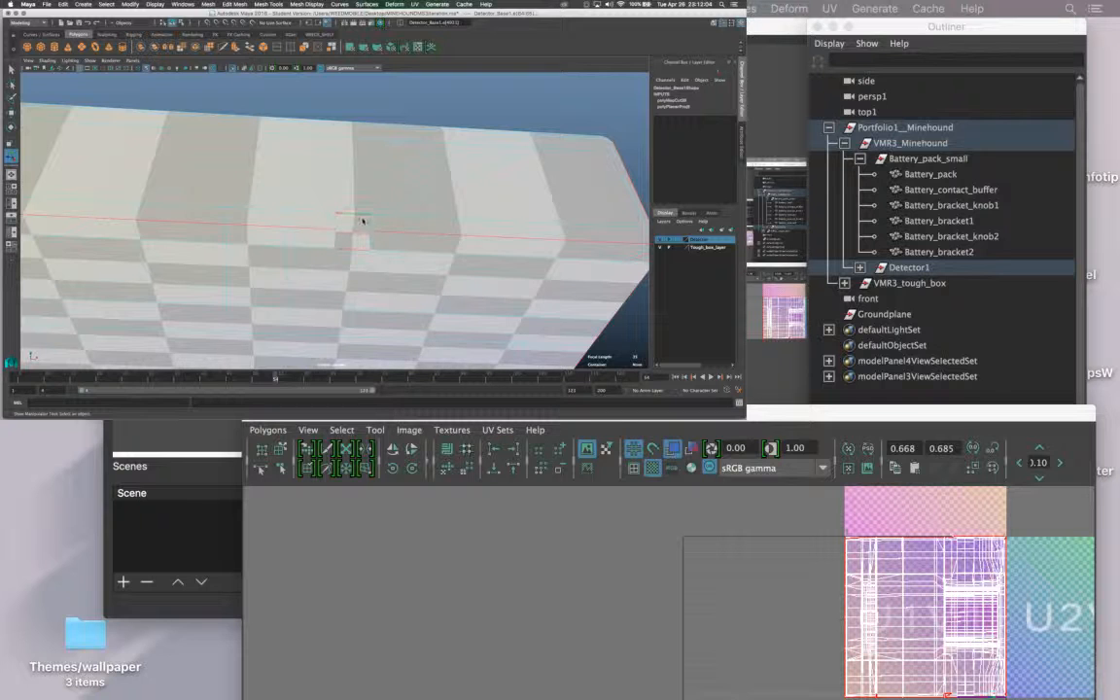
alt+drag(362, 230, 430, 218)
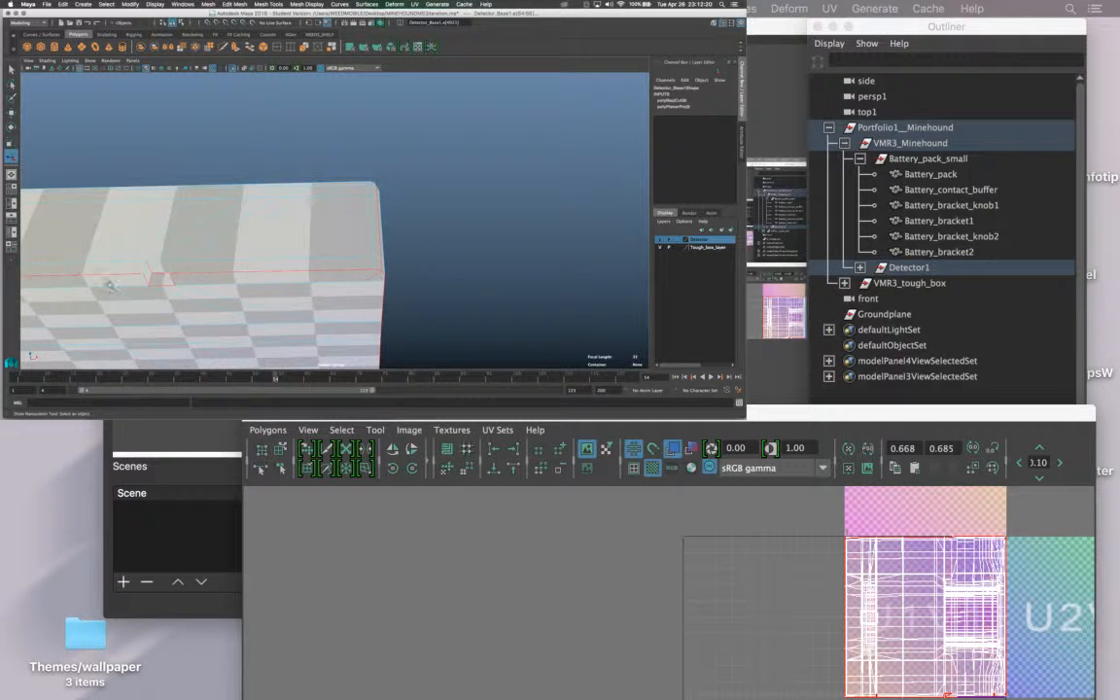
alt+drag(110, 285, 330, 235)
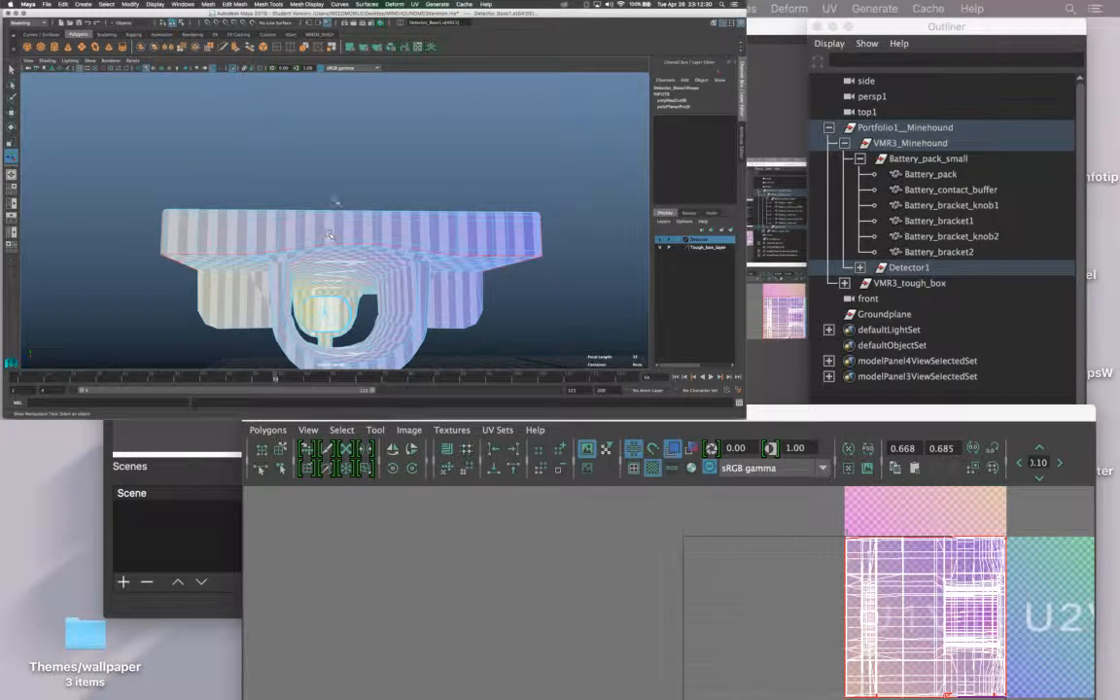
alt+drag(398, 285, 307, 210)
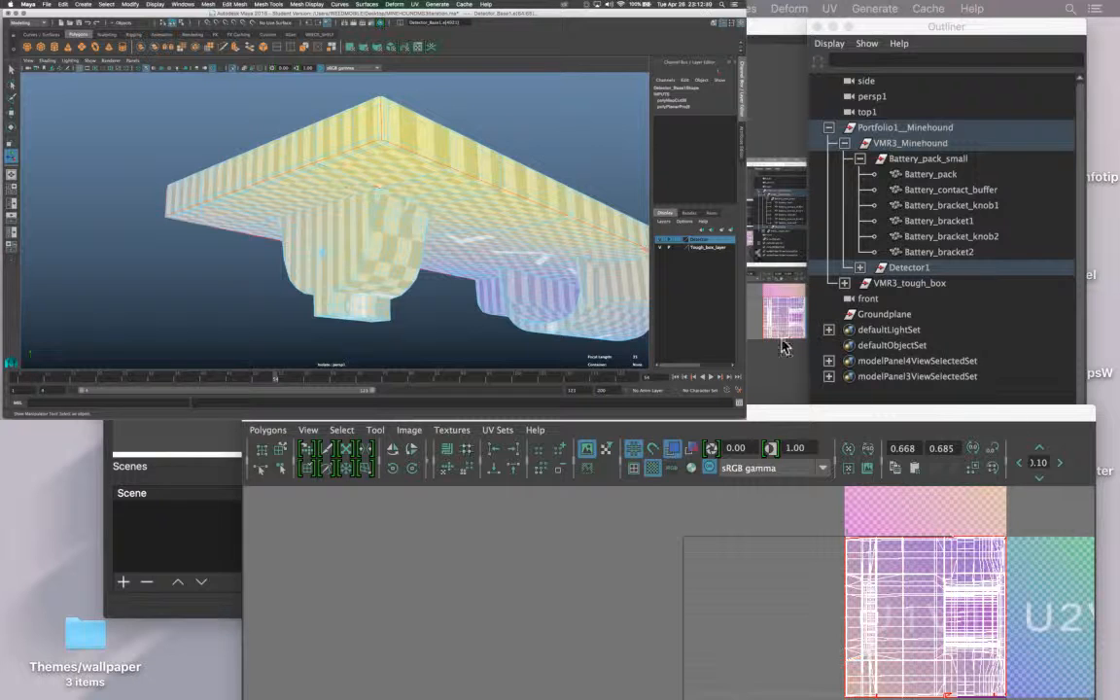
shift+right_drag(936, 479, 924, 436)
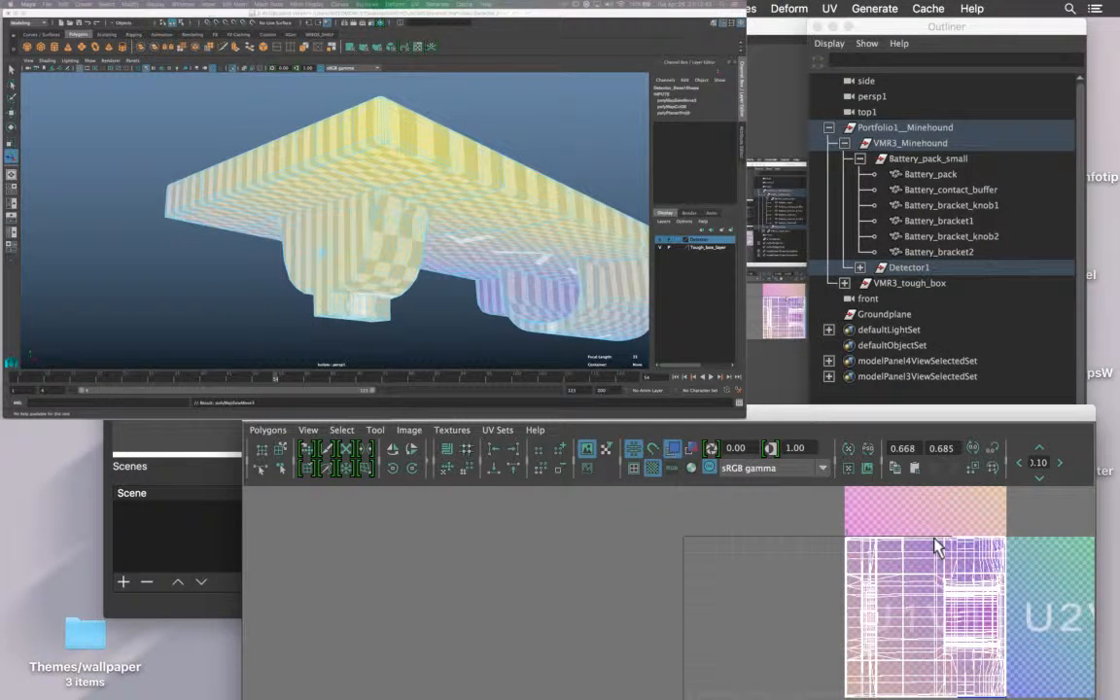
mouse_move(936, 547)
right_down()
mouse_move(941, 521)
mouse_move(944, 535)
right_up()
click(386, 178)
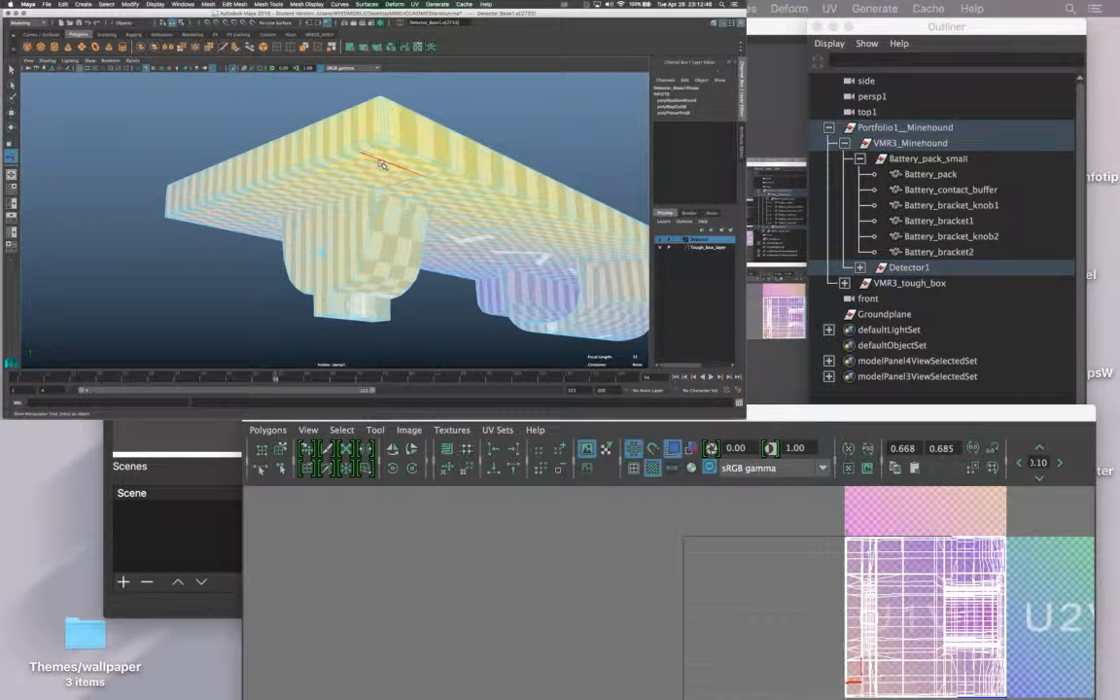
double_click(383, 165)
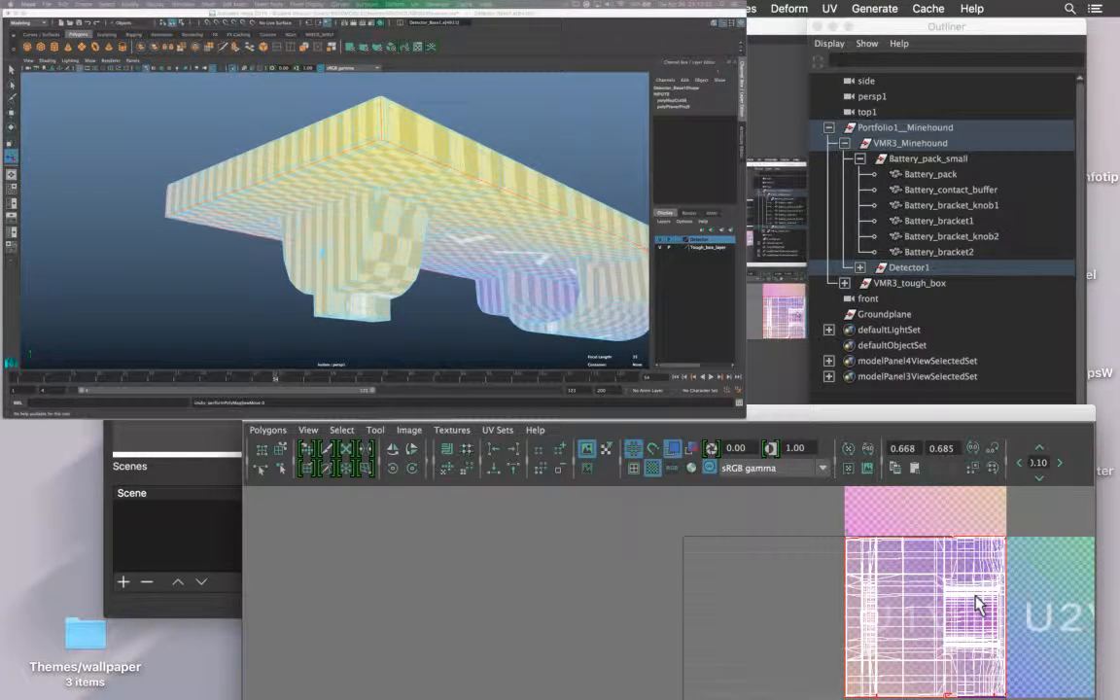
Cut the UVs along the selected slab edges and move the top-face shell out of U1V1 over to U-1V1.
shift+right_drag(976, 596, 827, 594)
right_drag(977, 565, 938, 506)
click(930, 605)
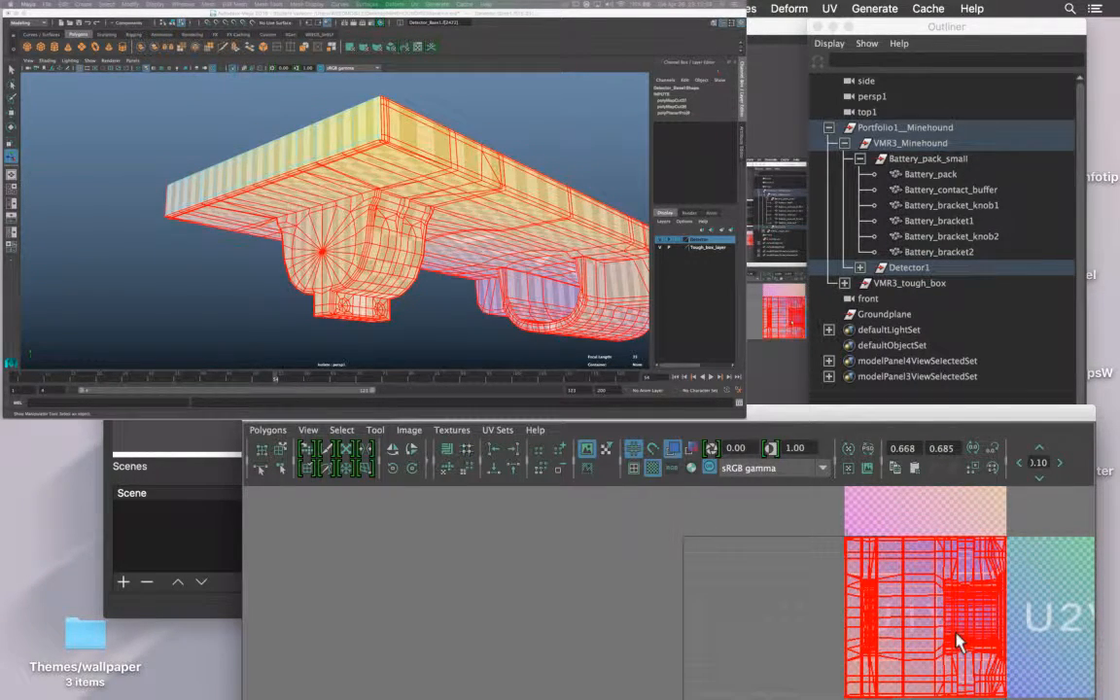
click(925, 626)
key(w)
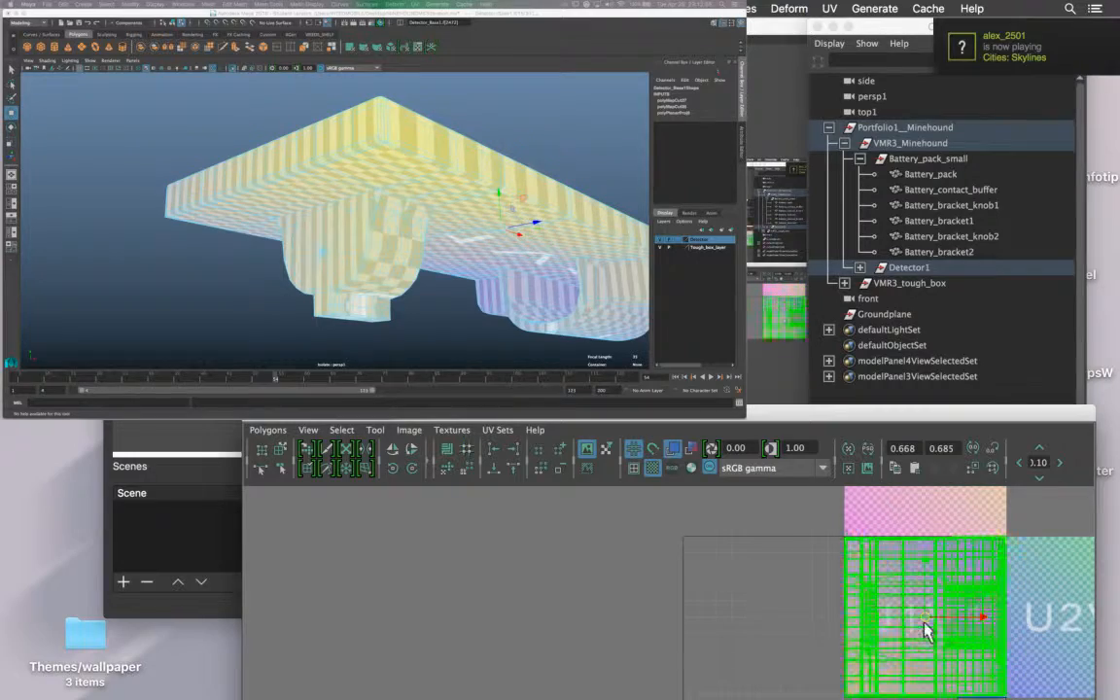
drag(925, 625, 695, 607)
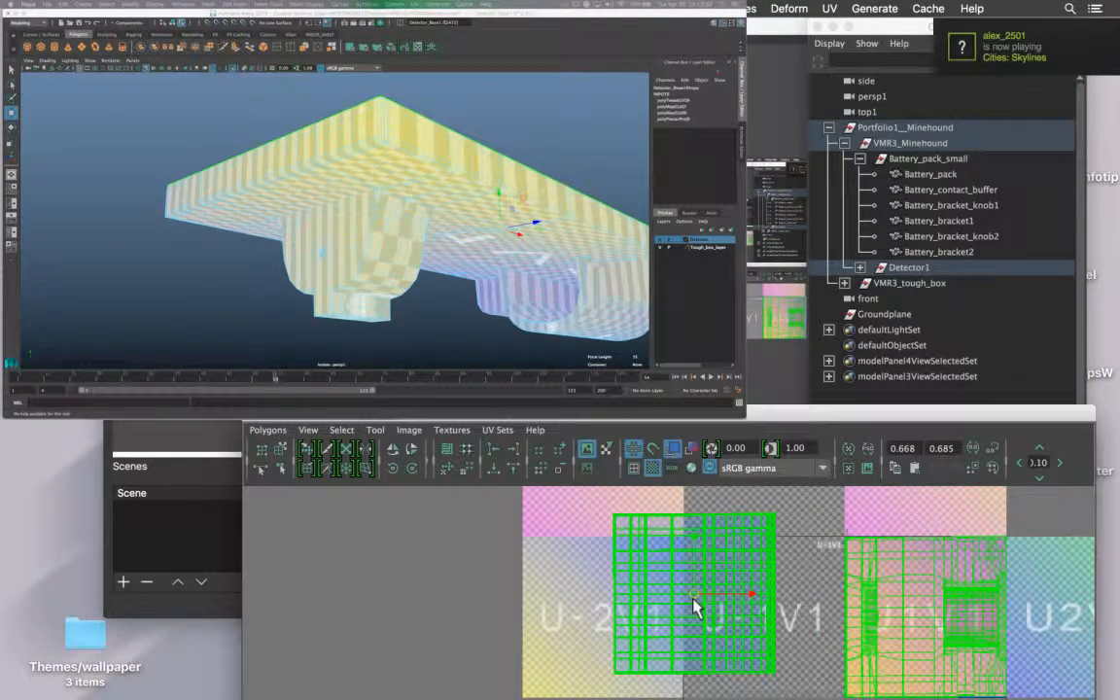
Move the underside shell beside the top-face shell, over U-3V1 and U-2V1, and the thin side-wall strips just outside U1V1.
mouse_move(253, 253)
alt+mouse_down()
mouse_move(176, 302)
mouse_move(234, 255)
alt+mouse_up()
click(942, 624)
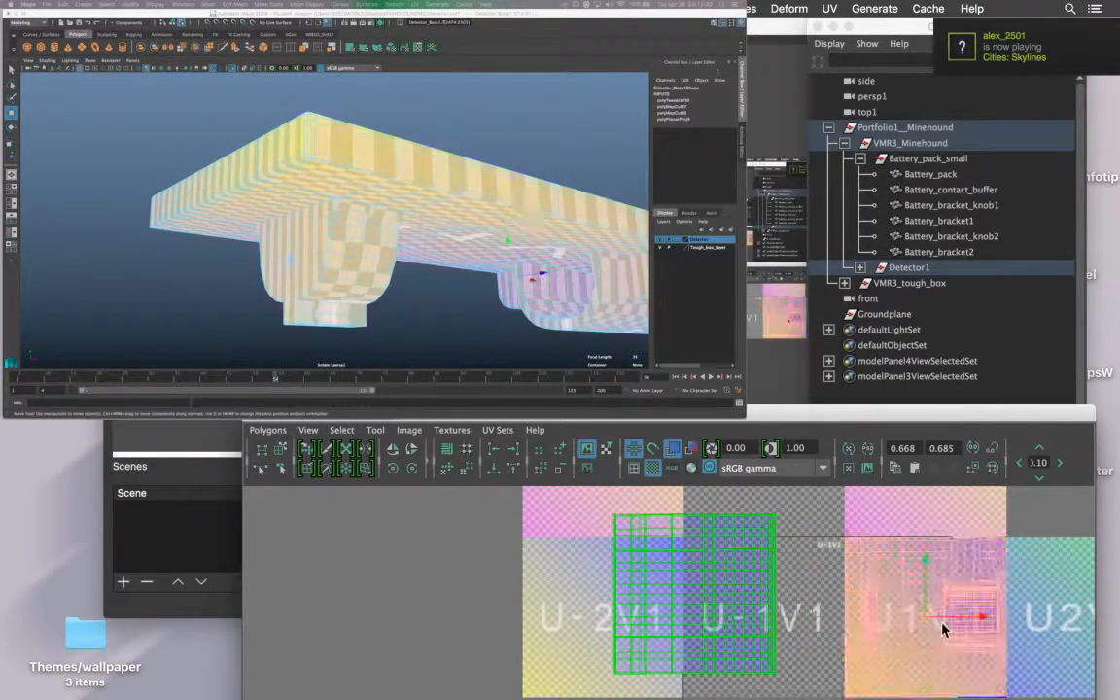
drag(942, 629, 516, 592)
click(974, 610)
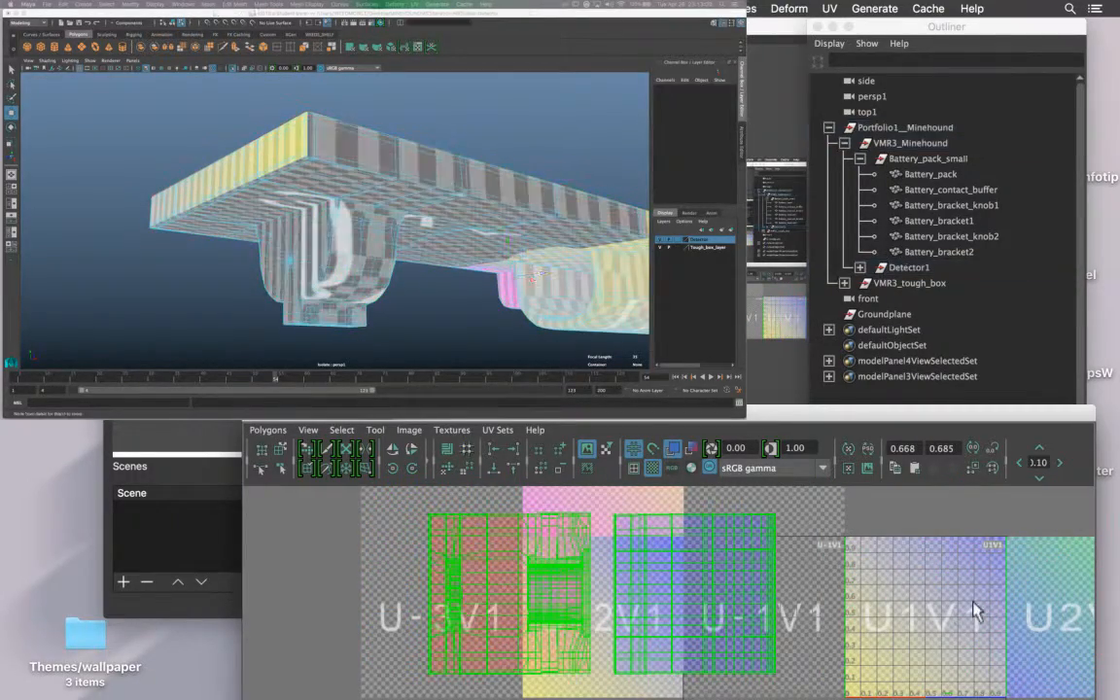
drag(974, 603, 812, 603)
Select the underside shell, inspect its checker pattern on the model, and toggle the texture borders display.
click(848, 623)
click(540, 593)
alt+drag(204, 299, 298, 308)
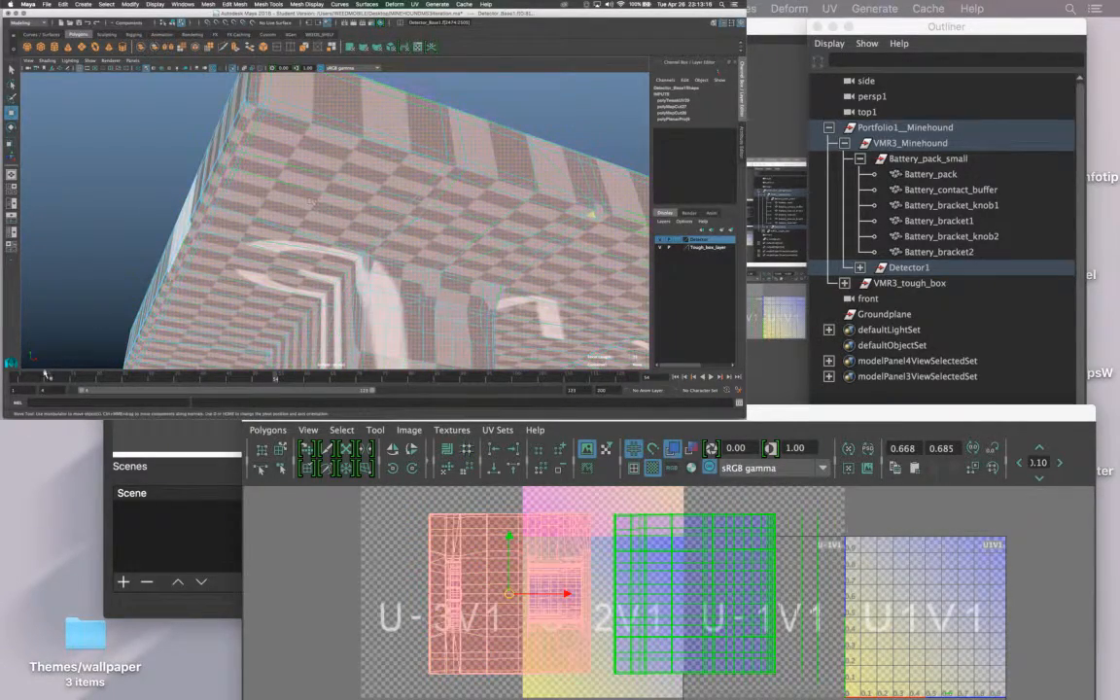
shift+right_drag(665, 567, 686, 642)
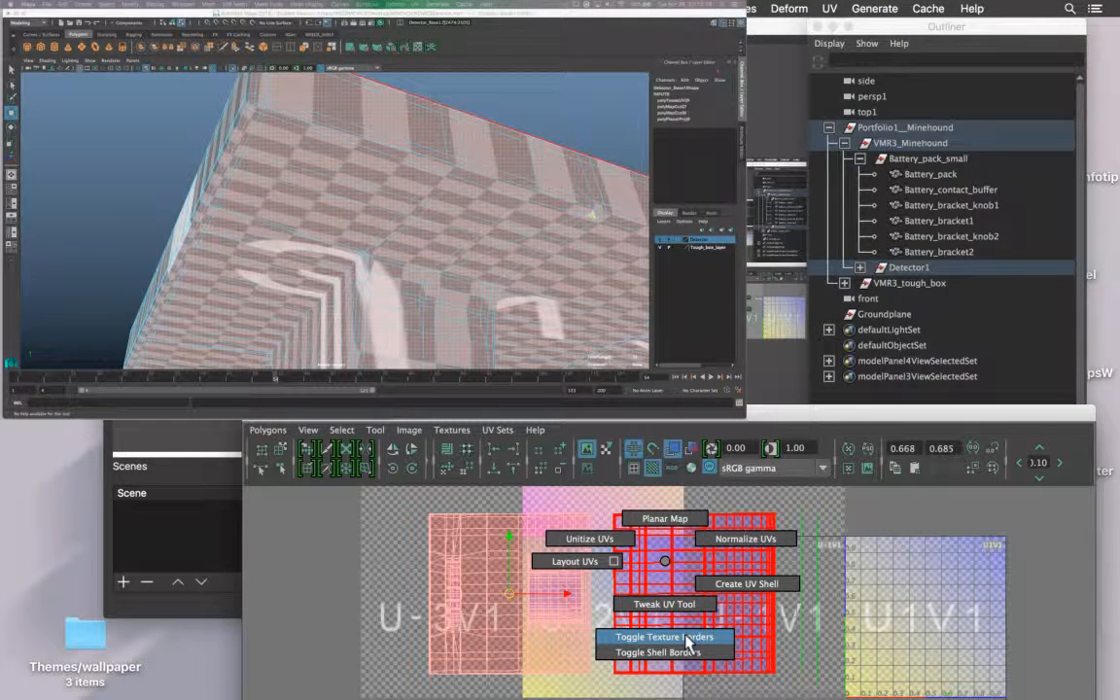
shift+right_drag(686, 641, 687, 643)
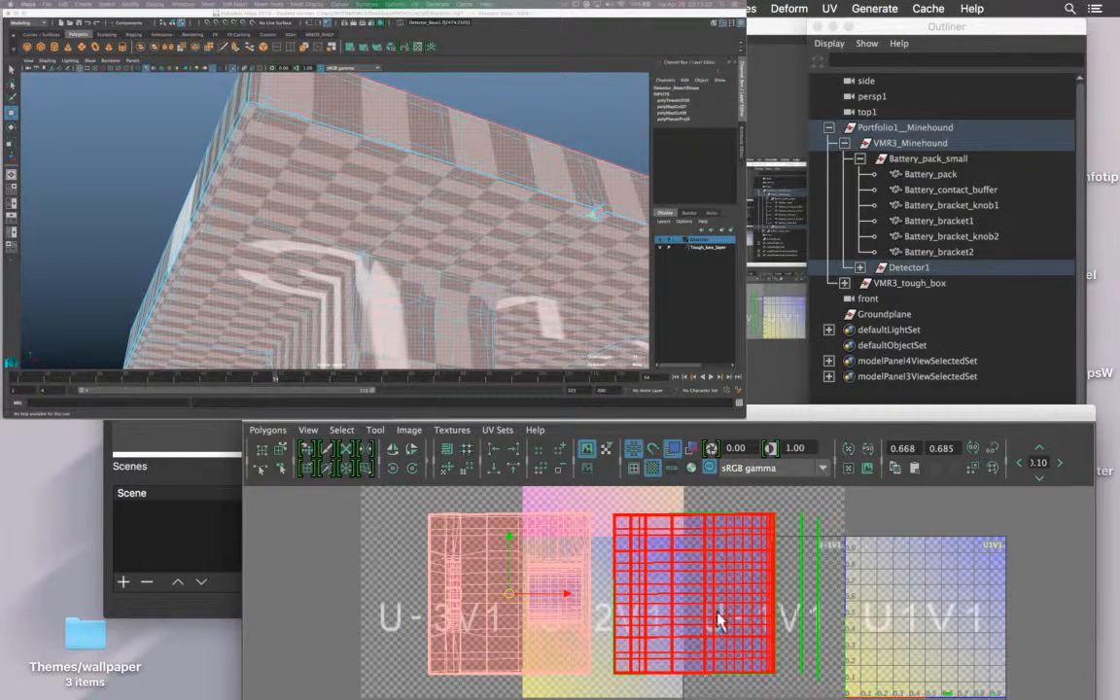
Examine the slab's corners, lower edges and notches up close for edges where the underside shell is still joined to the side wall.
alt+drag(321, 194, 197, 311)
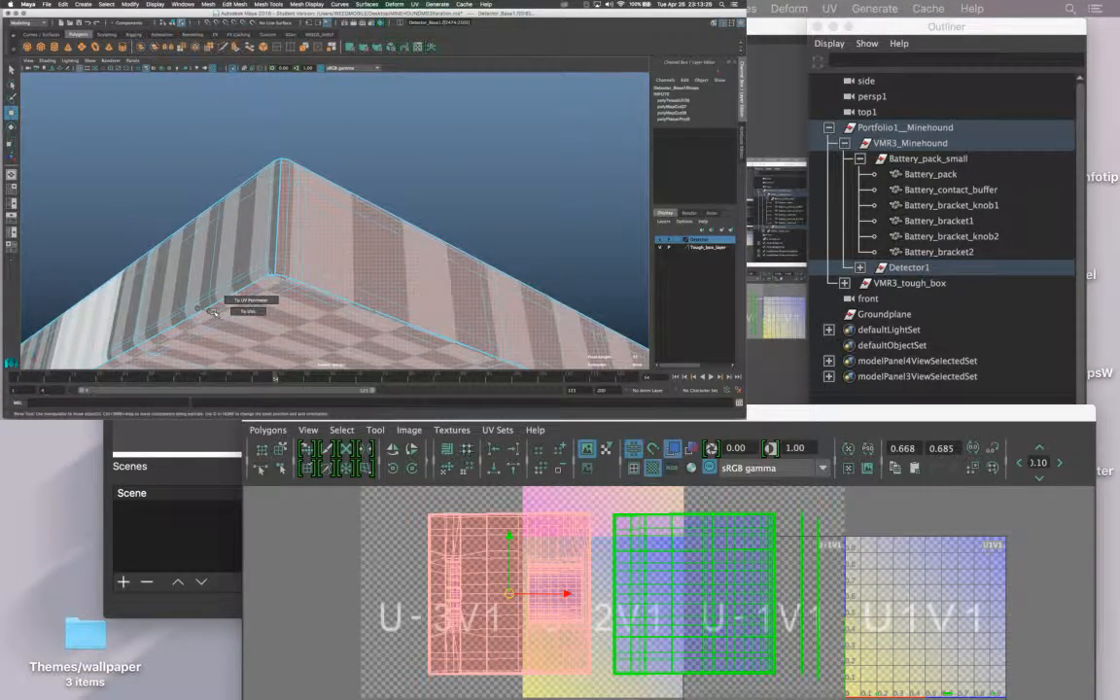
shift+right_drag(200, 308, 240, 308)
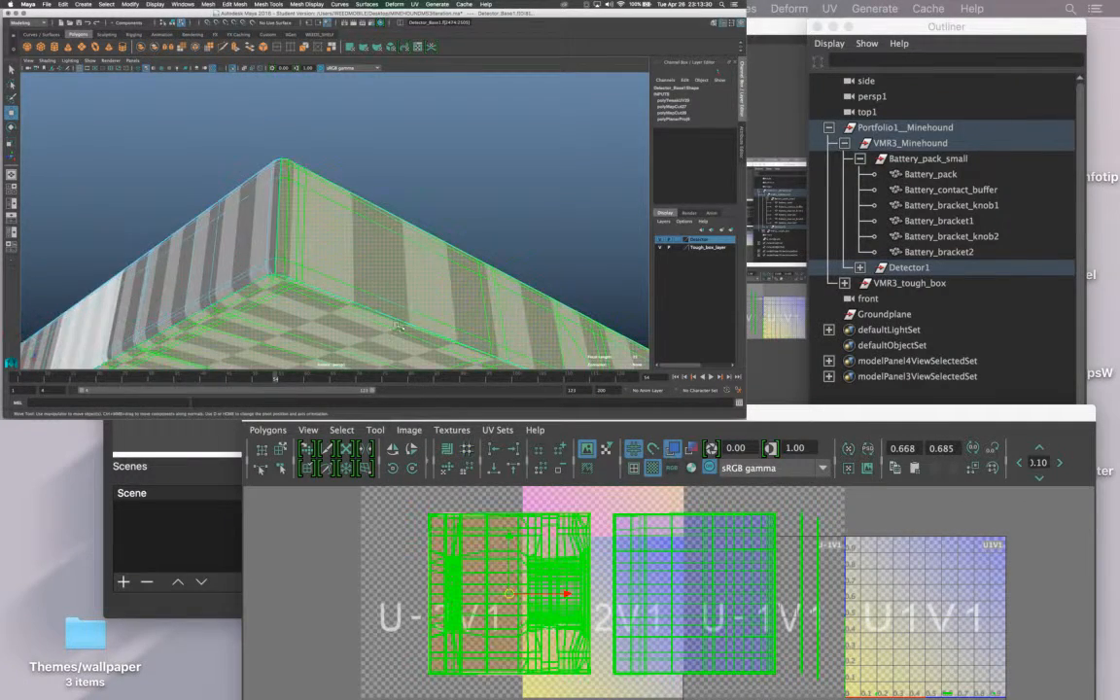
alt+drag(359, 293, 289, 275)
key(ctrl+z)
alt+middle_drag(290, 275, 304, 277)
scroll(297, 274, up, 5)
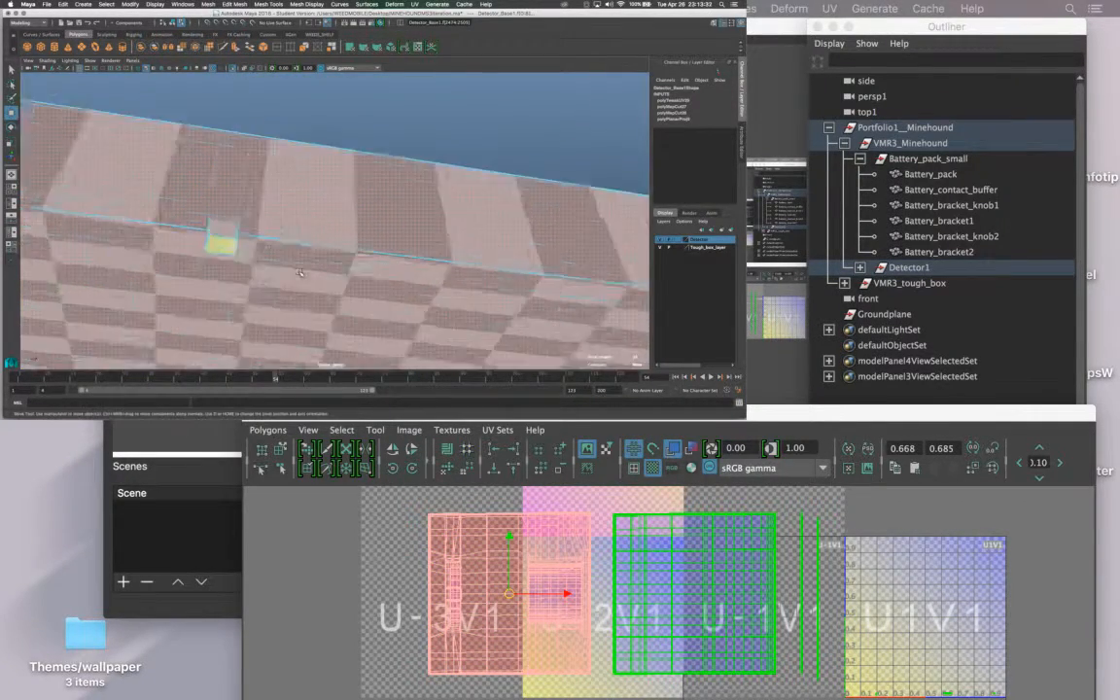
alt+drag(289, 272, 285, 272)
alt+middle_drag(286, 273, 62, 244)
alt+middle_drag(292, 311, 97, 251)
mouse_move(97, 250)
alt+mouse_down()
mouse_move(224, 257)
mouse_move(252, 242)
mouse_move(262, 270)
mouse_move(267, 252)
mouse_move(350, 262)
mouse_move(102, 260)
alt+mouse_up()
alt+drag(213, 257, 141, 257)
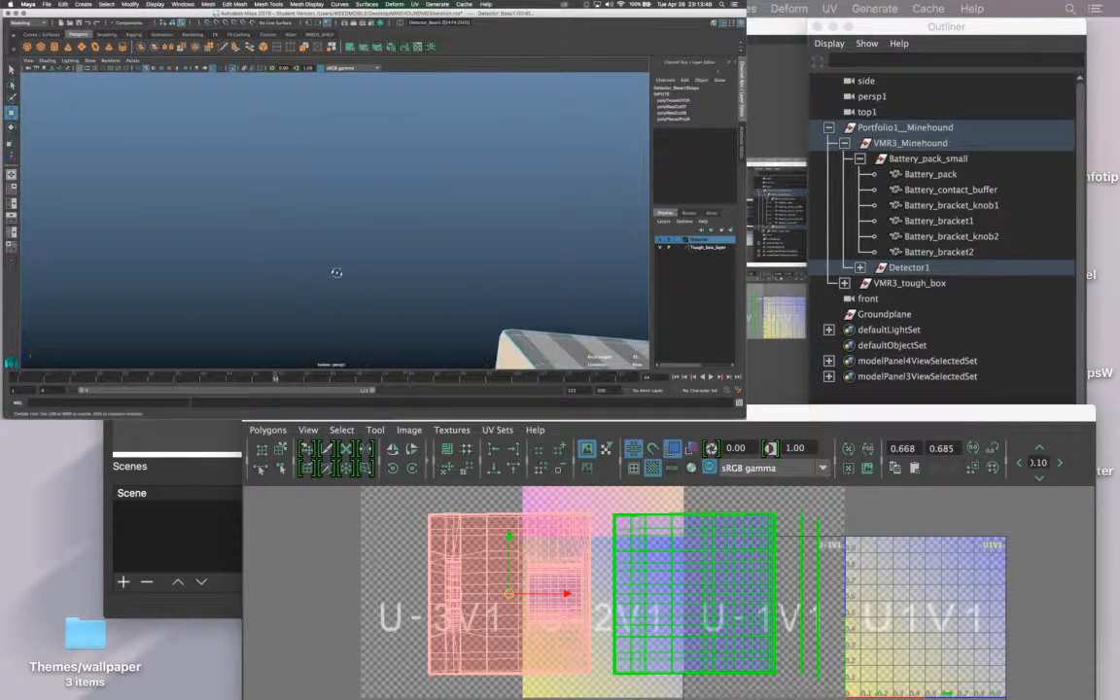
alt+drag(393, 225, 318, 205)
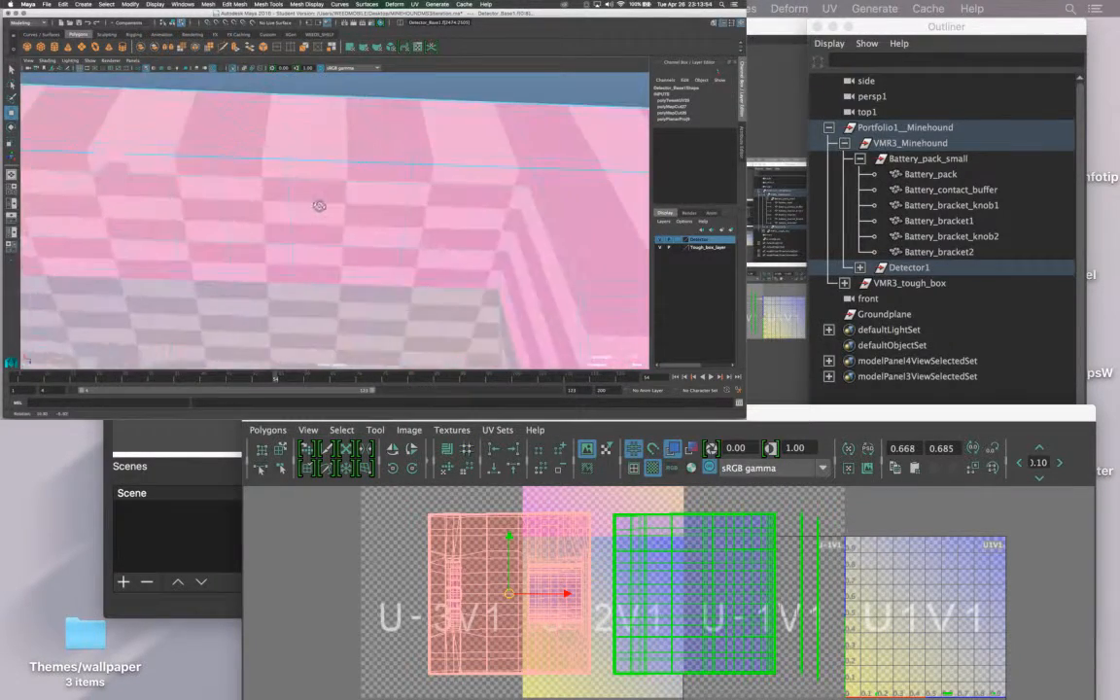
alt+middle_drag(438, 201, 353, 198)
alt+drag(353, 199, 254, 195)
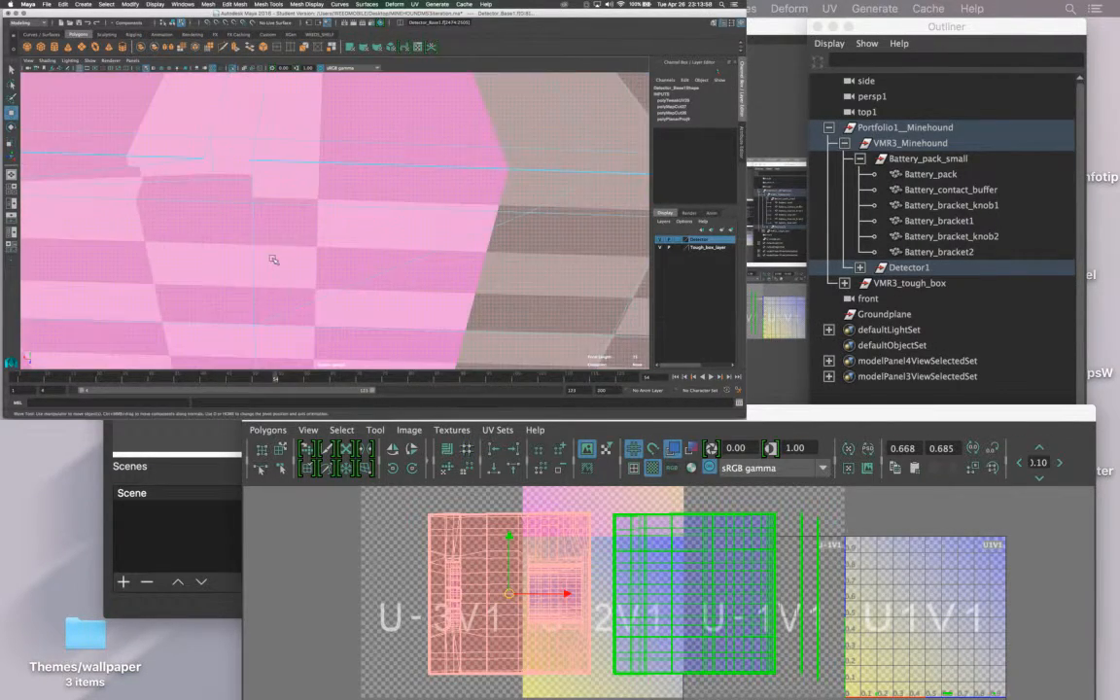
click(256, 182)
key(super+z)
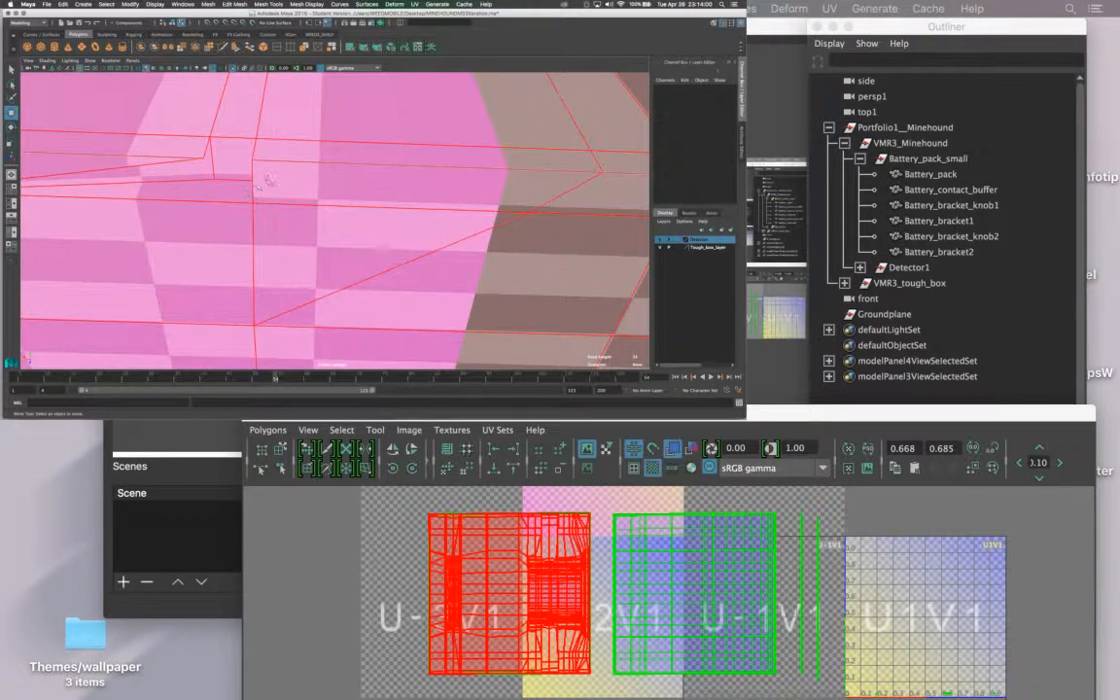
Switch to edge selection and select the uncut edges of the side wall beside the pink-tinted recess, up to the notch near the corner.
mouse_move(240, 182)
alt+mouse_down()
mouse_move(229, 194)
mouse_move(241, 207)
alt+mouse_up()
right_click(241, 207)
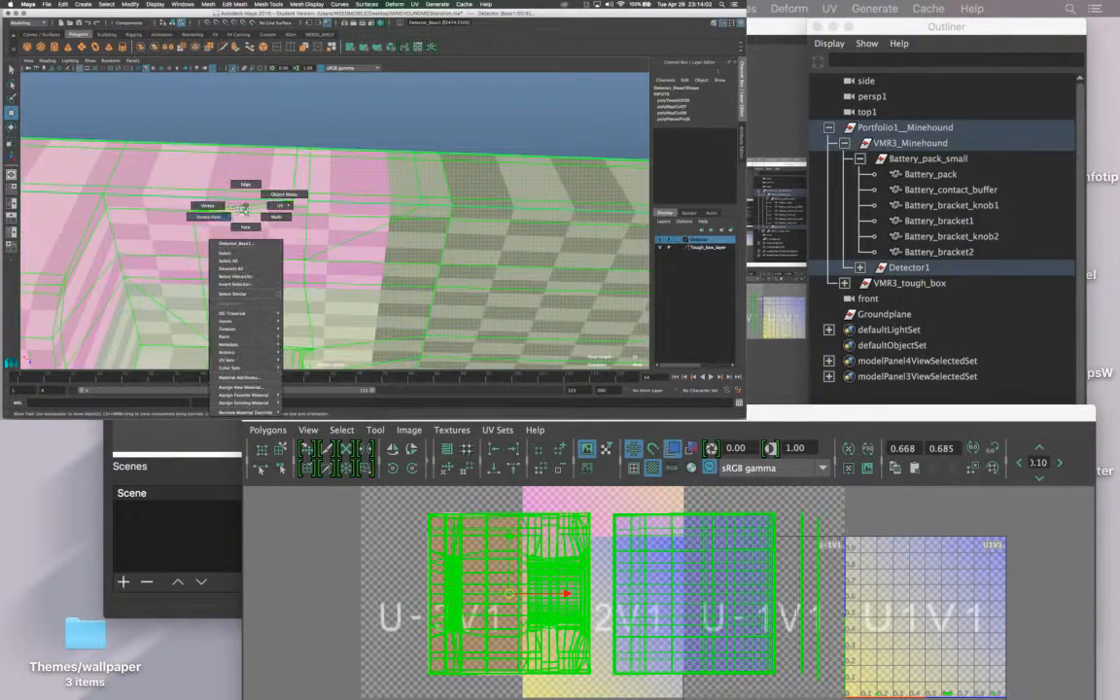
click(195, 200)
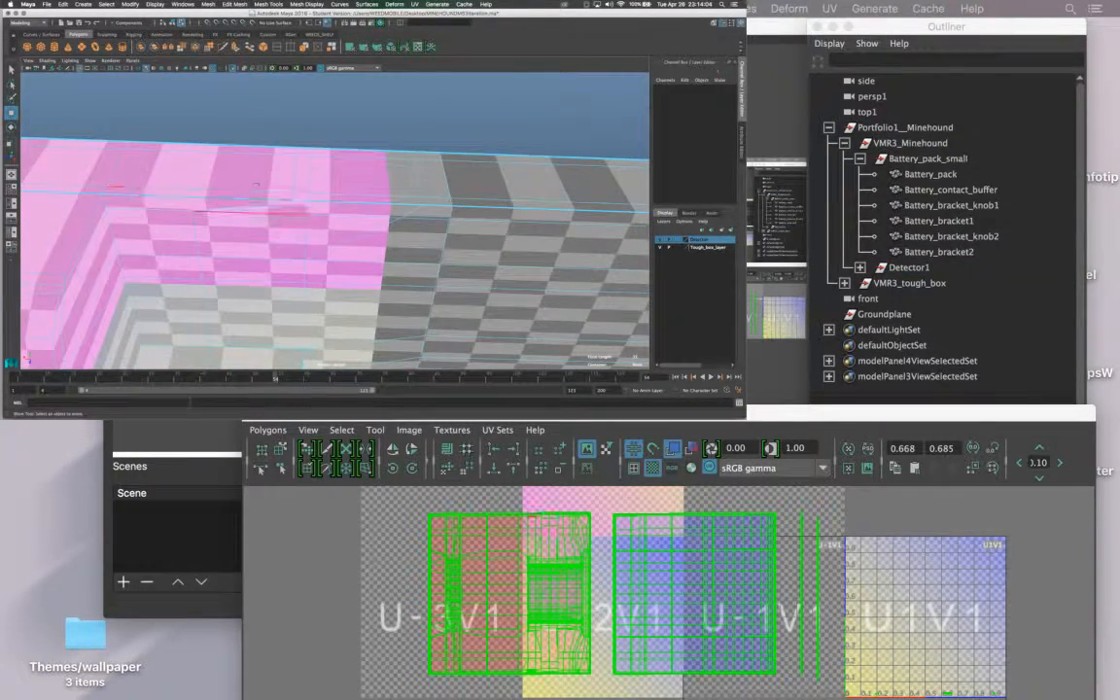
click(307, 208)
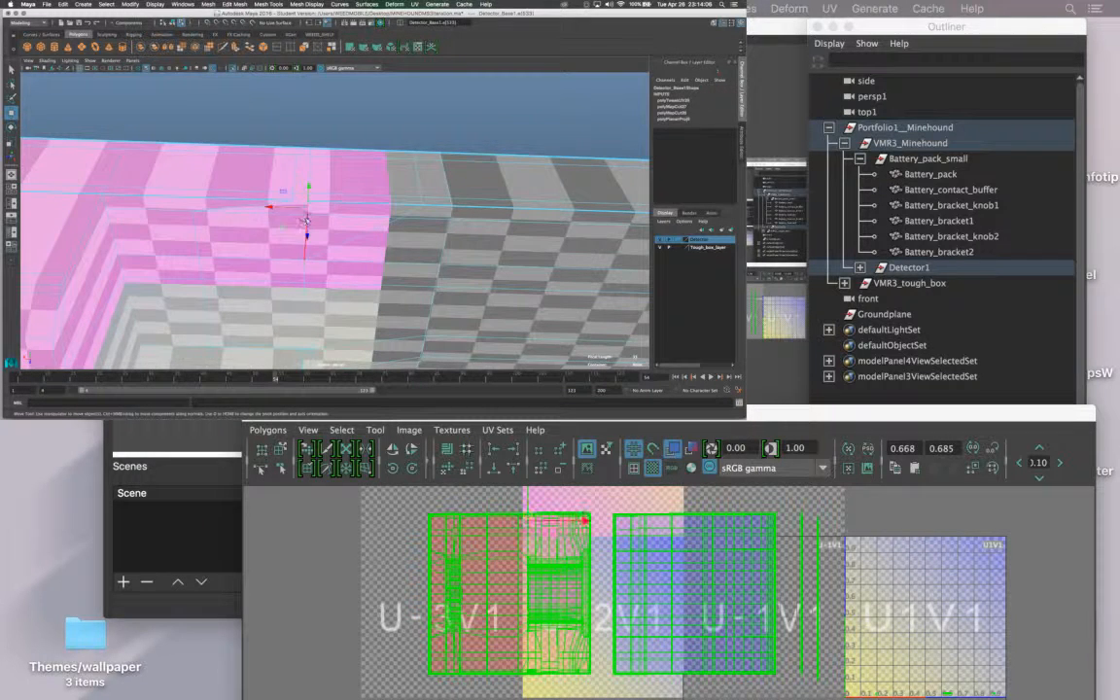
click(273, 210)
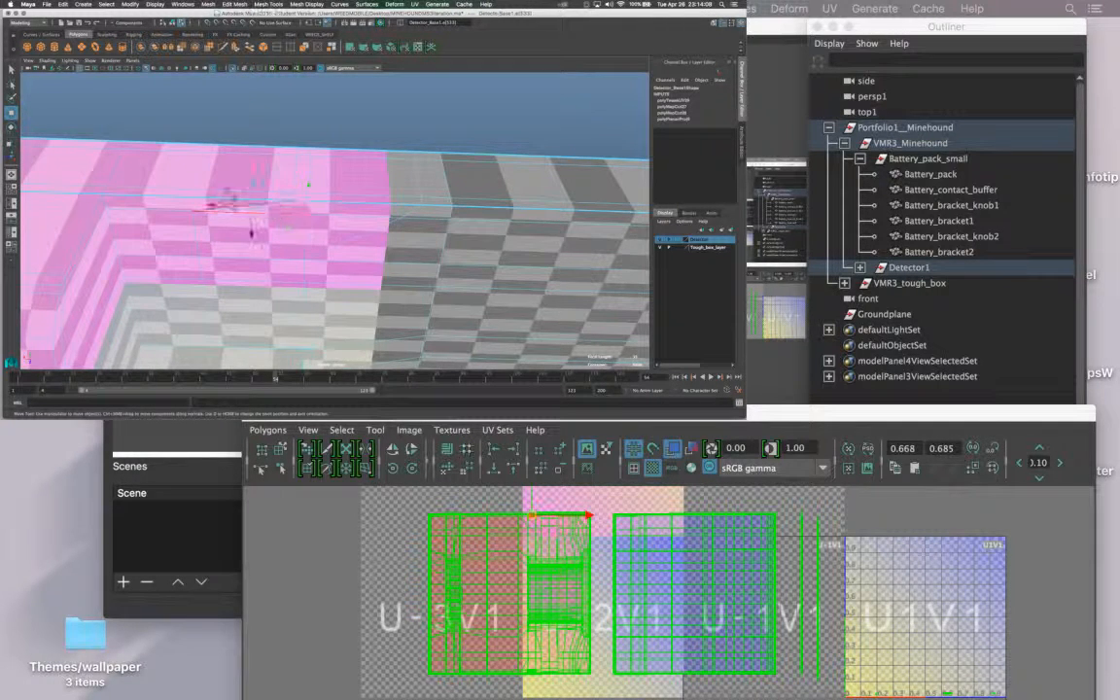
alt+middle_drag(186, 233, 382, 250)
alt+middle_drag(194, 254, 428, 255)
alt+right_drag(292, 223, 329, 246)
click(309, 221)
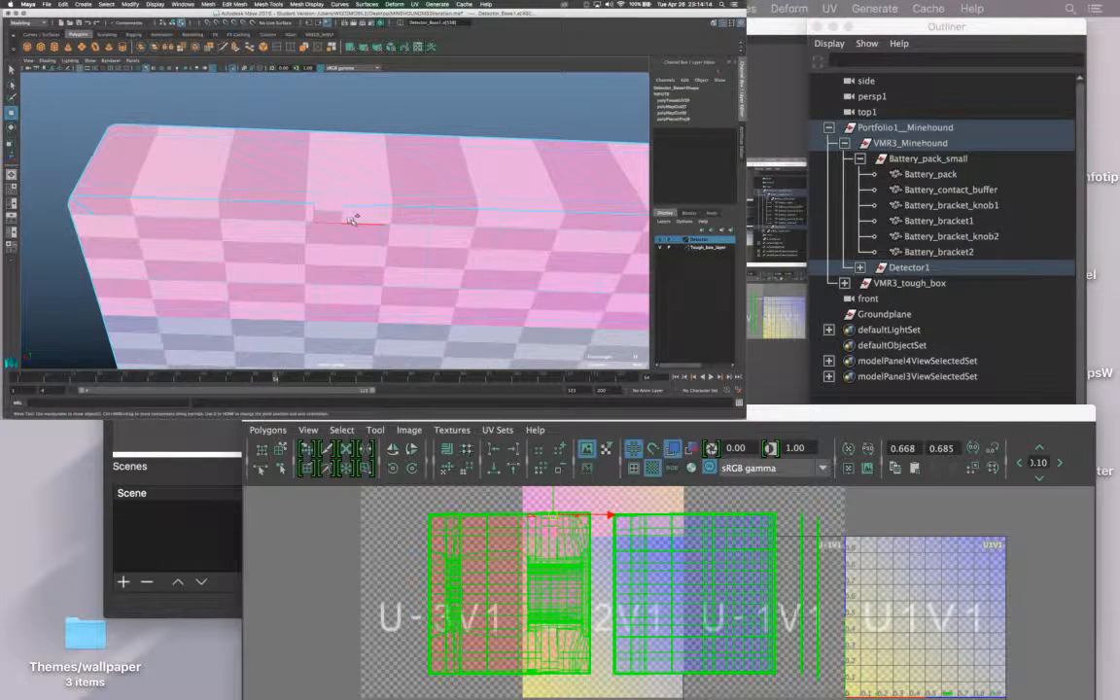
Add the remaining uncut notch edges along the same side wall and check the selection around to the far corner.
alt+right_drag(351, 212, 468, 215)
alt+middle_drag(467, 215, 106, 152)
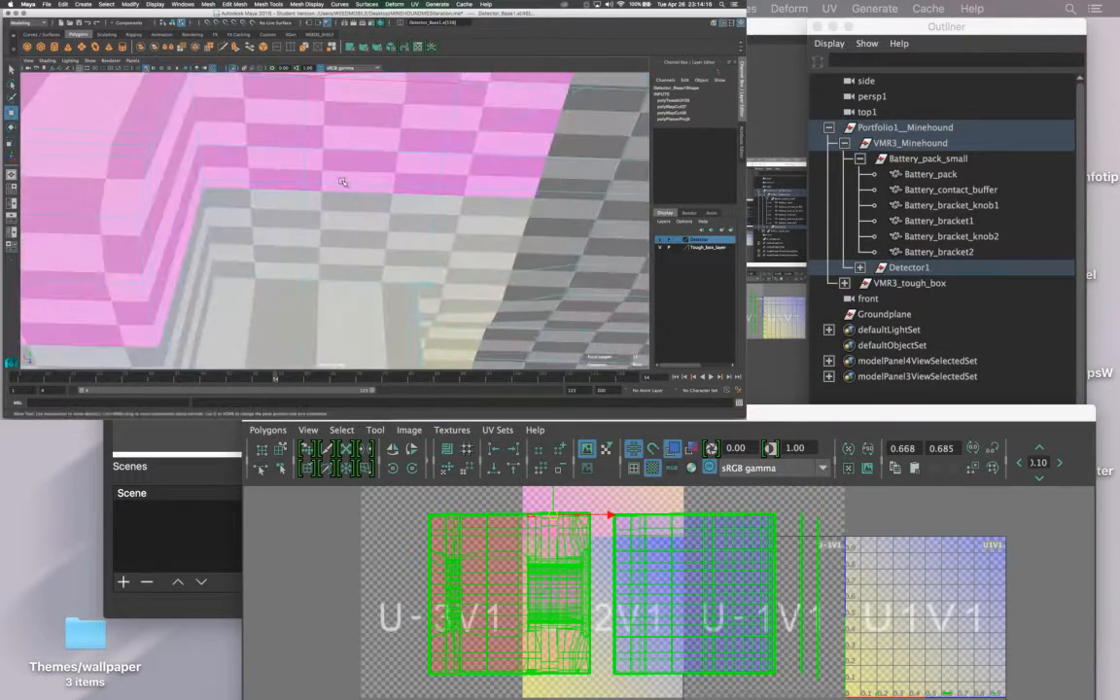
alt+right_drag(342, 183, 234, 190)
alt+middle_drag(321, 192, 318, 231)
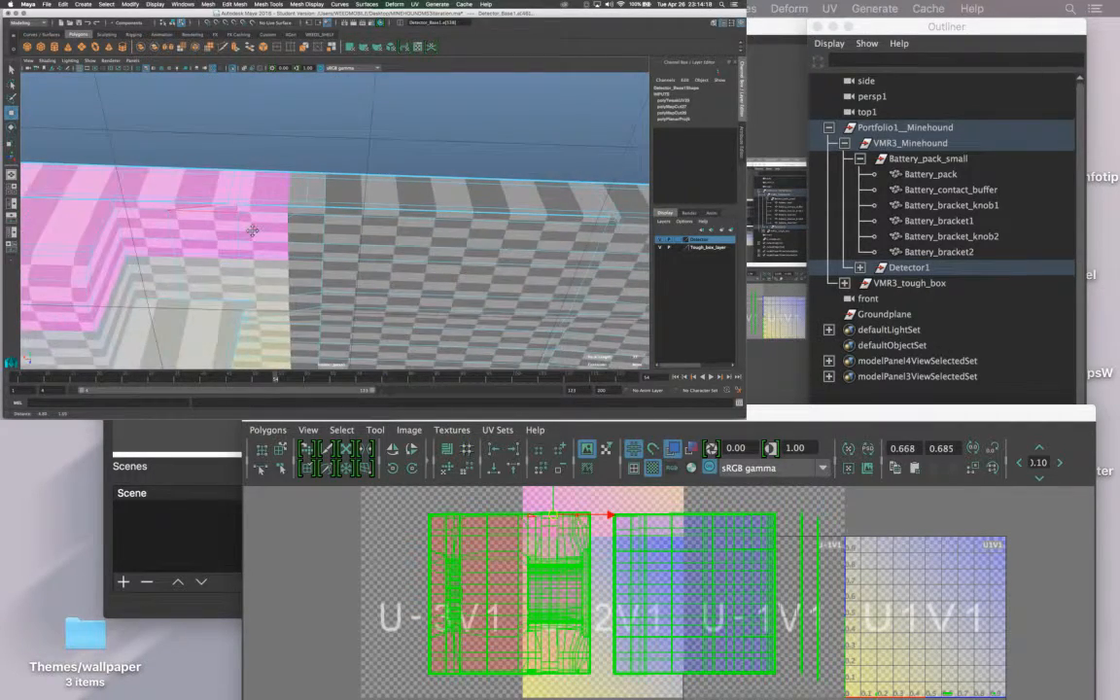
alt+middle_drag(496, 243, 161, 268)
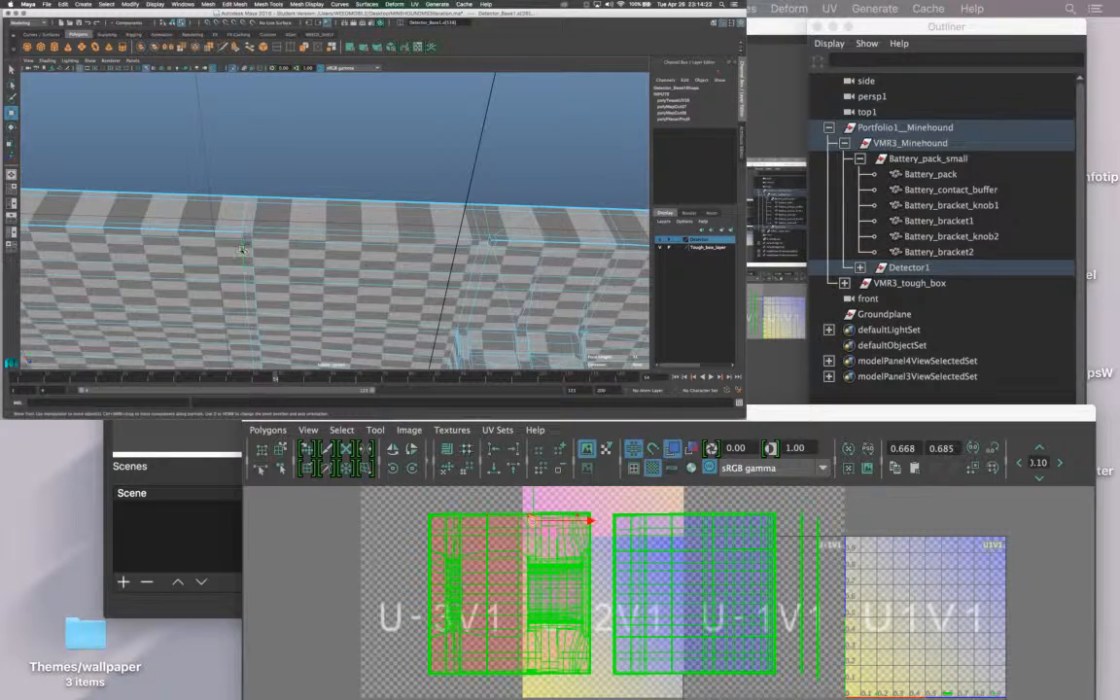
alt+drag(251, 241, 267, 234)
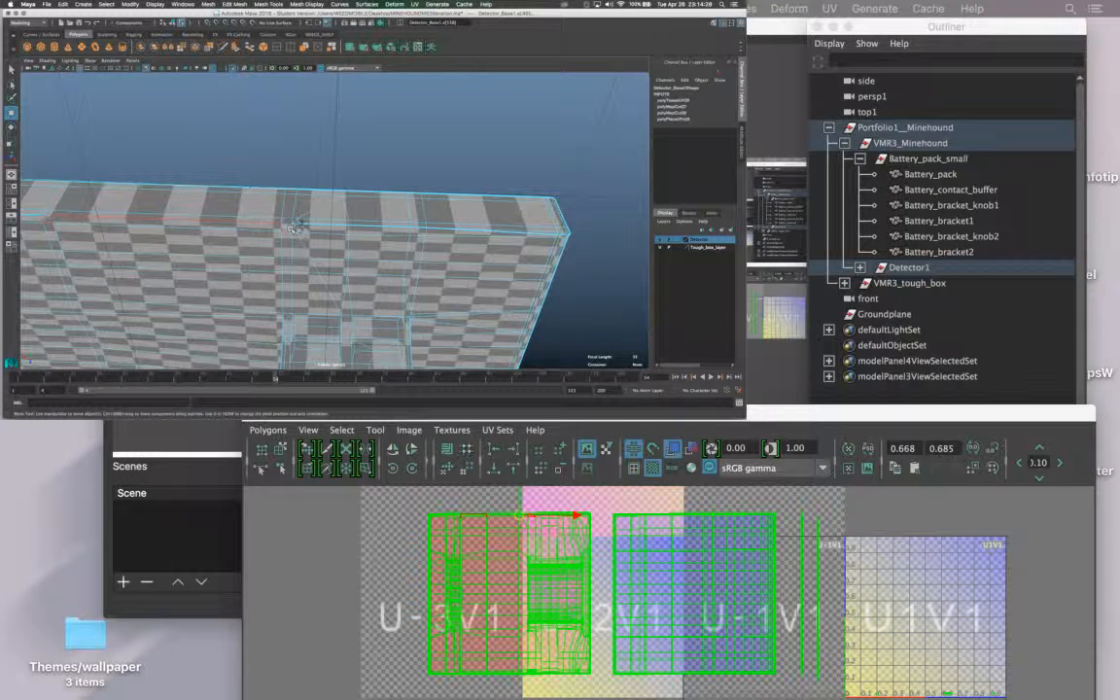
alt+drag(390, 235, 316, 239)
alt+drag(316, 240, 281, 239)
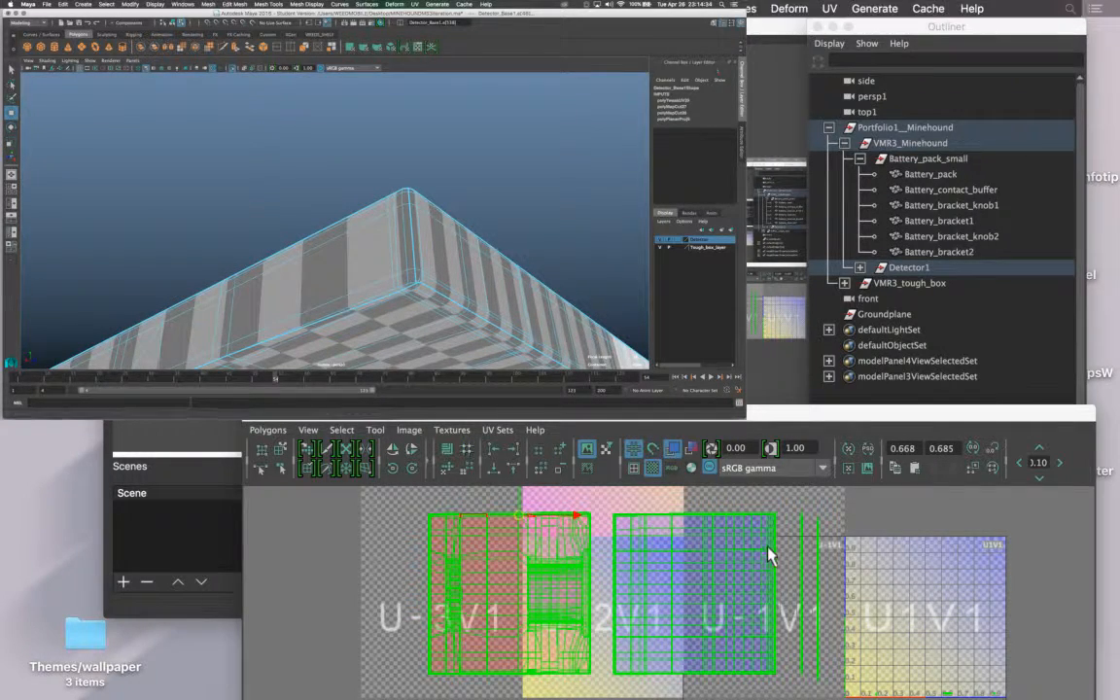
Cut the UVs along the selected edges, then select the underside shell and shift it off the freed side-wall strip.
shift+right_drag(769, 542, 733, 550)
shift+right_drag(645, 555, 613, 491)
click(533, 553)
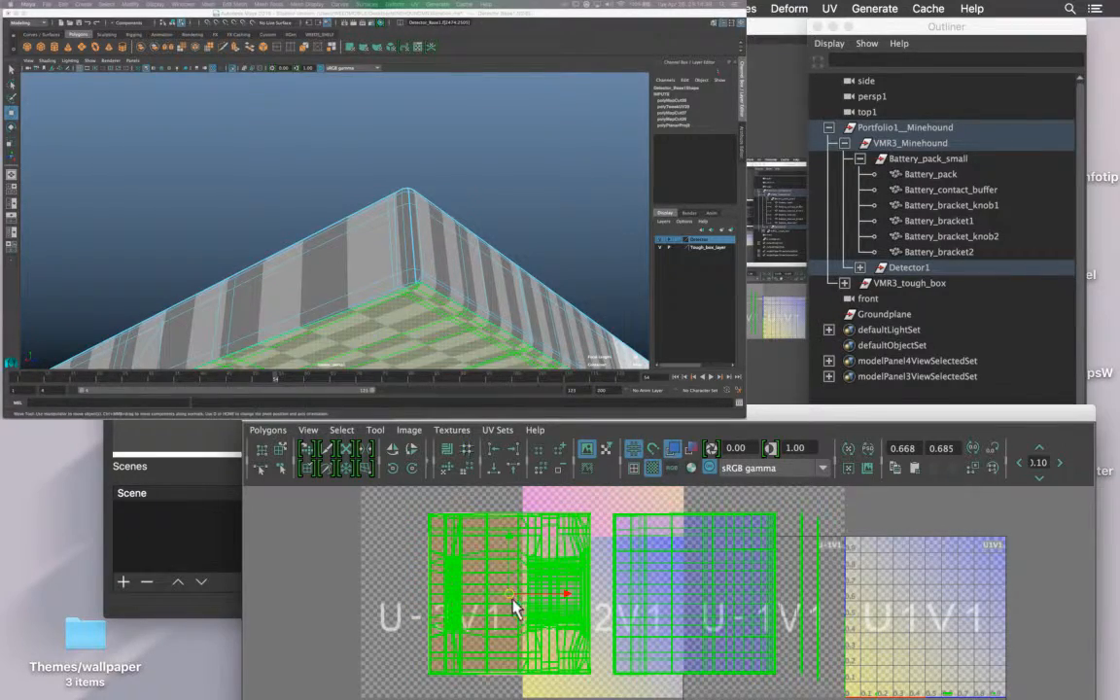
drag(512, 605, 475, 604)
alt+drag(292, 233, 262, 219)
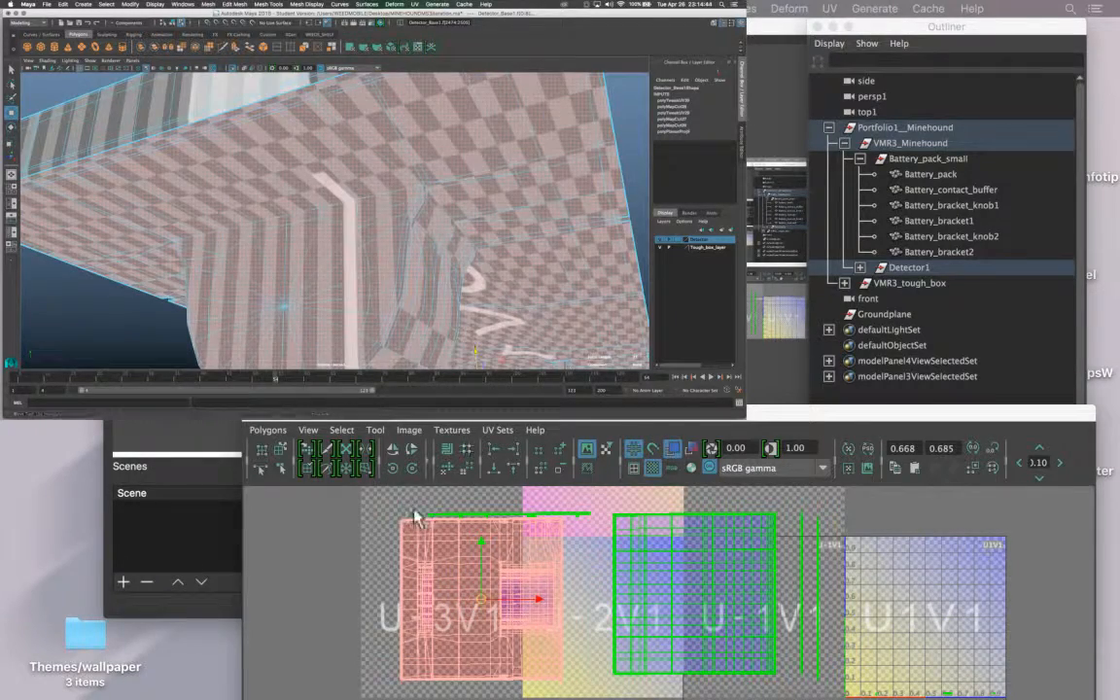
drag(479, 601, 485, 571)
Locate the notch on the opposite side where the underside shell is still attached and select its uncut outline edges.
alt+drag(409, 156, 235, 172)
right_click(287, 183)
alt+drag(188, 257, 191, 205)
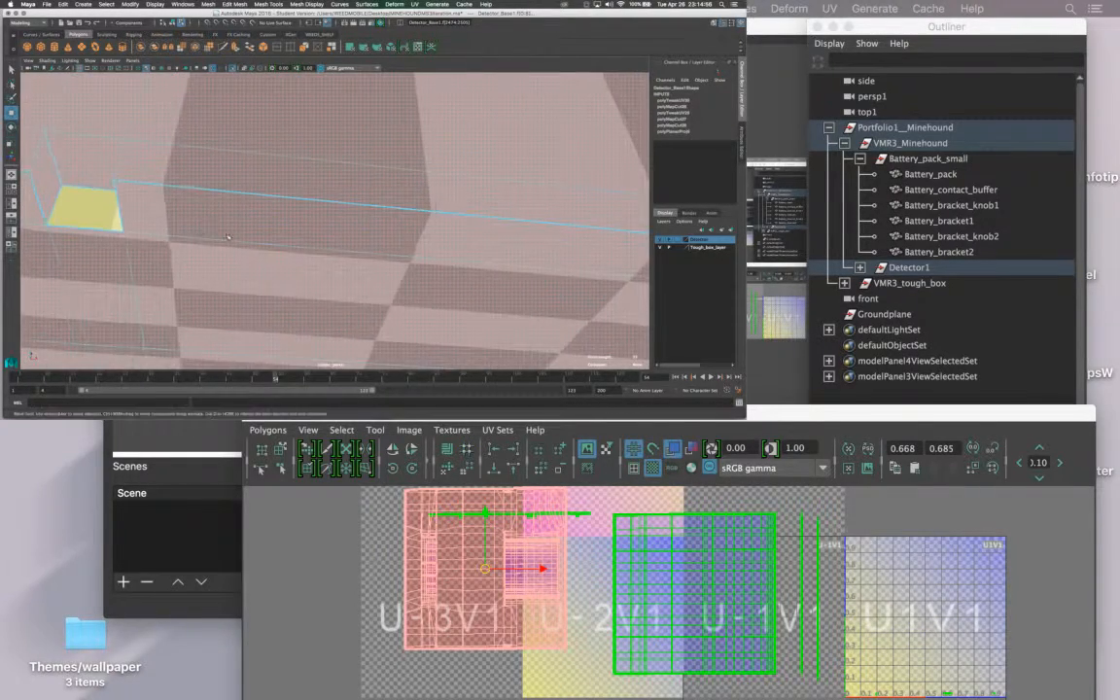
alt+middle_drag(191, 205, 249, 245)
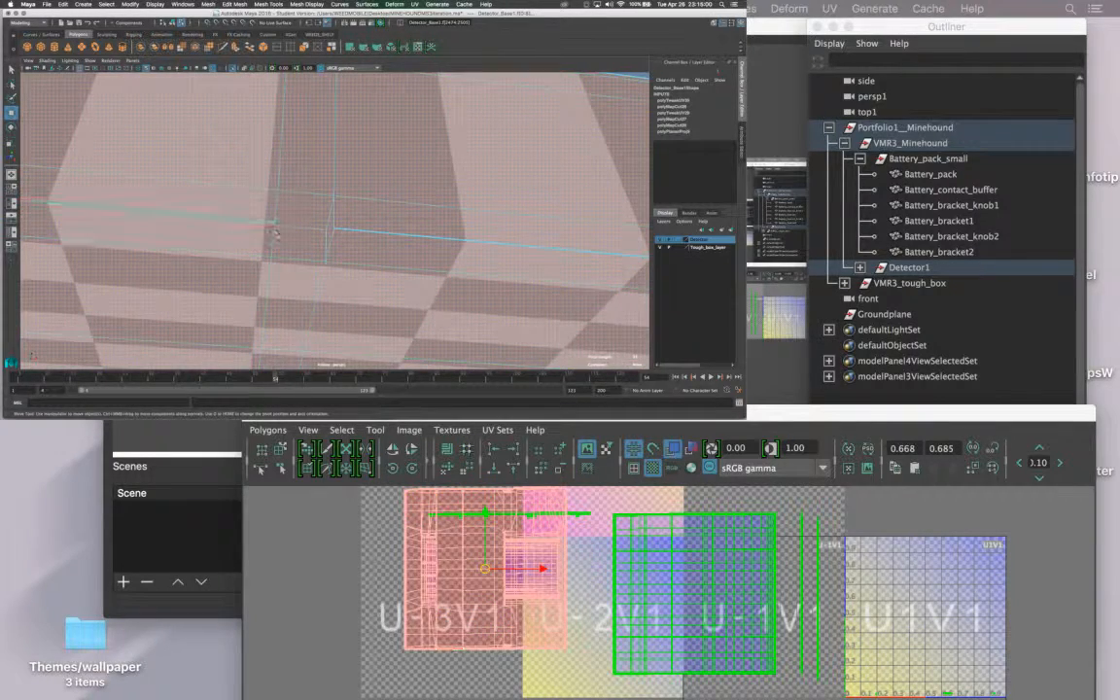
click(272, 242)
shift+click(285, 258)
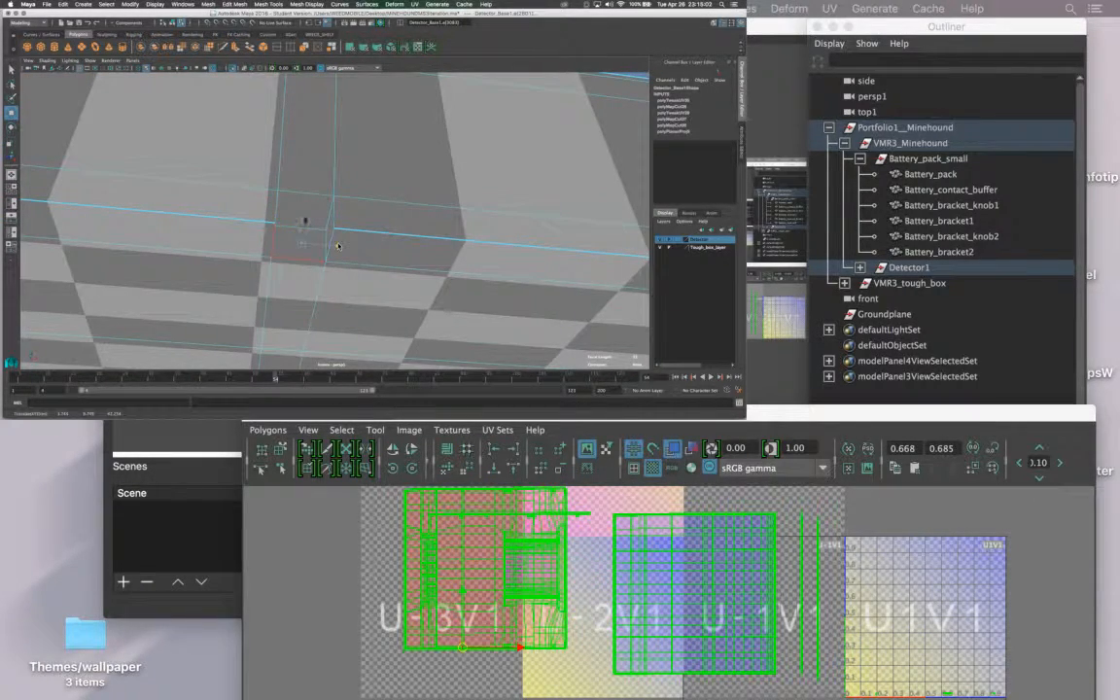
alt+drag(336, 241, 262, 247)
shift+click(107, 252)
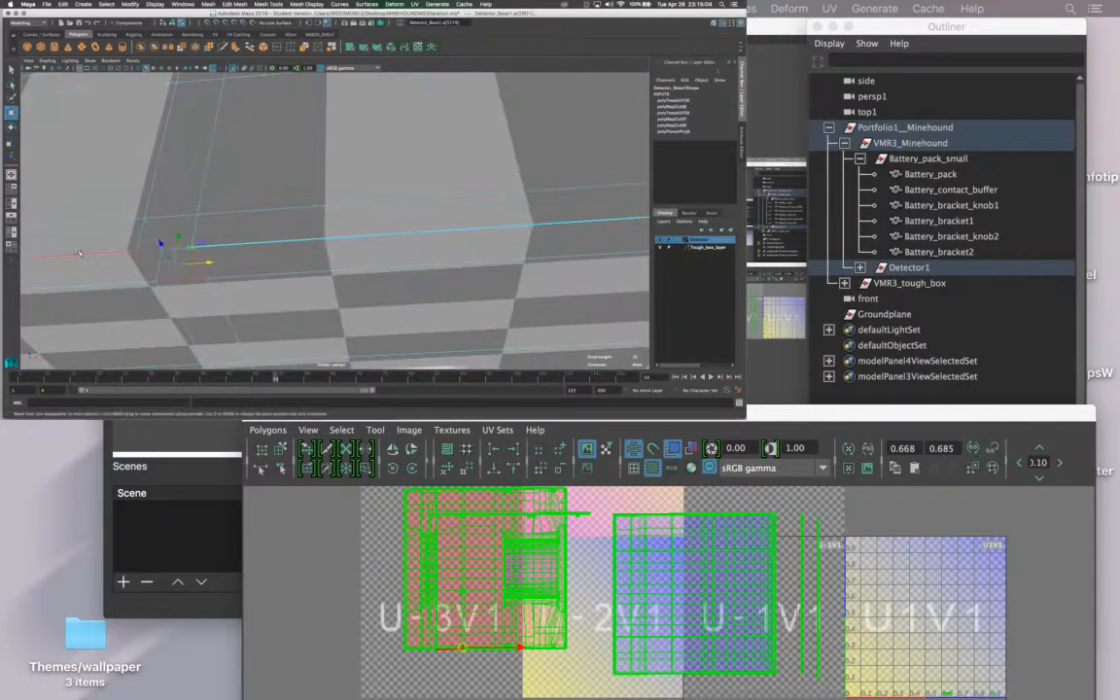
Cut the UVs along the notch edges and move the underside shell over to U1V1, leaving the side-wall strip behind.
shift+right_drag(713, 566, 622, 555)
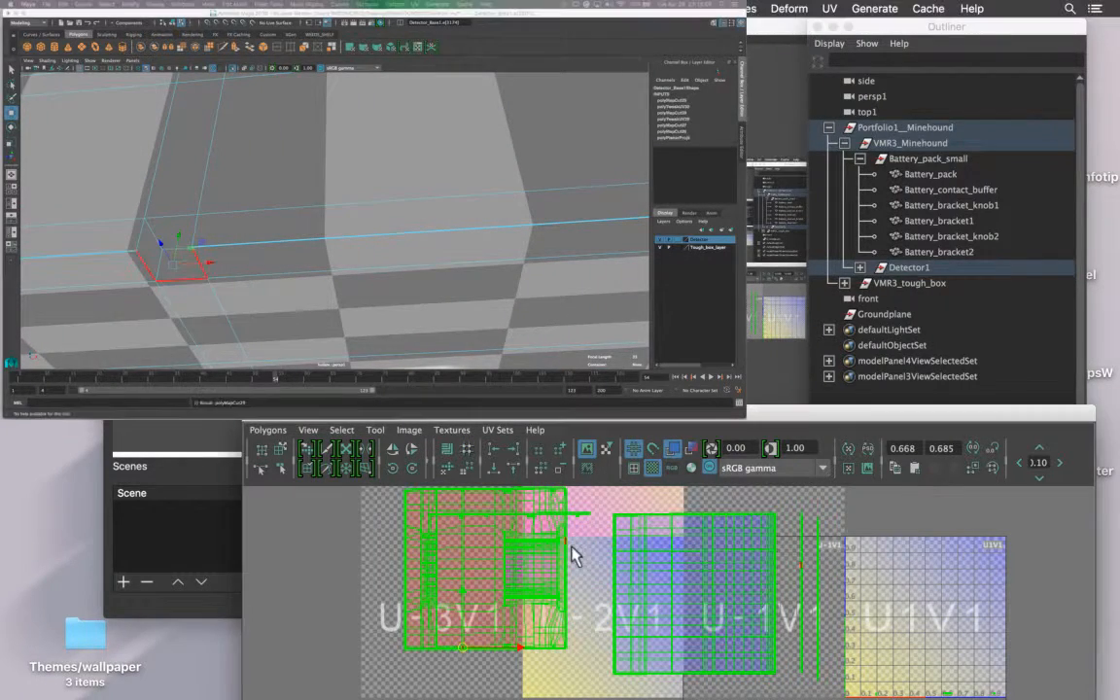
right_drag(566, 518, 467, 487)
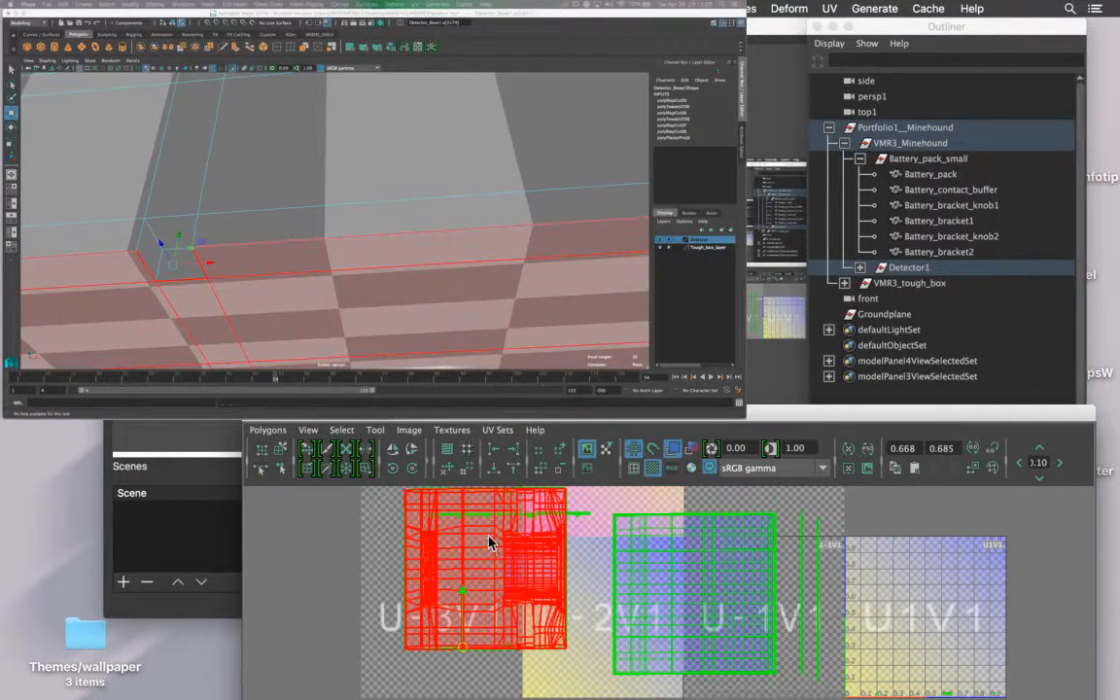
click(493, 550)
drag(544, 569, 932, 613)
Select the side-wall strips together with the flat top-face shell and inspect the checker pattern around the raised housings.
scroll(198, 270, down, 5)
mouse_move(198, 271)
alt+mouse_down()
mouse_move(264, 316)
mouse_move(267, 306)
mouse_move(195, 260)
alt+mouse_up()
click(268, 305)
shift+click(185, 275)
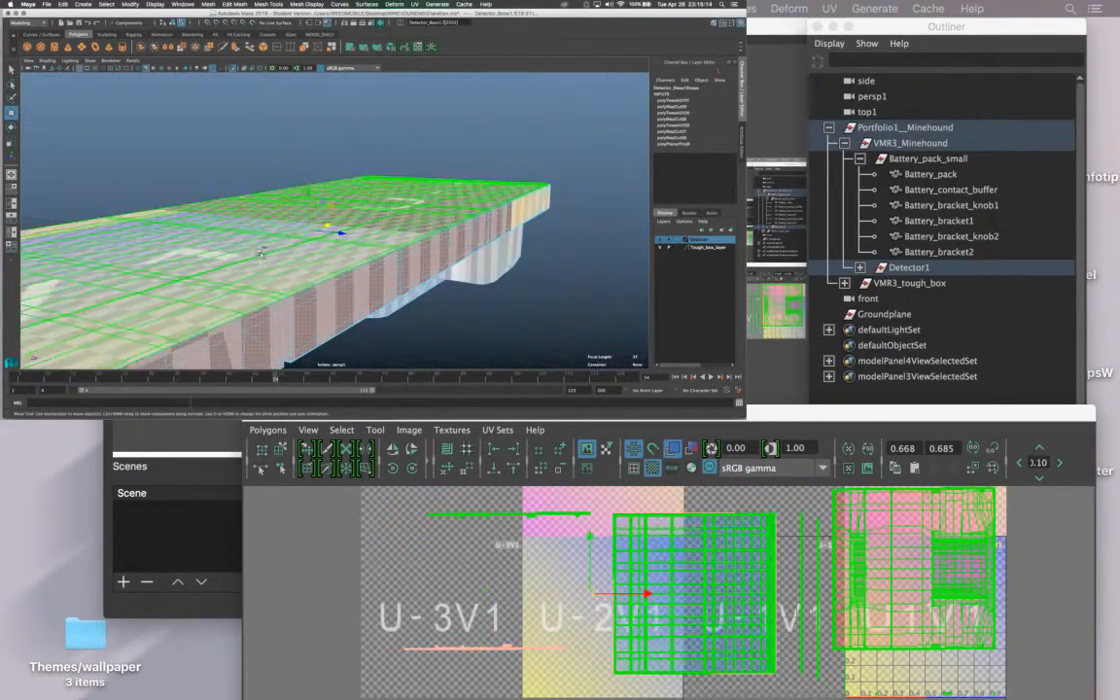
shift+click(192, 303)
alt+drag(191, 303, 394, 226)
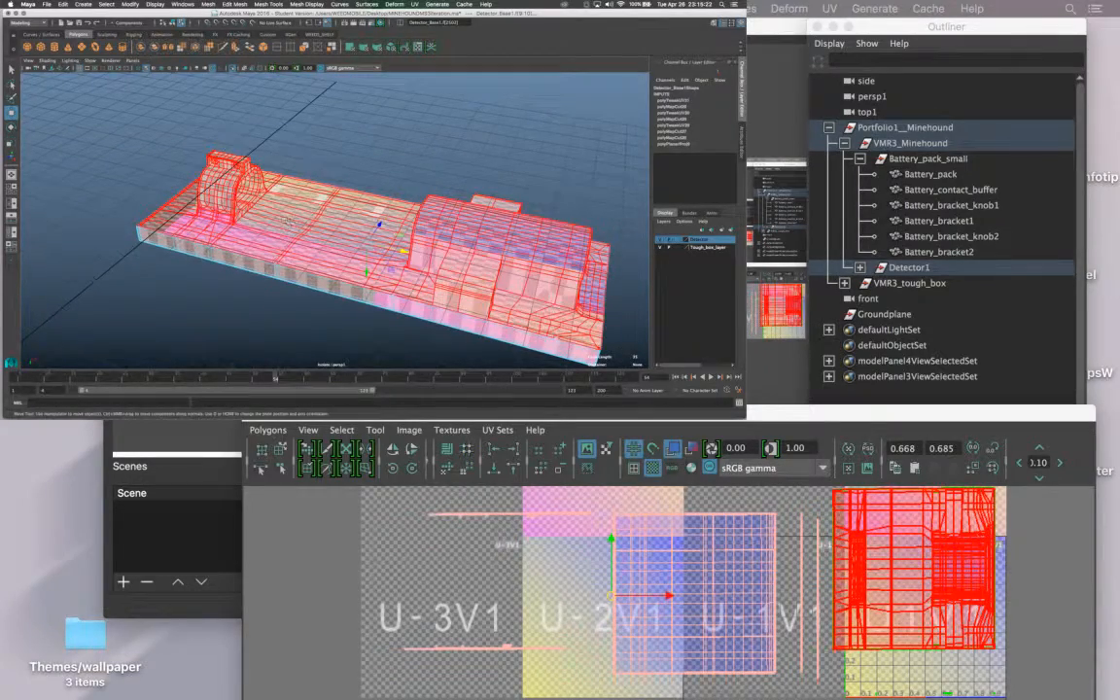
alt+drag(286, 221, 341, 292)
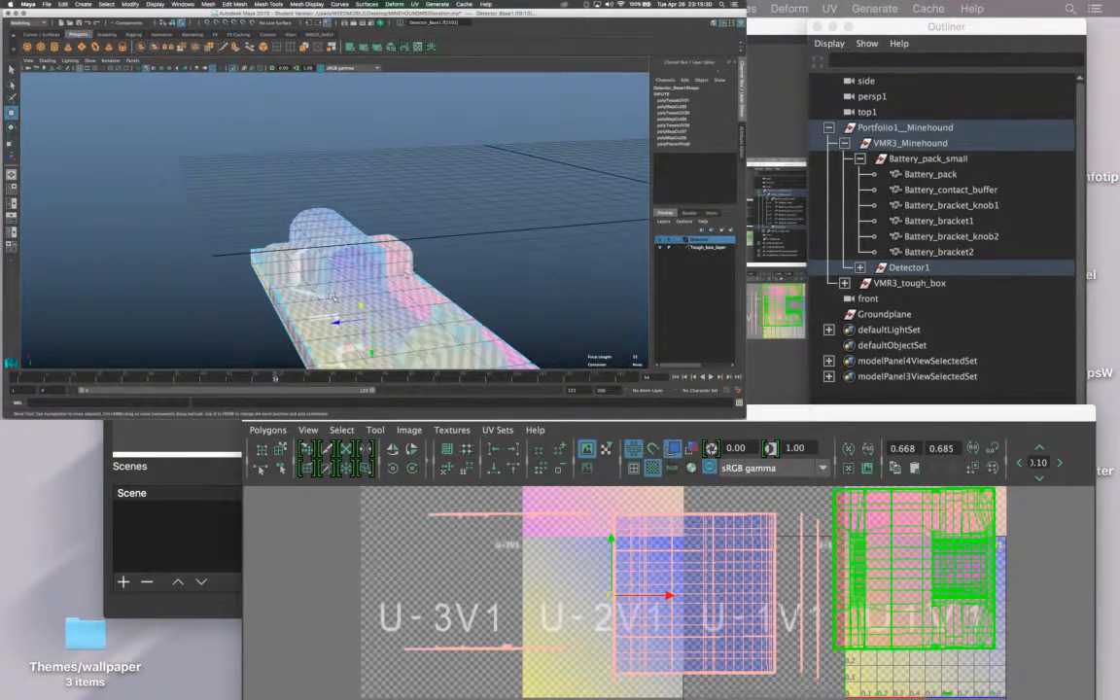
alt+drag(287, 254, 244, 229)
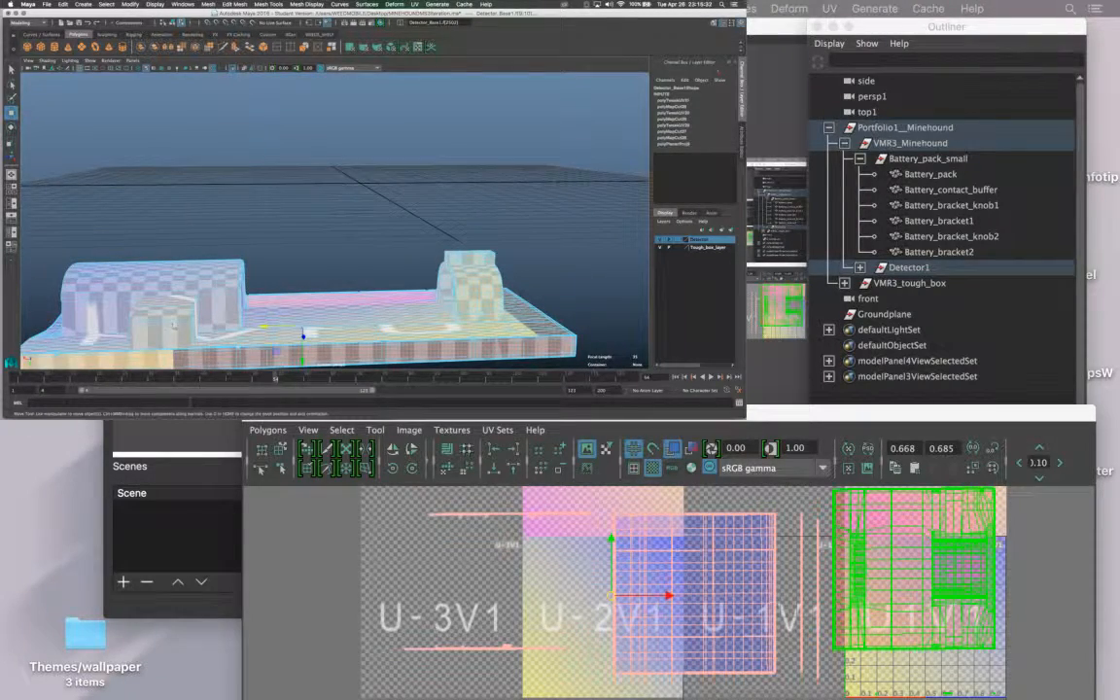
alt+drag(118, 311, 248, 286)
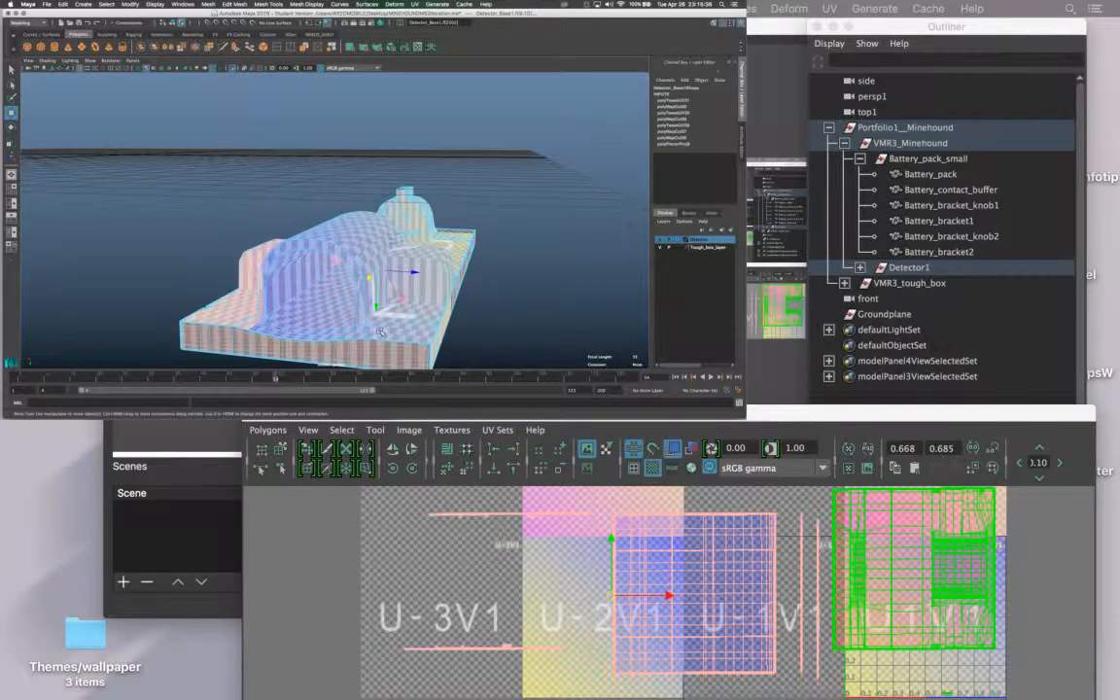
alt+drag(430, 285, 299, 314)
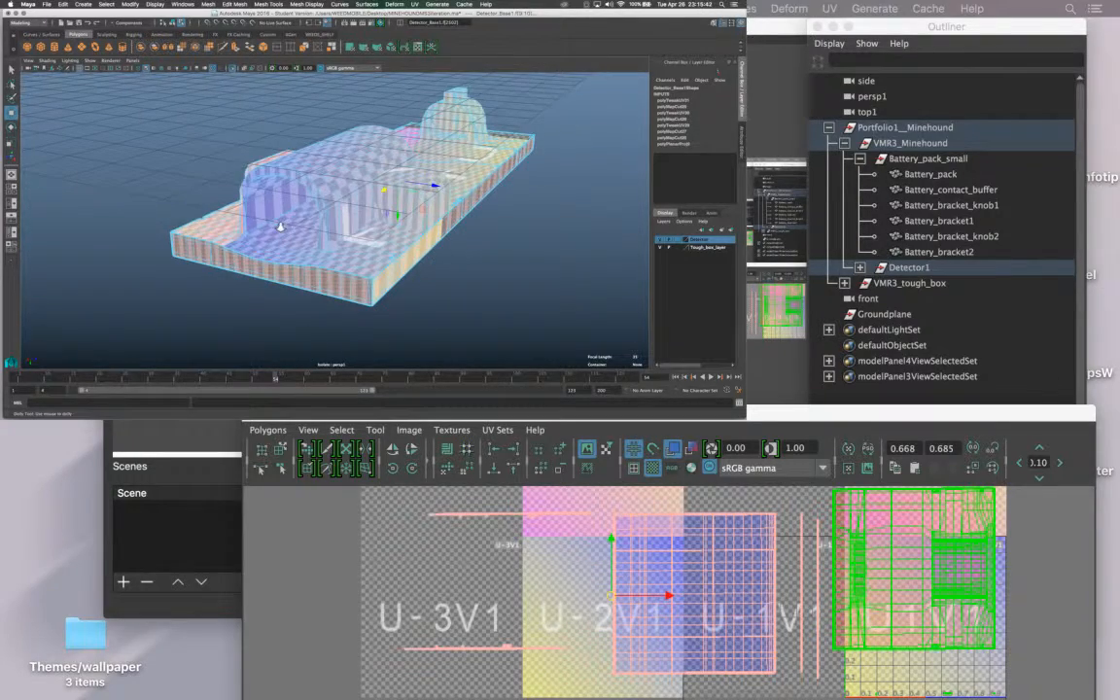
Switch to edge selection and select edges along the base of the large raised housing where it meets the slab.
right_drag(283, 218, 283, 173)
alt+right_drag(283, 214, 317, 267)
mouse_move(317, 266)
alt+mouse_down()
mouse_move(246, 247)
mouse_move(330, 277)
alt+mouse_up()
click(251, 243)
alt+right_drag(331, 277, 394, 346)
alt+drag(387, 346, 395, 286)
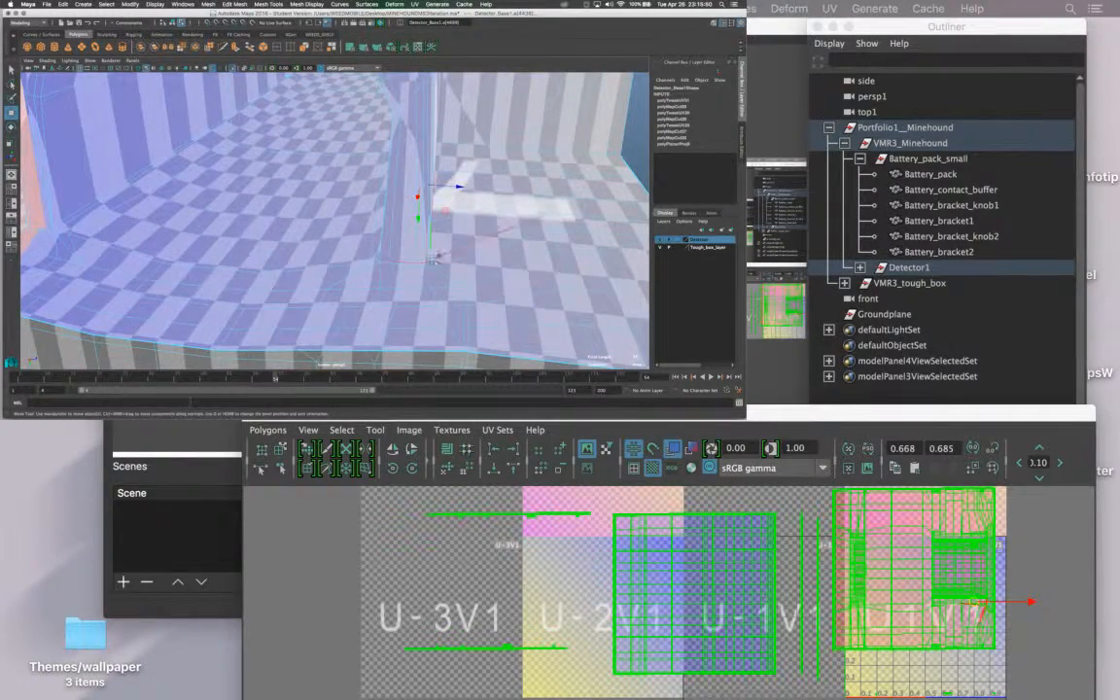
alt+drag(435, 257, 321, 251)
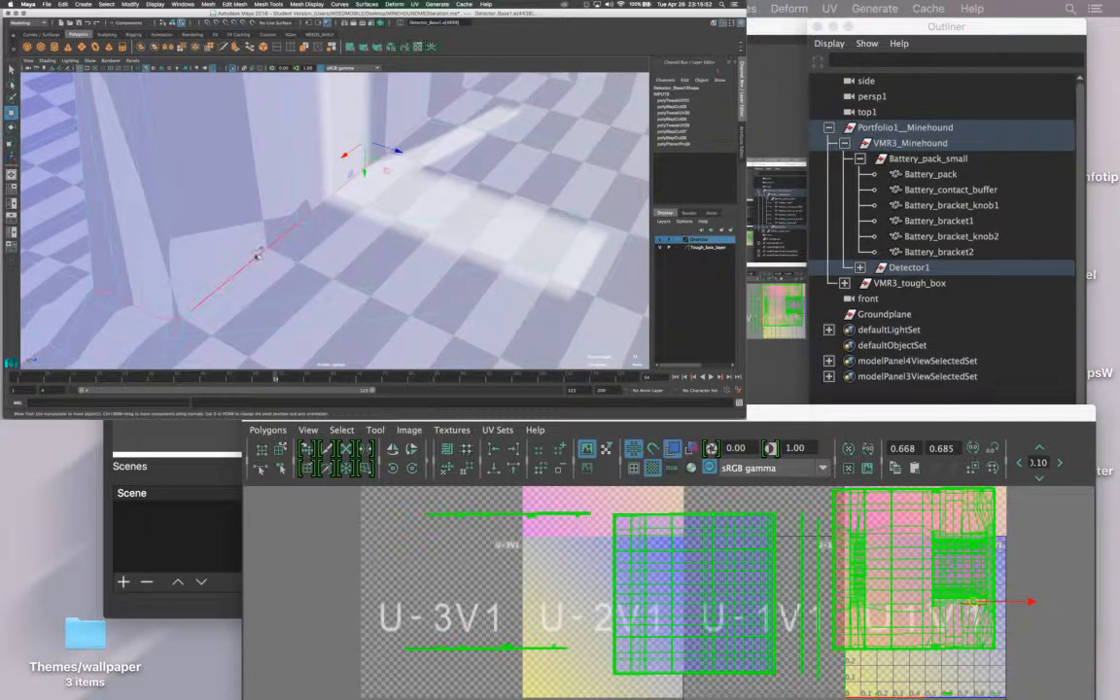
Turn off the UV checker display and switch off the viewport's view transform while viewing the housing's base.
click(653, 469)
alt+middle_drag(224, 311, 397, 274)
alt+drag(396, 274, 242, 185)
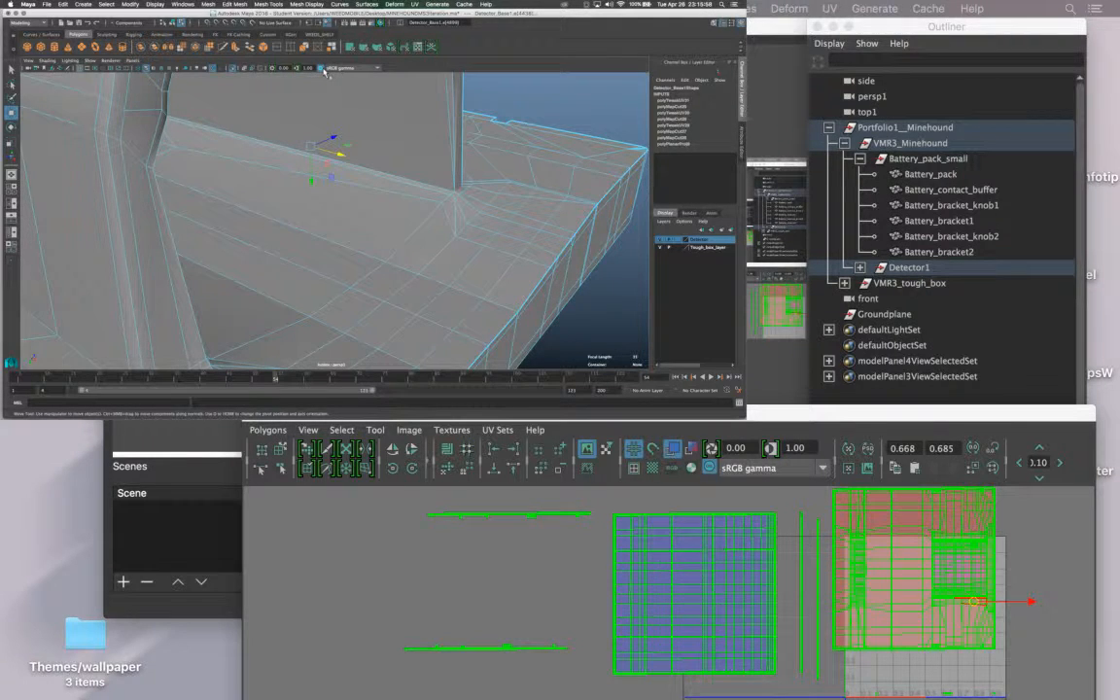
click(322, 70)
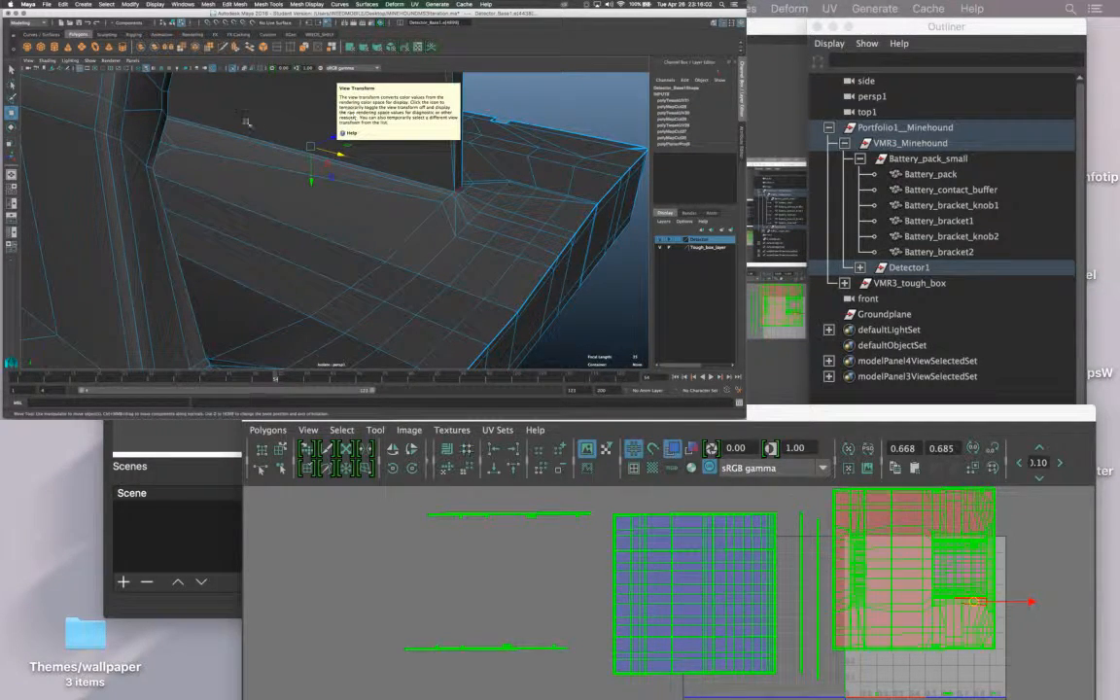
Select the edges along the base of the large arched housing and its attached side block where they meet the slab.
alt+drag(389, 197, 233, 229)
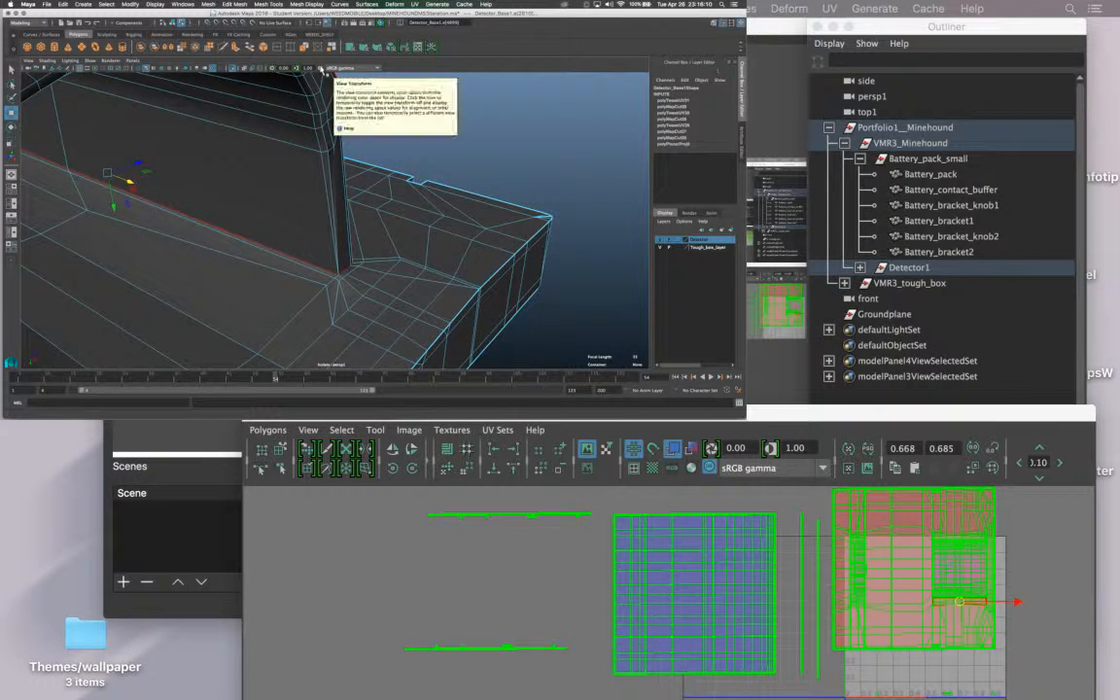
alt+drag(290, 209, 204, 180)
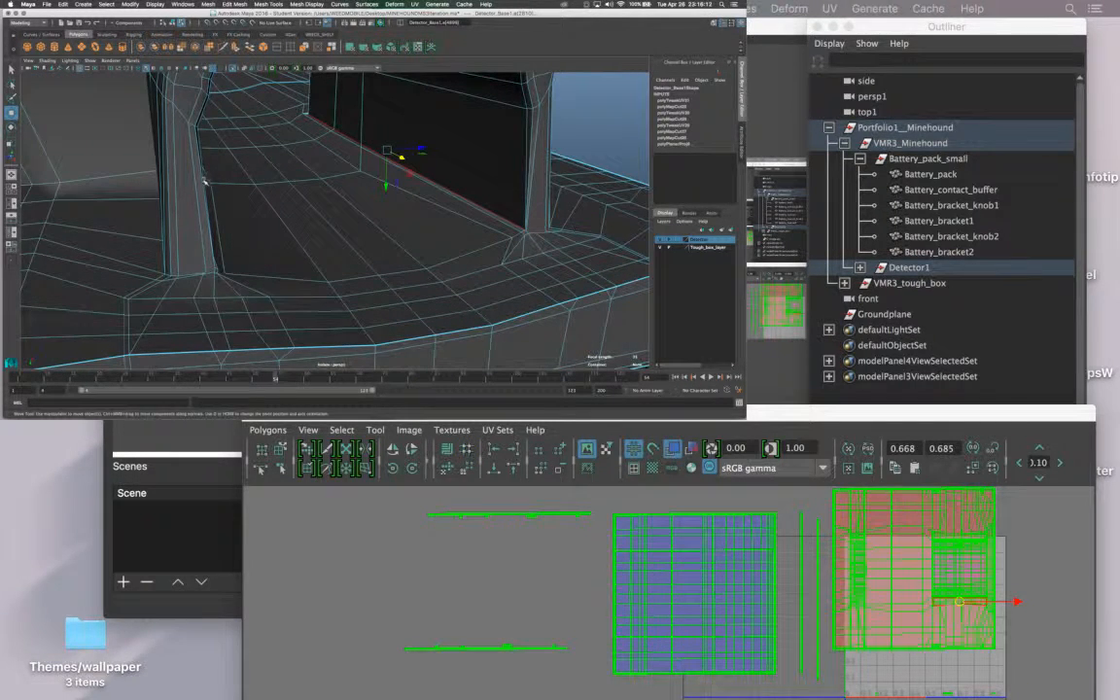
alt+drag(190, 271, 403, 313)
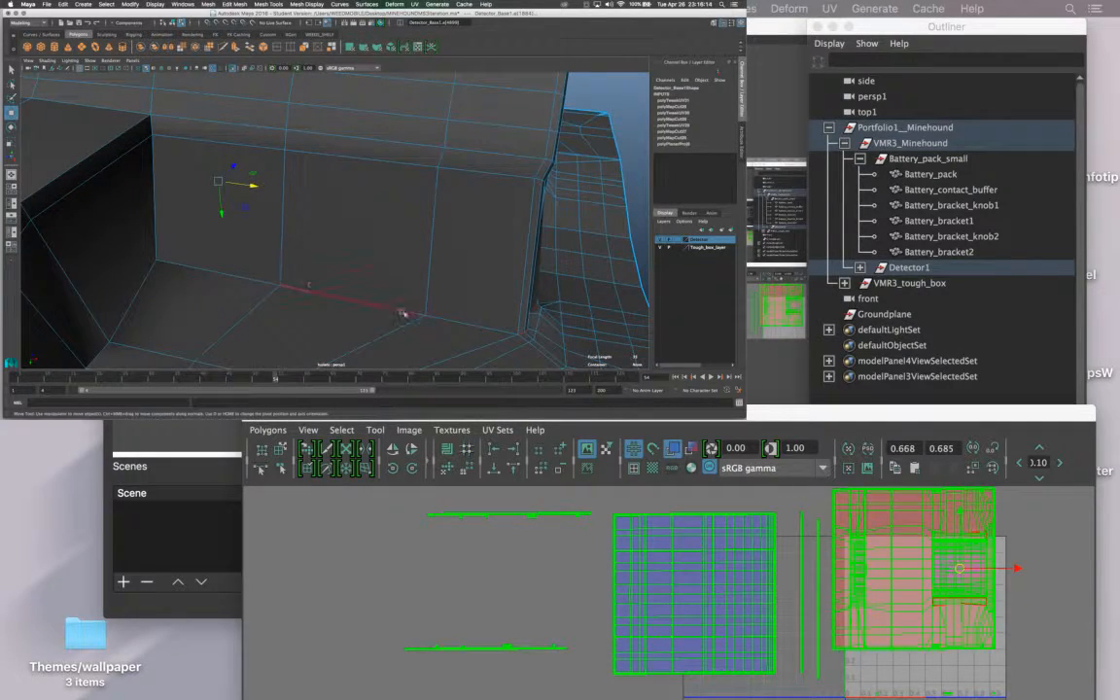
alt+drag(167, 285, 327, 237)
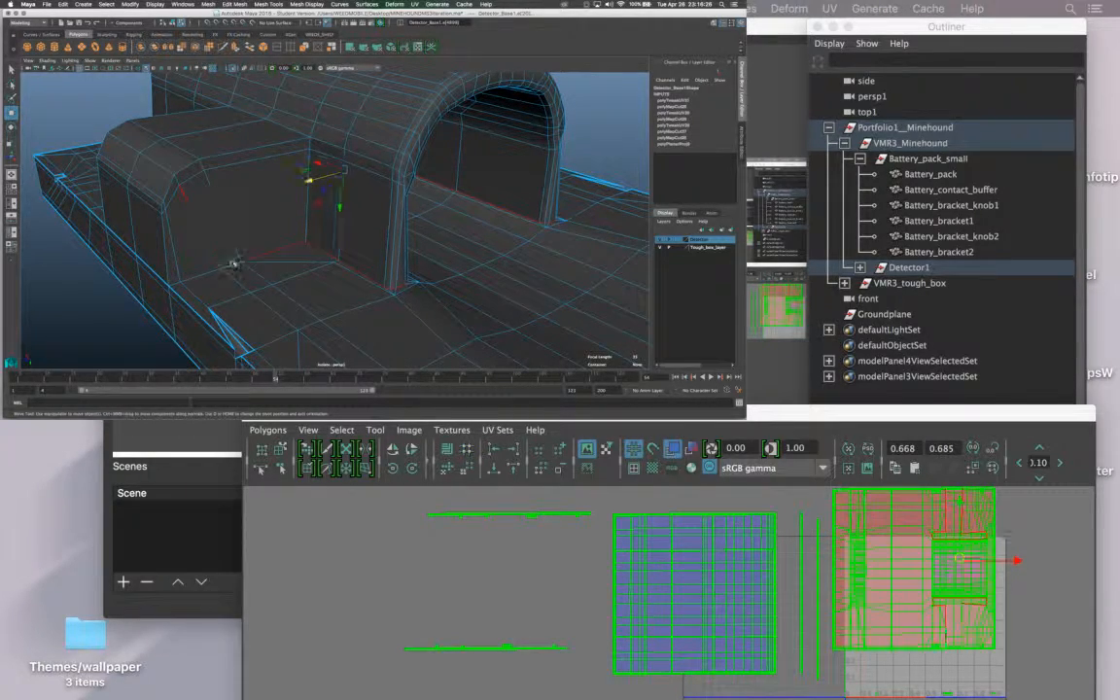
Extend the edge selection along the flat face and one footed side of the smaller arched housing's base.
alt+drag(191, 277, 408, 250)
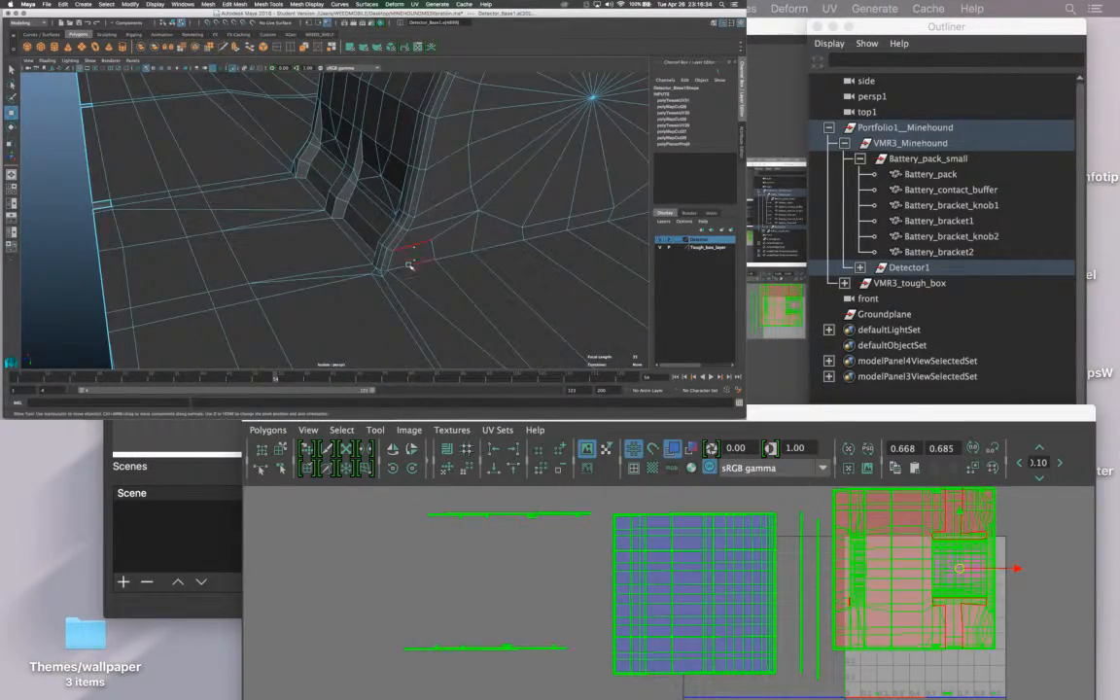
click(384, 272)
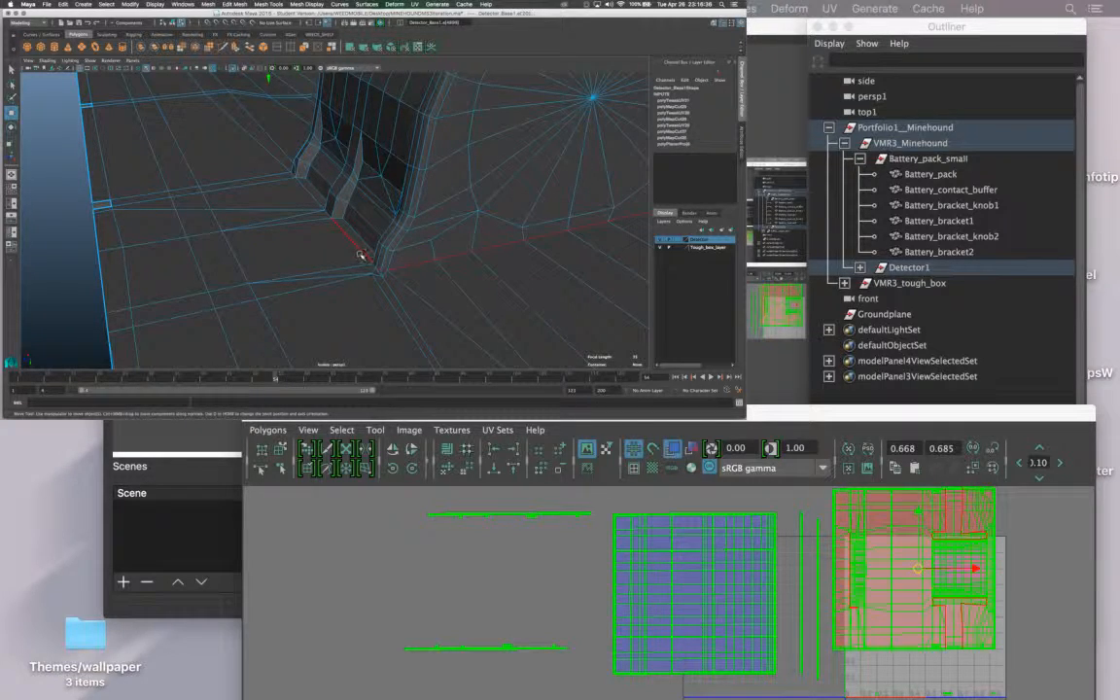
alt+drag(361, 255, 302, 282)
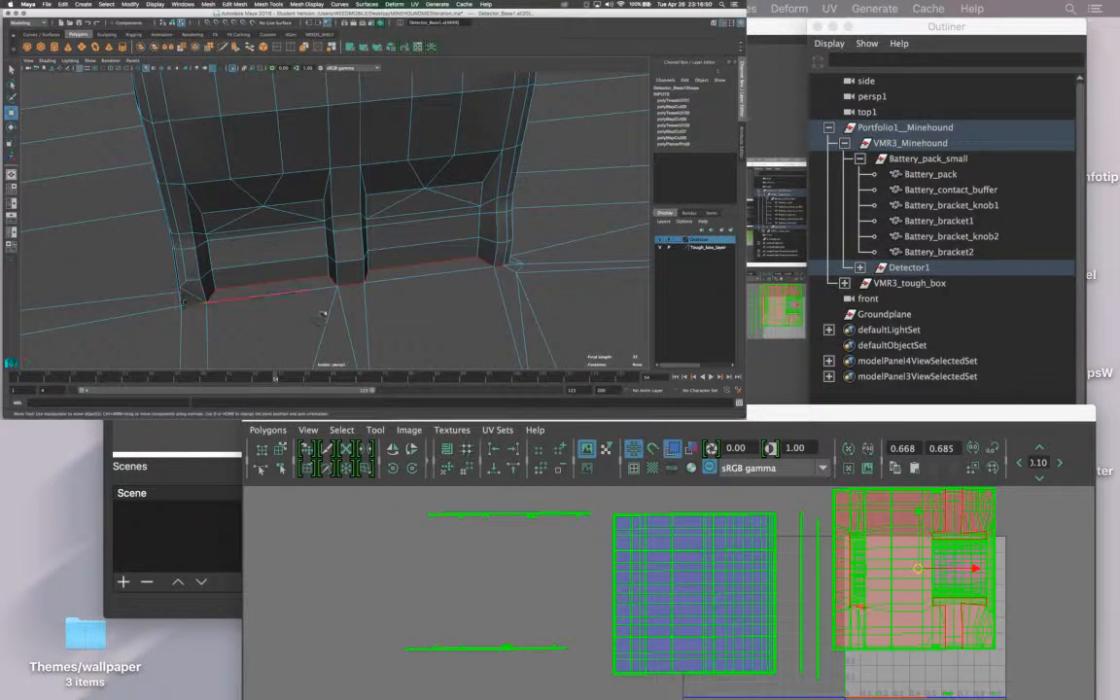
alt+drag(412, 254, 299, 254)
alt+middle_drag(437, 161, 326, 305)
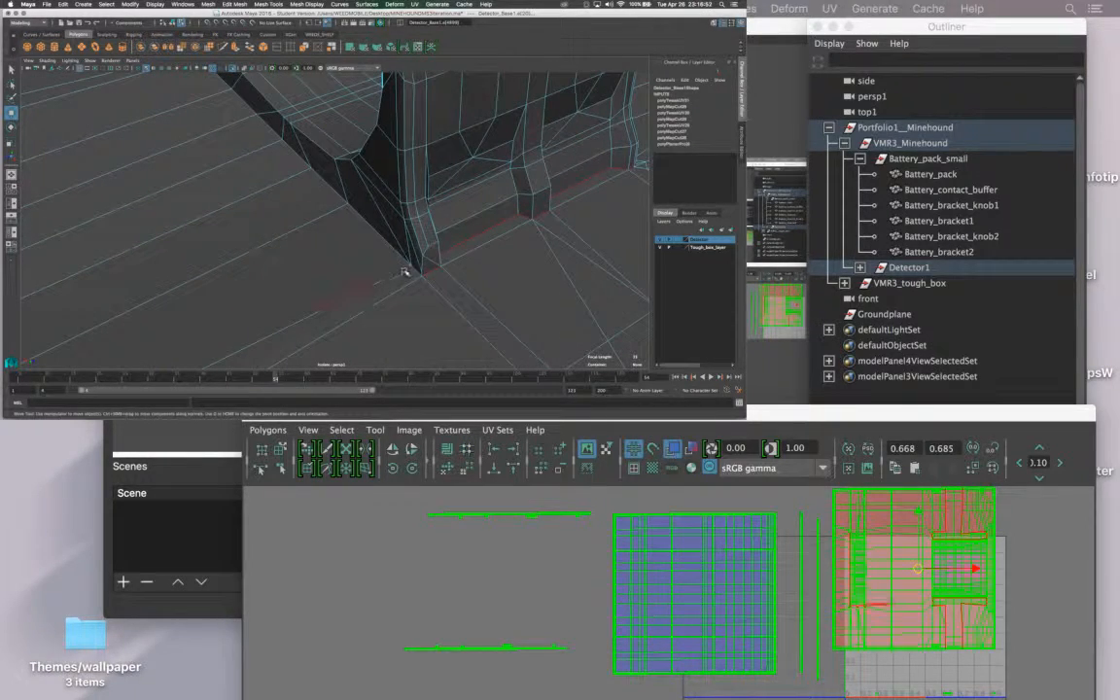
alt+drag(366, 264, 309, 249)
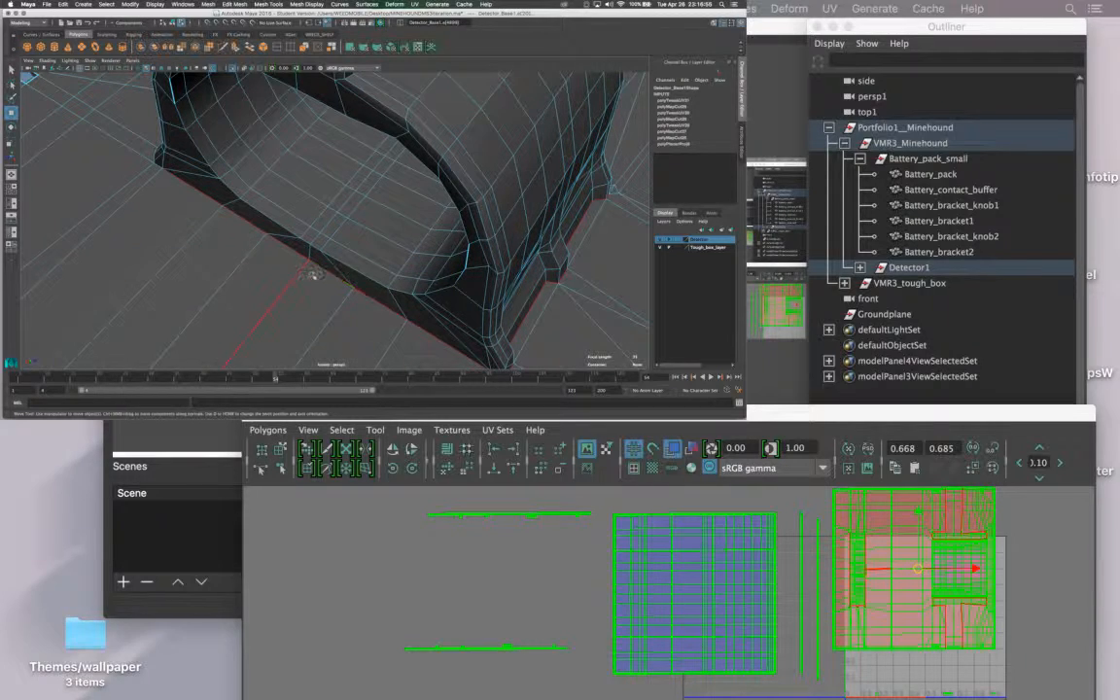
alt+drag(350, 278, 319, 269)
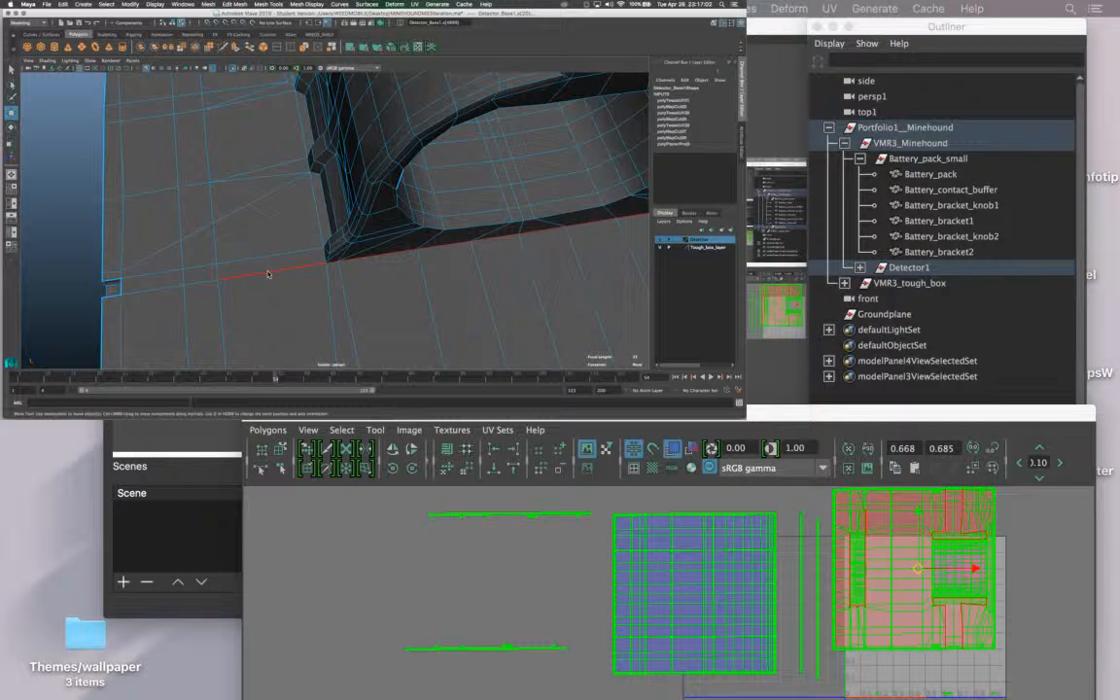
Complete the base edge selection around the smaller housing's other footed side and cut the UVs along all the selected edges.
alt+drag(274, 261, 382, 260)
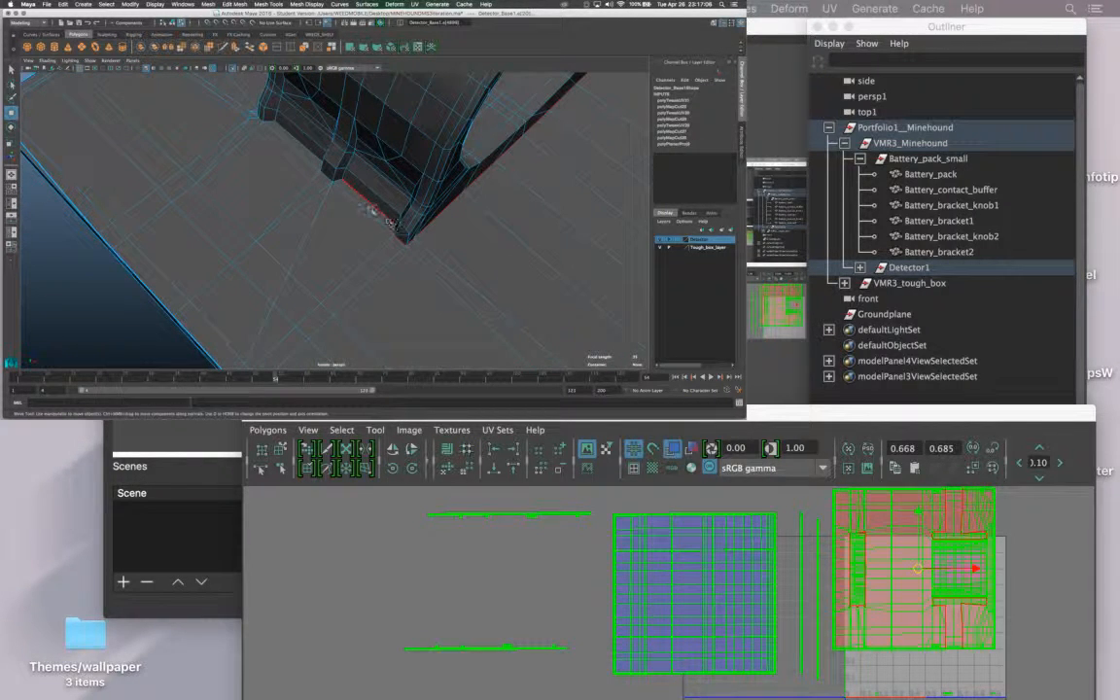
alt+drag(330, 178, 471, 268)
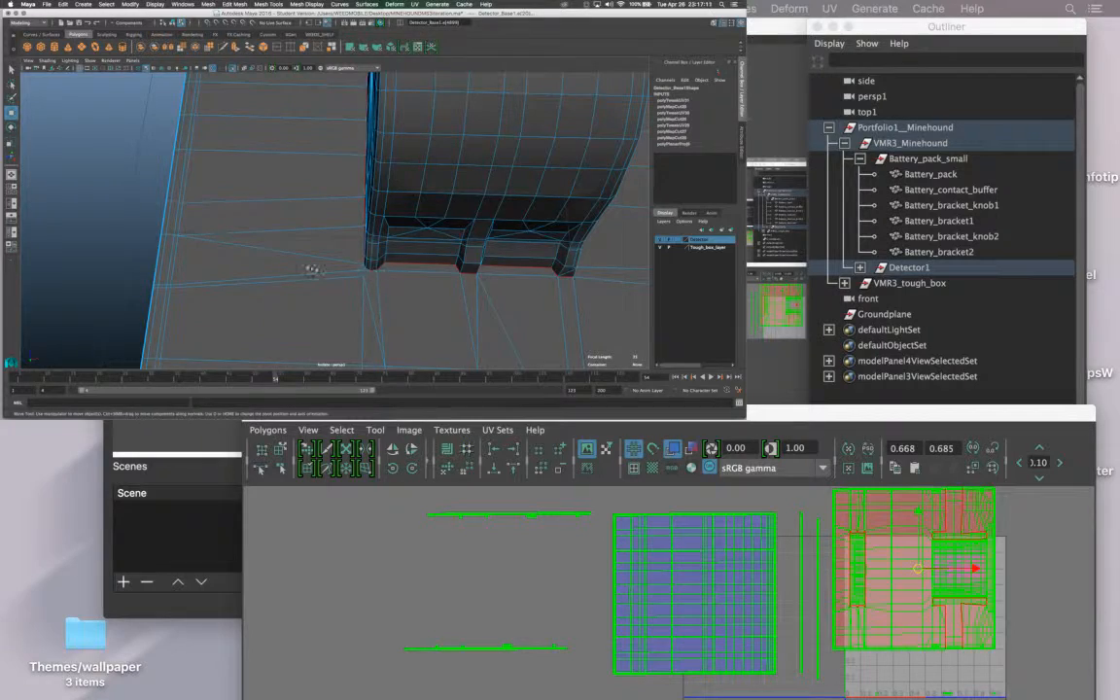
alt+drag(311, 269, 418, 243)
shift+right_click(720, 543)
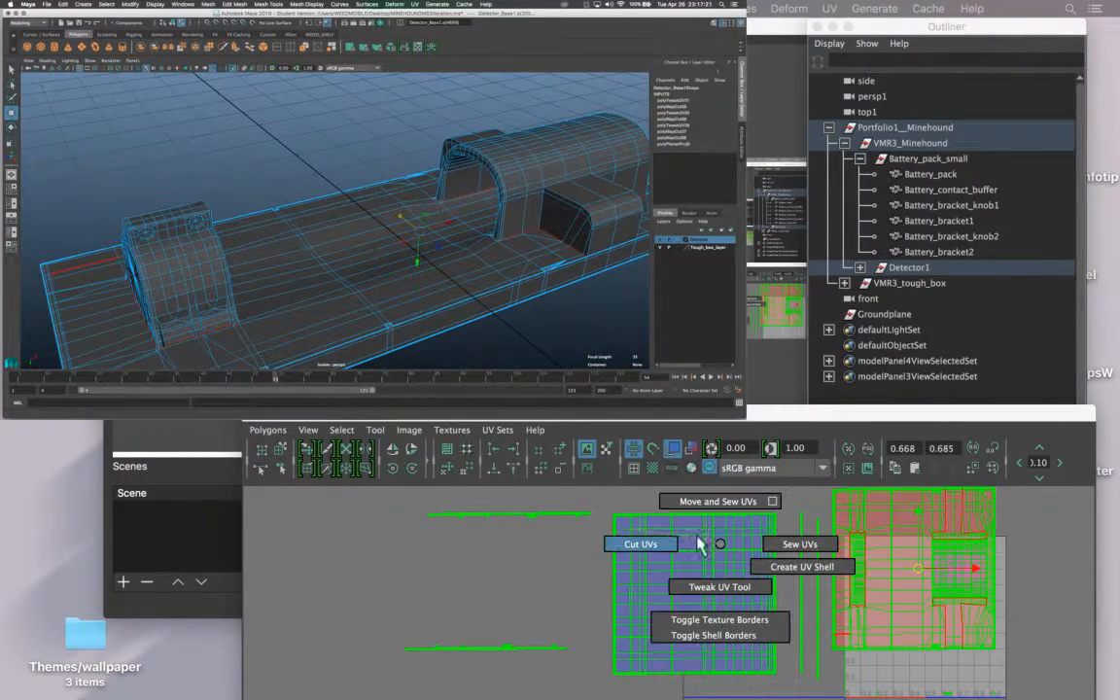
click(613, 535)
Move the large housing's shell and the smaller housing's shell out of the slab's top-face shell into empty UV space.
right_drag(982, 515, 873, 491)
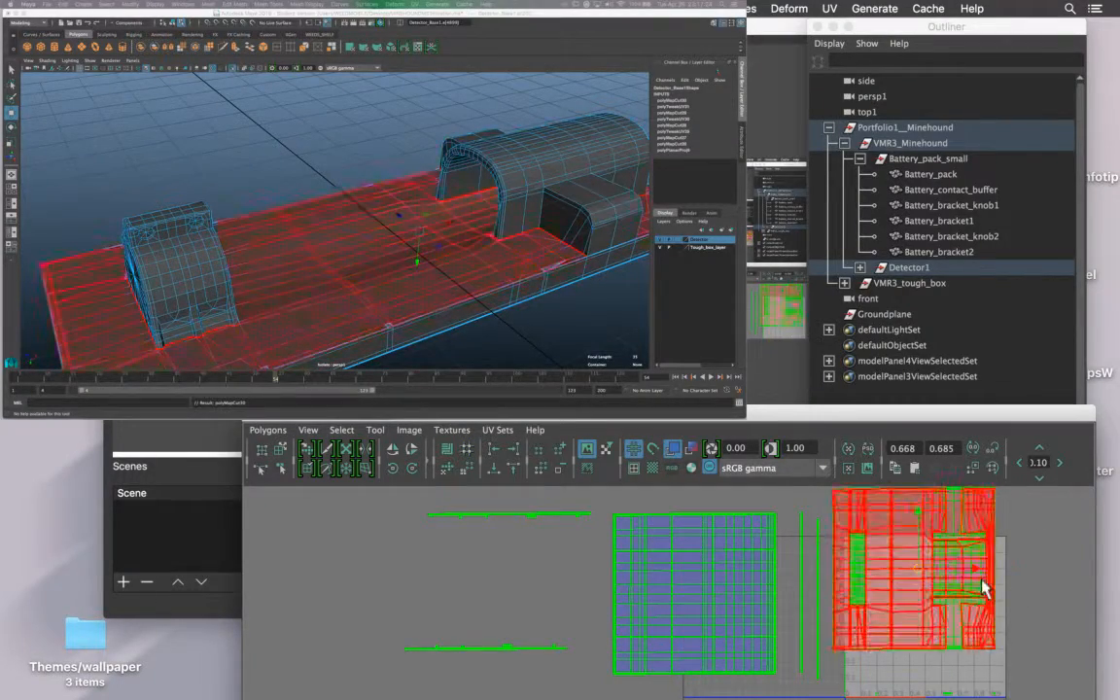
click(969, 582)
drag(968, 574, 340, 564)
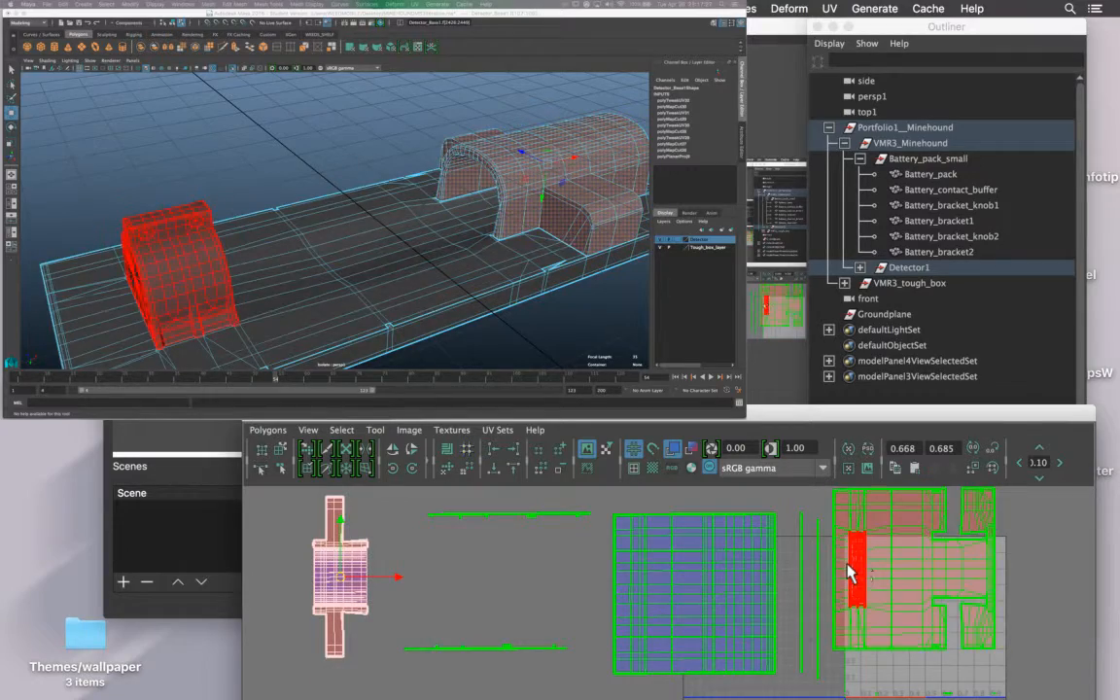
click(851, 569)
drag(856, 581, 402, 584)
Switch to edge selection and select the vertical corner edge where the side block joins the large arched housing.
alt+drag(244, 304, 348, 238)
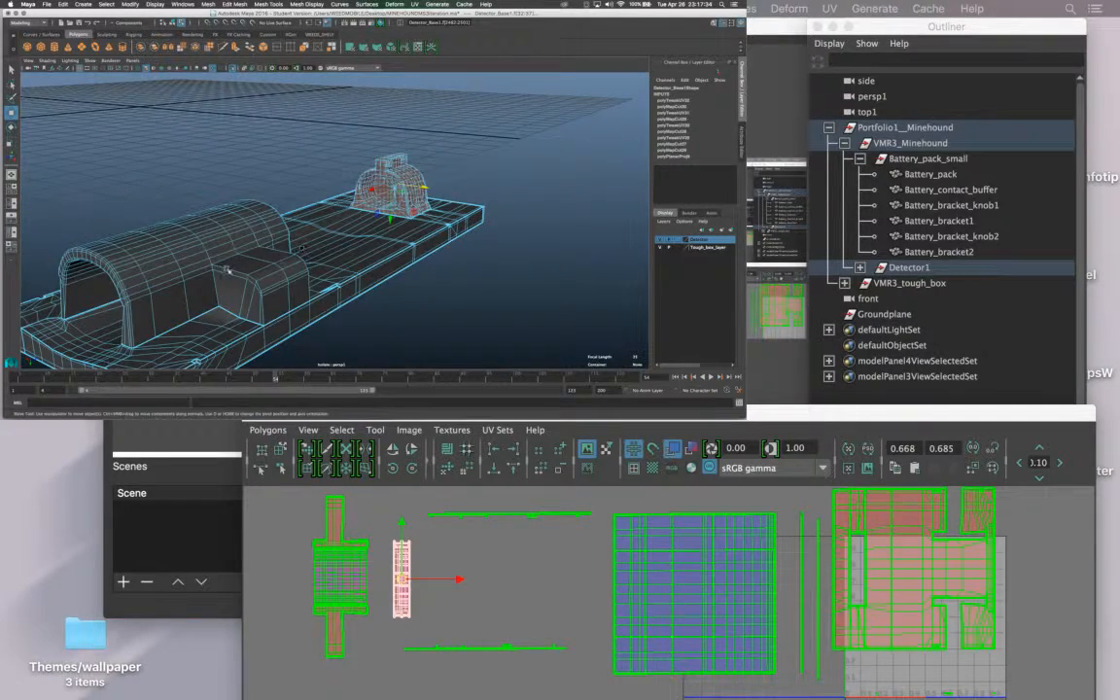
alt+drag(226, 271, 393, 259)
alt+middle_drag(394, 259, 320, 268)
scroll(320, 268, up, 3)
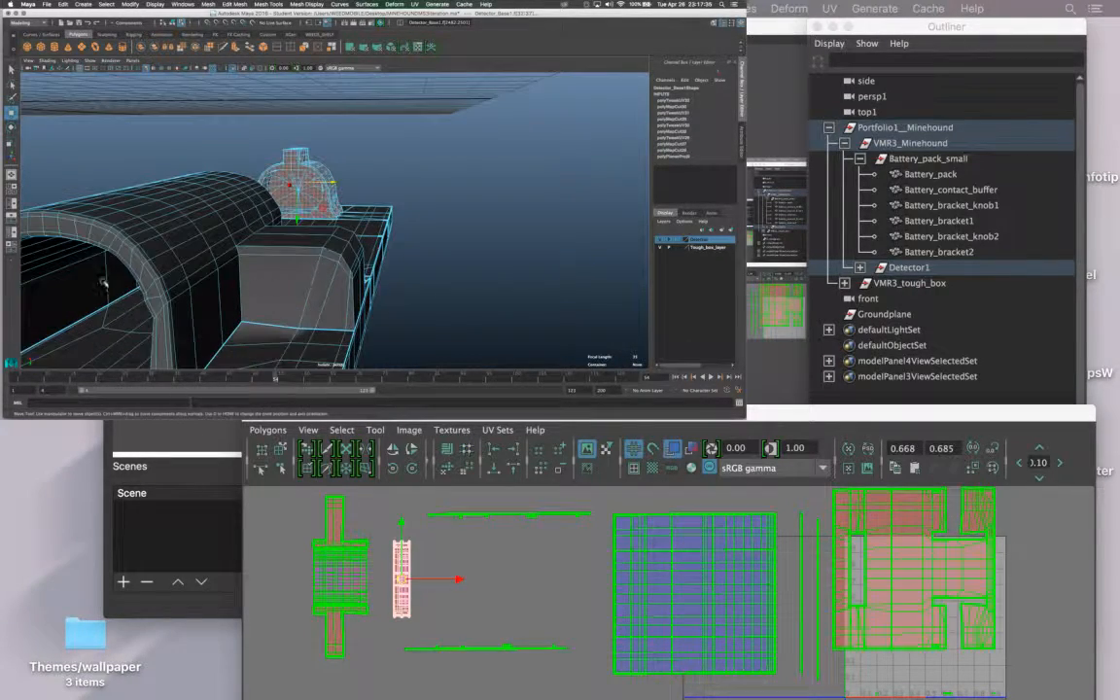
alt+drag(102, 282, 308, 264)
click(133, 265)
alt+drag(430, 264, 460, 227)
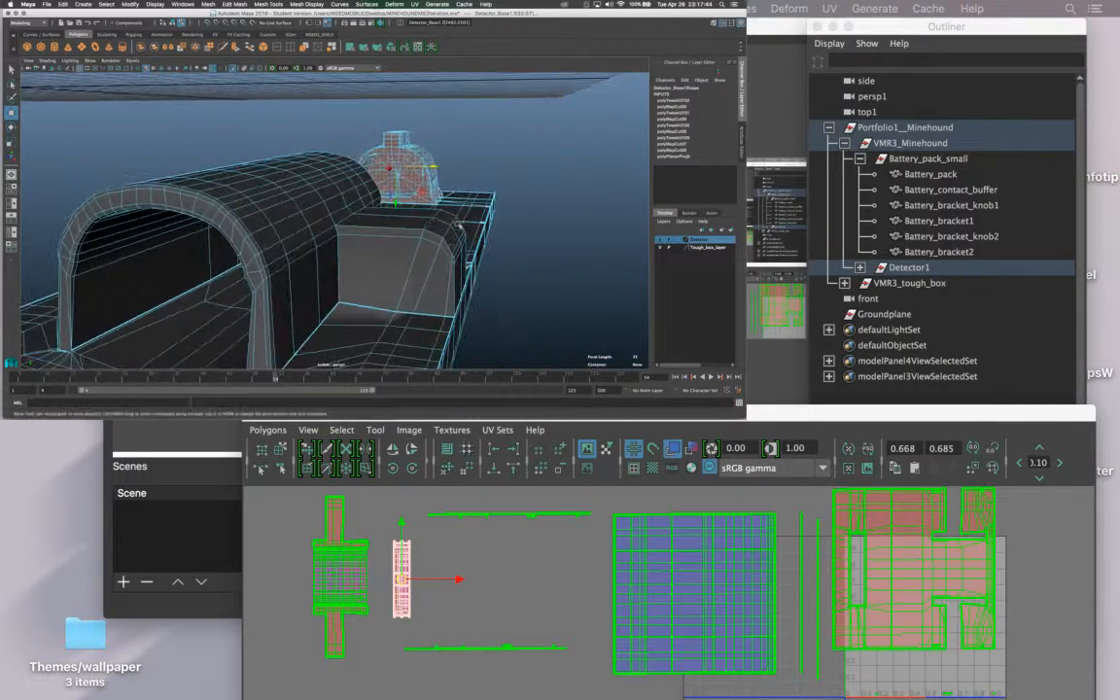
alt+drag(406, 259, 360, 275)
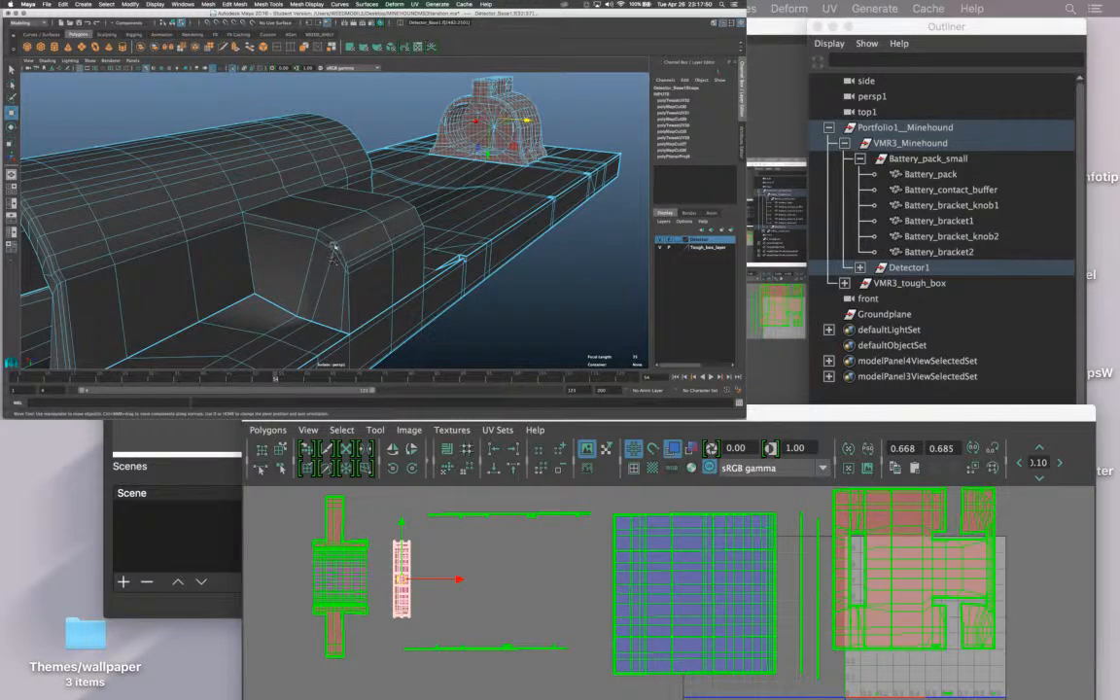
right_drag(299, 208, 299, 173)
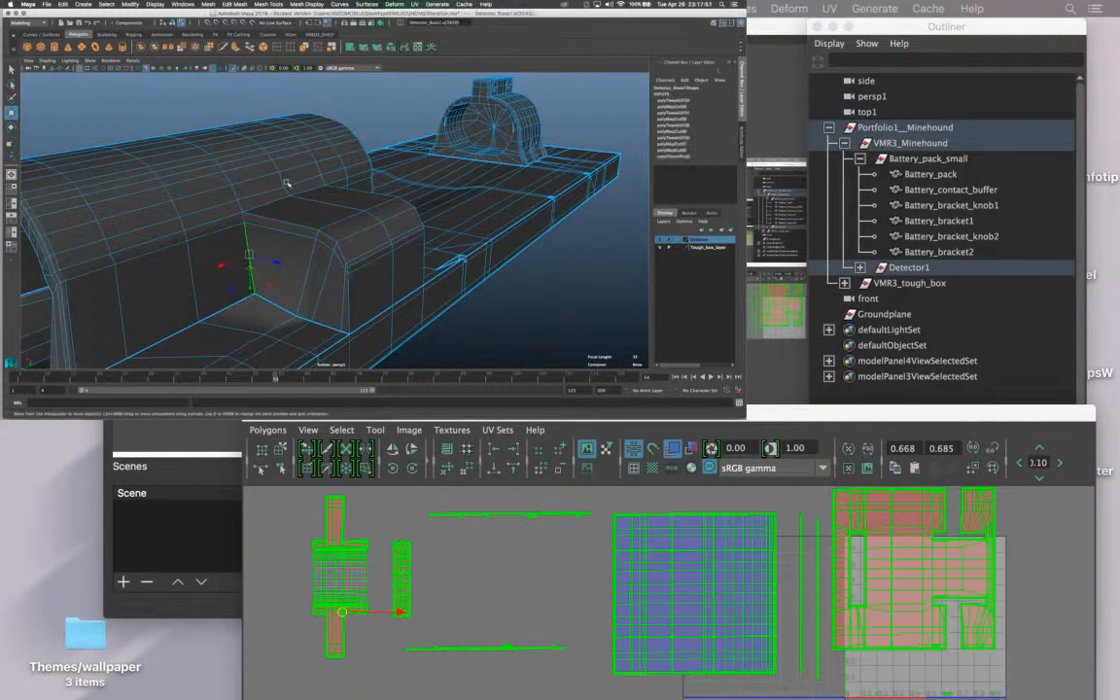
alt+drag(285, 183, 273, 190)
Add the edges along the top junction between the side block and the large arched housing to the seam selection.
alt+drag(236, 251, 163, 242)
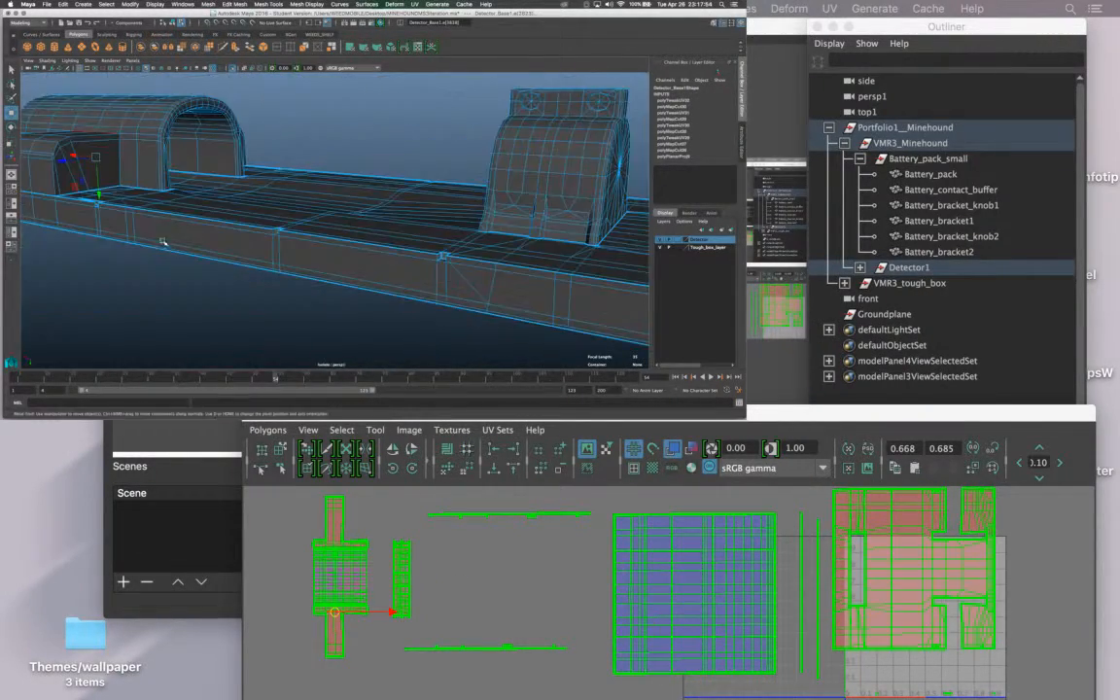
alt+middle_drag(141, 180, 270, 263)
scroll(257, 255, up, 3)
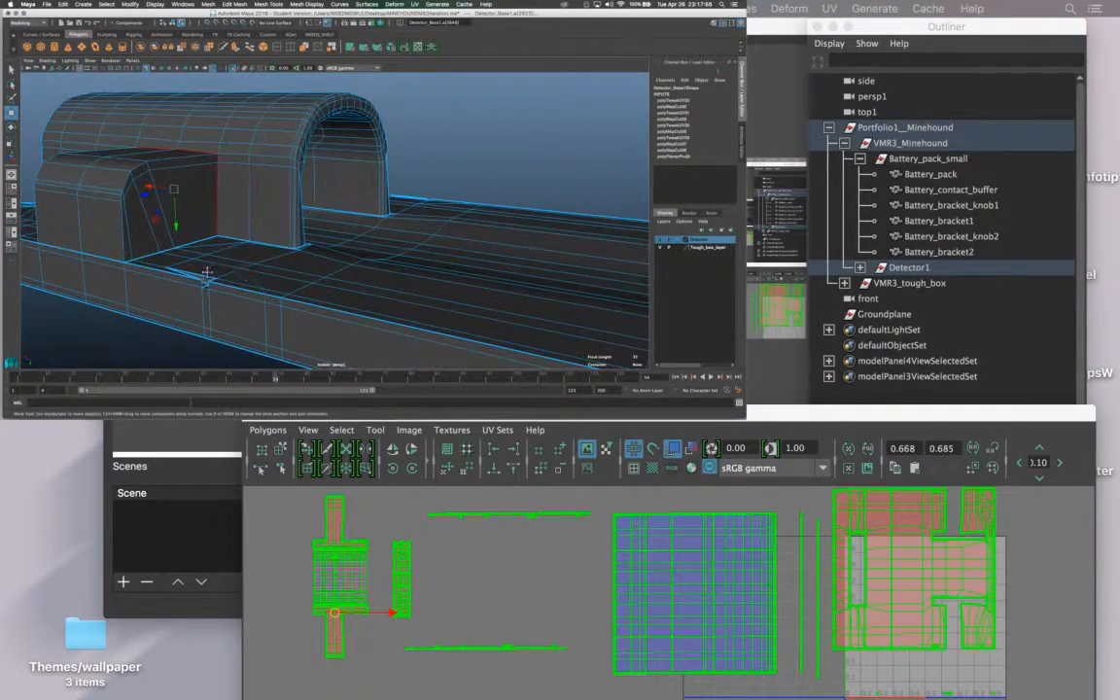
alt+middle_drag(185, 246, 295, 297)
alt+drag(294, 298, 333, 223)
scroll(281, 310, up, 2)
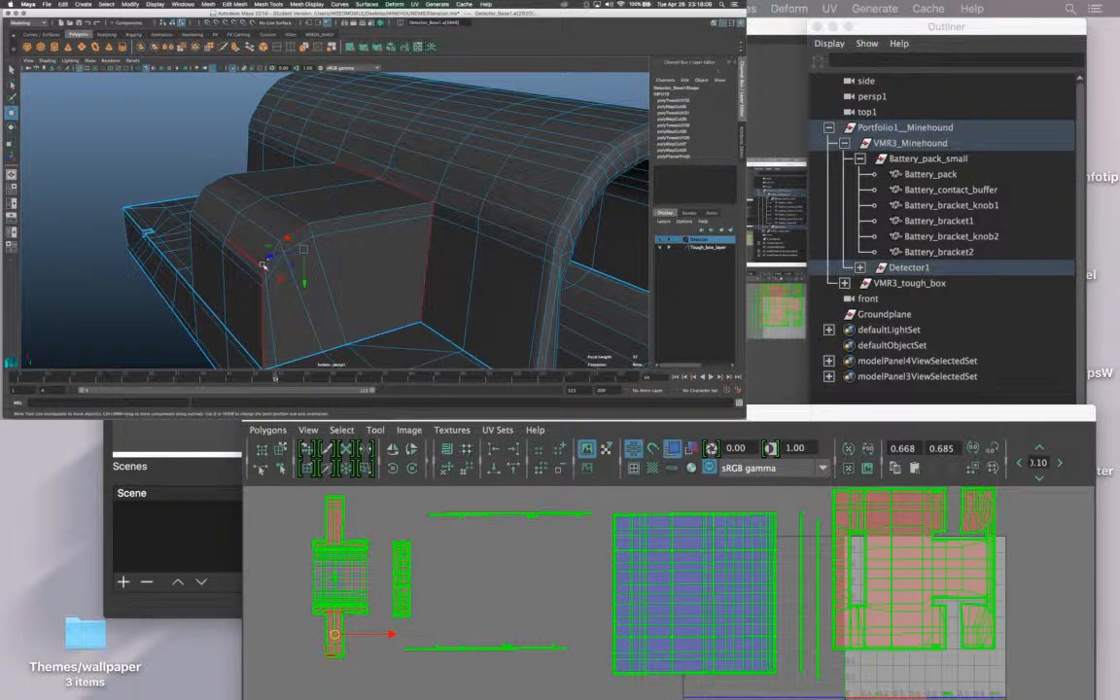
Select the remaining junction edges around the side blocks of the large housing and cut the UVs along them.
alt+drag(314, 253, 367, 239)
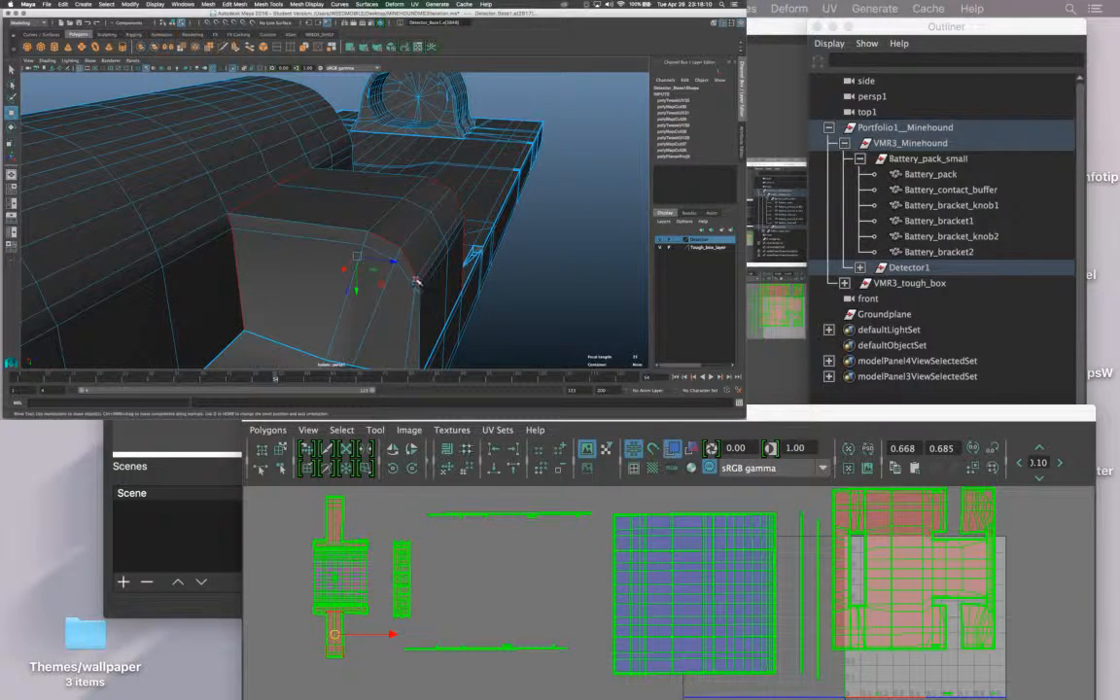
alt+drag(455, 305, 395, 157)
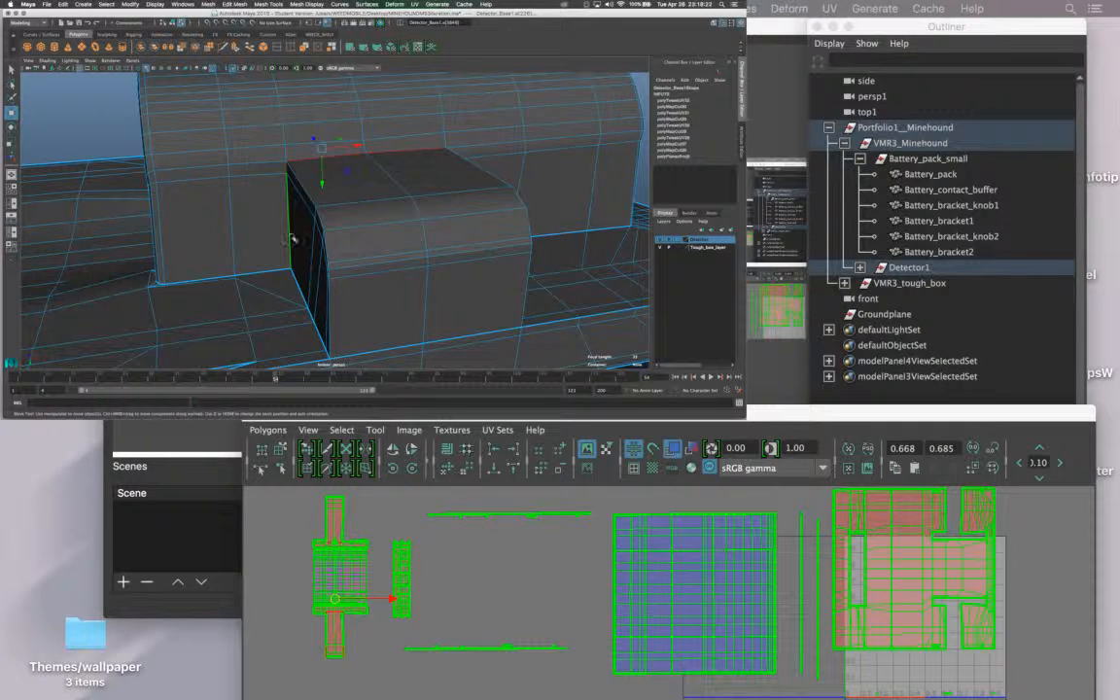
shift+click(302, 291)
scroll(357, 284, down, 3)
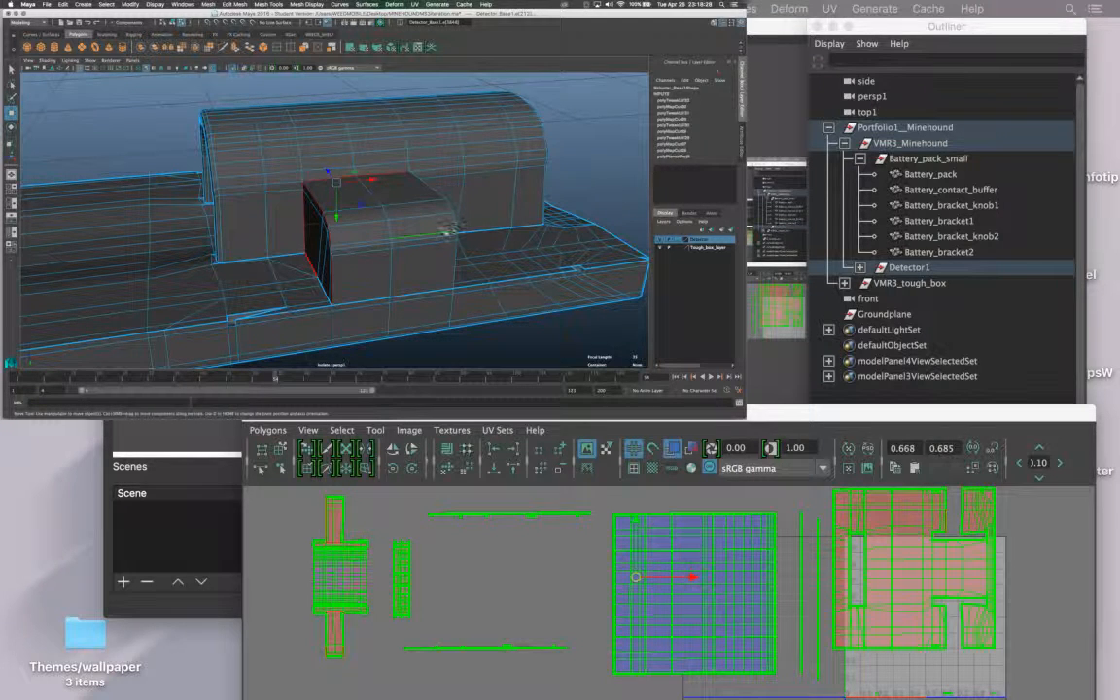
scroll(450, 252, up, 5)
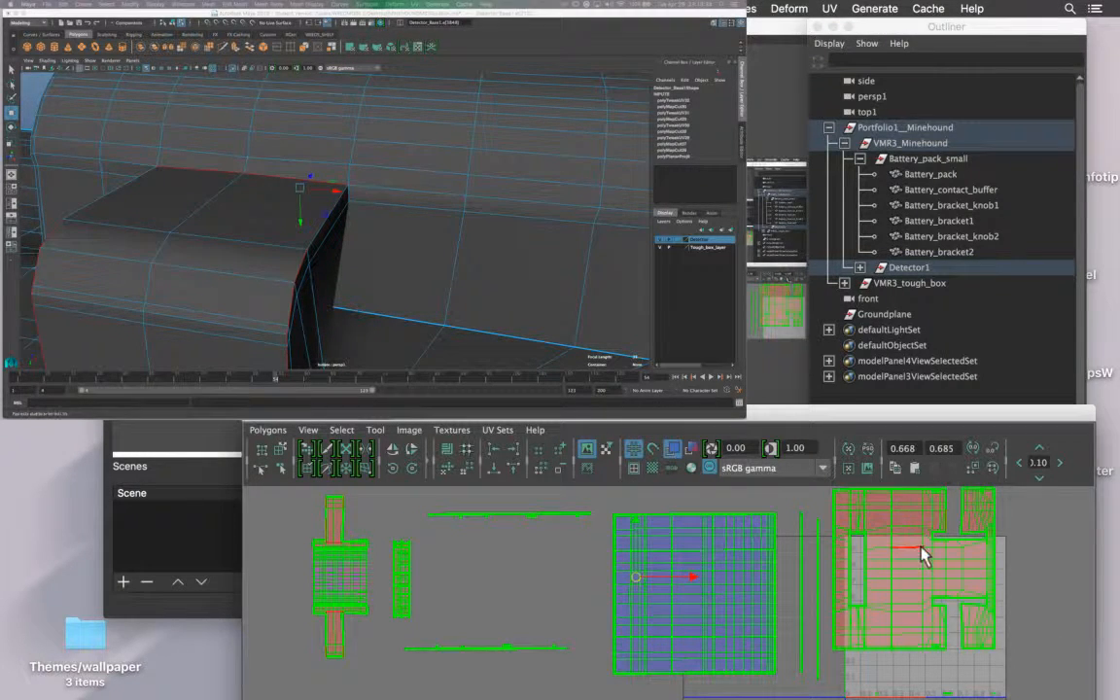
shift+right_drag(915, 548, 815, 552)
Select the large arched housing's UV shell and move it next to the slab's underside shell.
right_drag(353, 518, 284, 493)
click(355, 570)
click(353, 580)
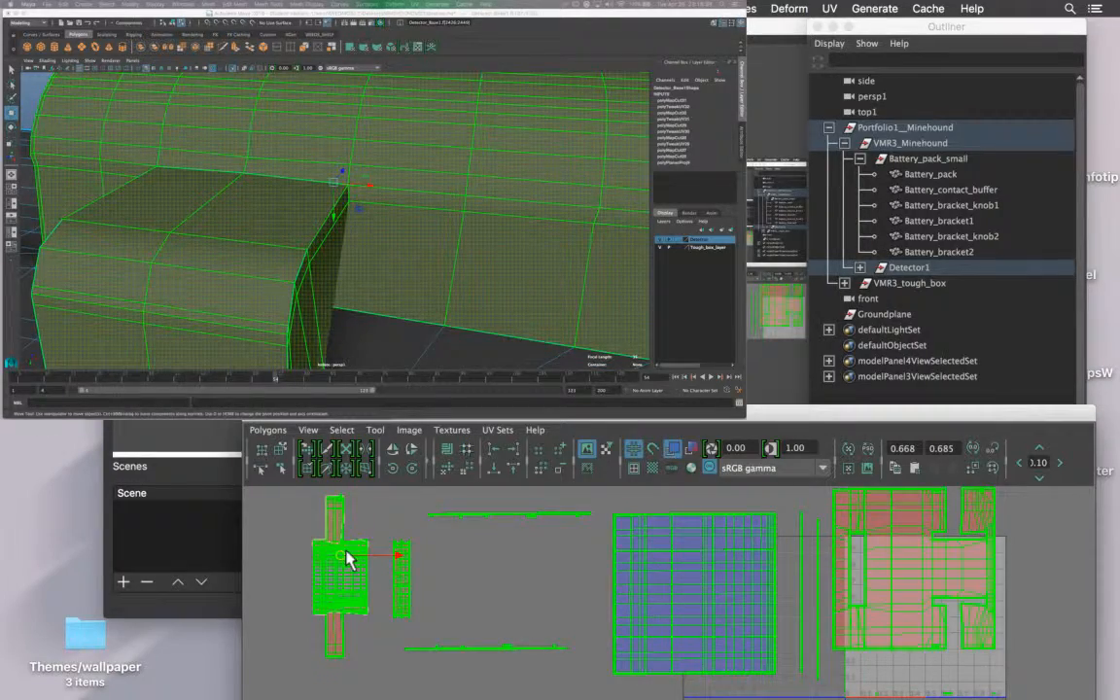
mouse_move(347, 559)
mouse_down()
mouse_move(499, 575)
mouse_move(554, 566)
mouse_up()
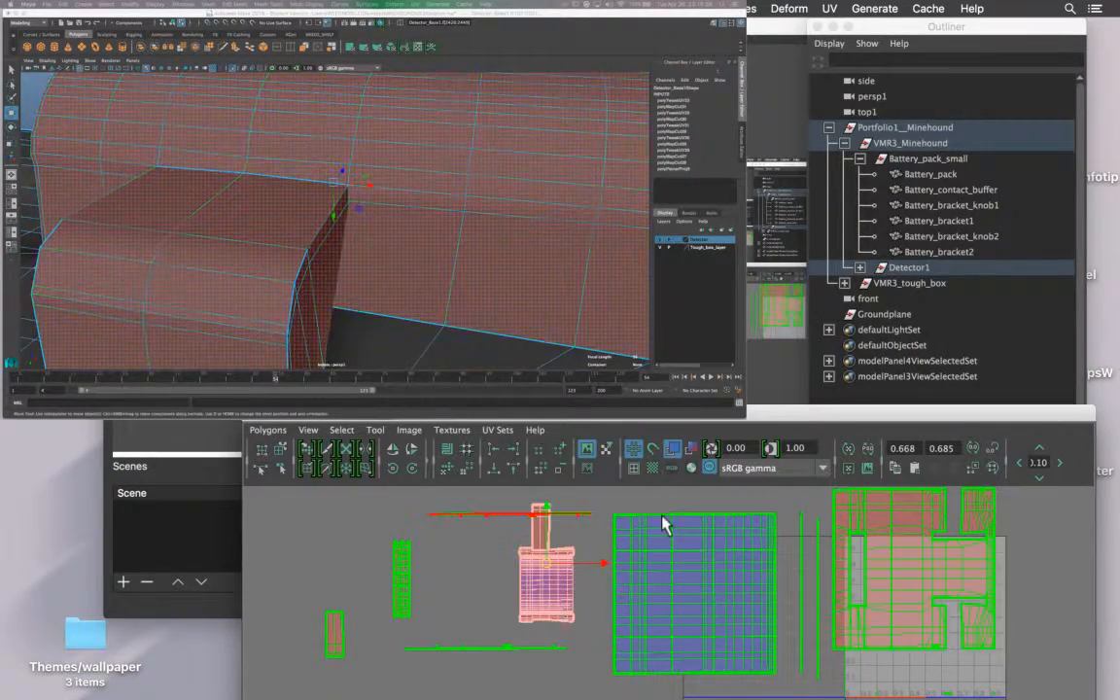
Select the missed vertical corner edge between the still-attached side block and the large housing, and cut its UVs.
alt+drag(321, 204, 348, 266)
right_drag(333, 205, 332, 183)
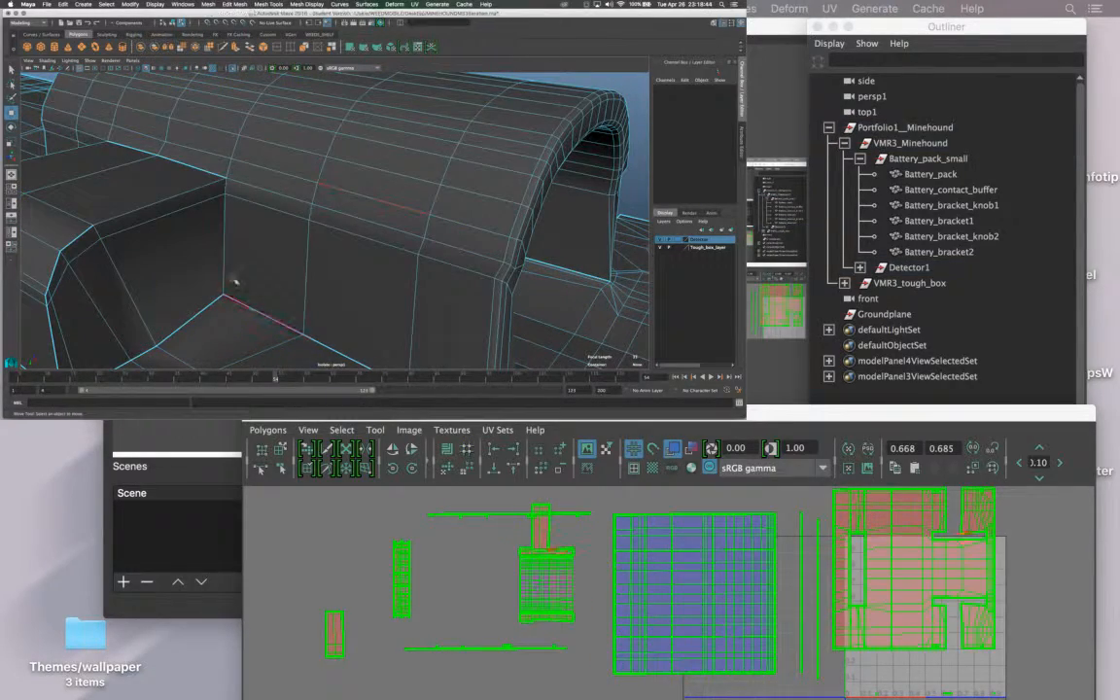
click(222, 209)
alt+drag(222, 209, 312, 259)
shift+right_drag(805, 594, 711, 595)
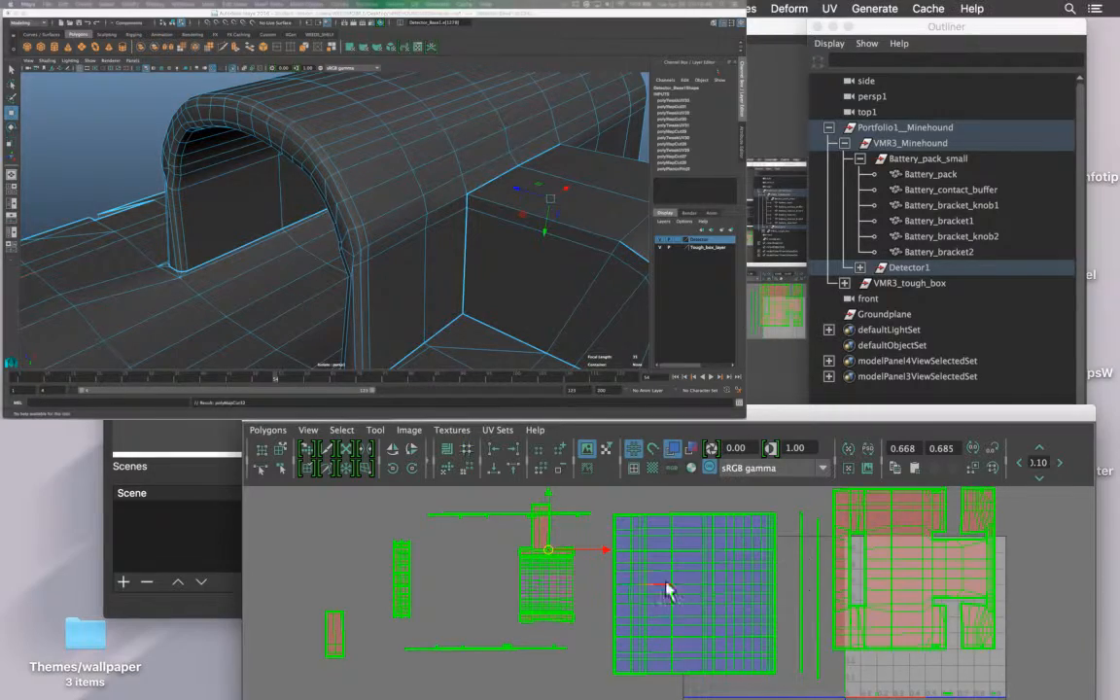
Select the freed side block's shell and move it away from the large housing's shell into empty UV space.
right_drag(708, 516, 646, 494)
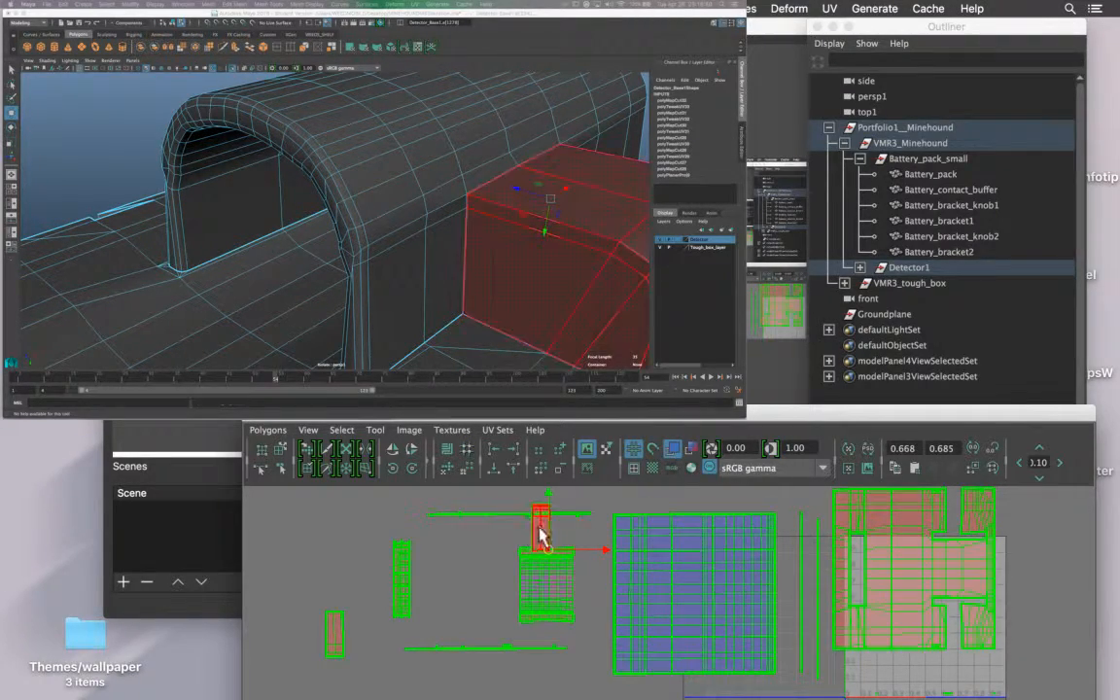
click(542, 532)
drag(541, 528, 467, 567)
Select the large arched housing's shell and apply a spherical UV mapping to its faces.
scroll(233, 252, down, 3)
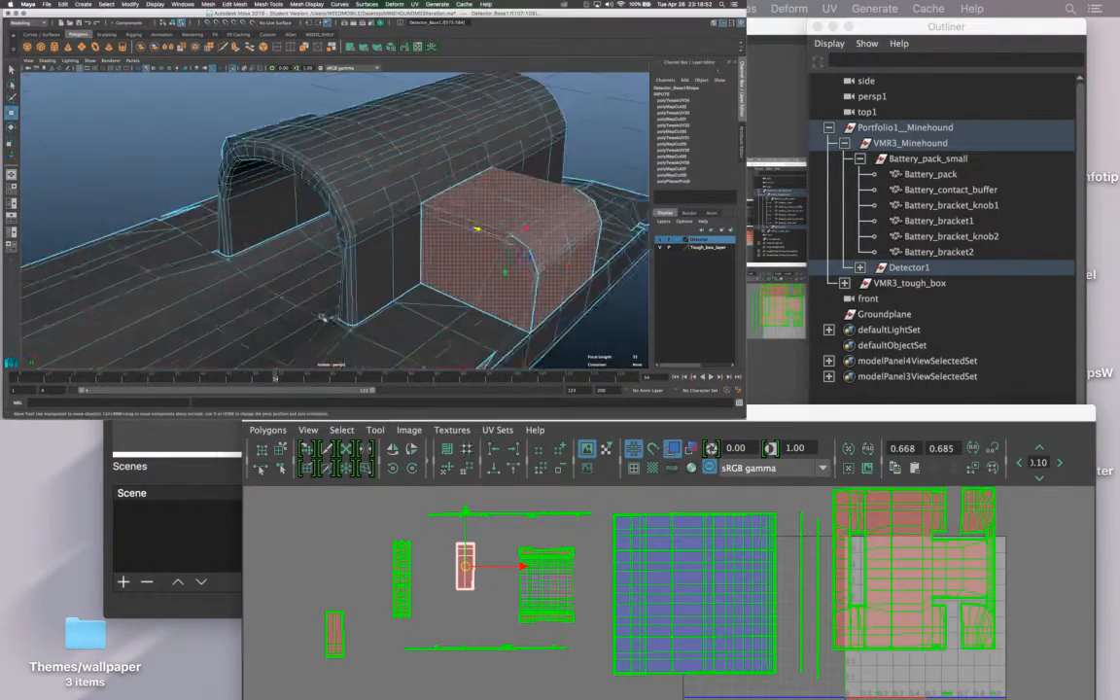
alt+drag(233, 253, 314, 200)
click(315, 200)
shift+right_click(314, 200)
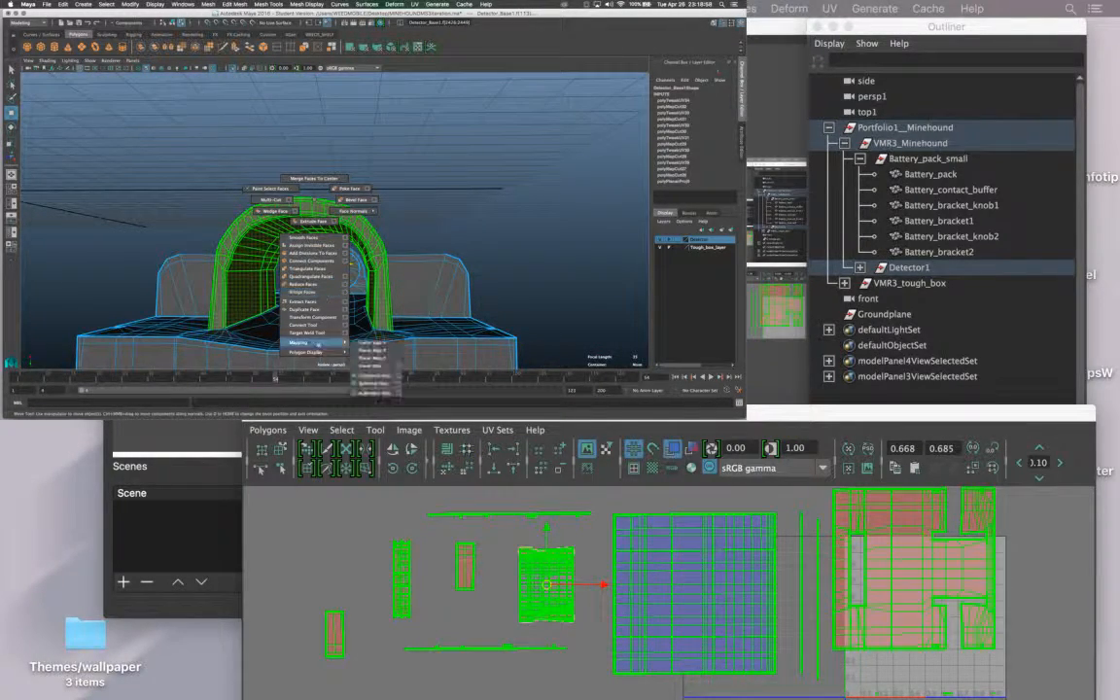
mouse_move(322, 342)
click(383, 382)
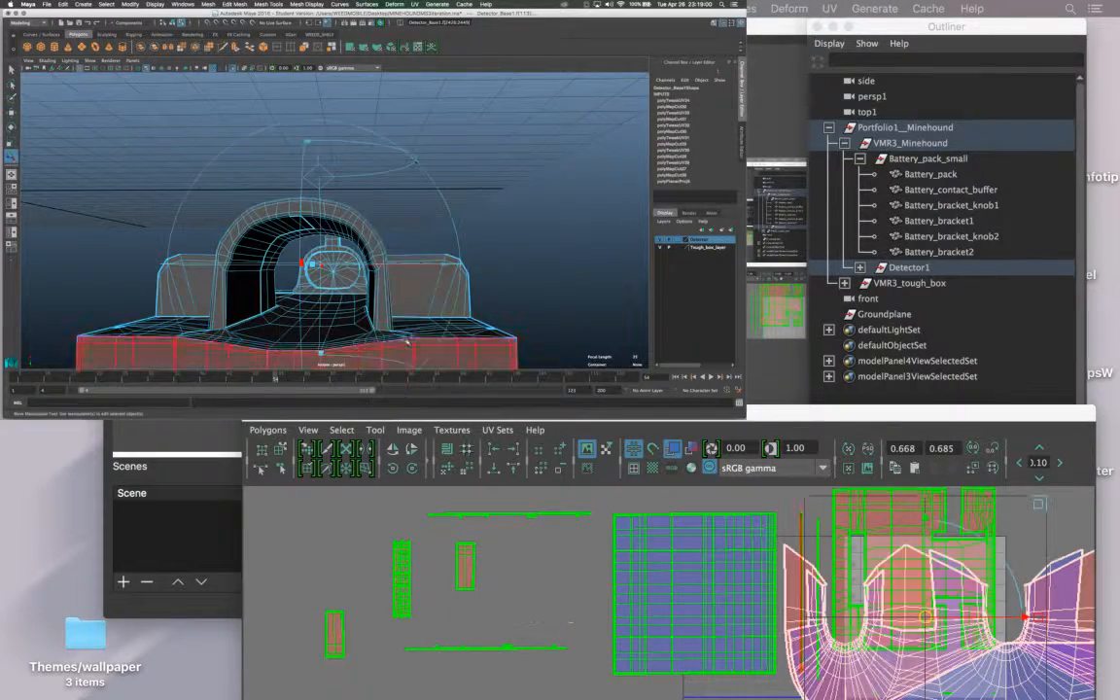
Try a cylindrical UV mapping on the large arched housing's faces.
alt+drag(481, 271, 292, 283)
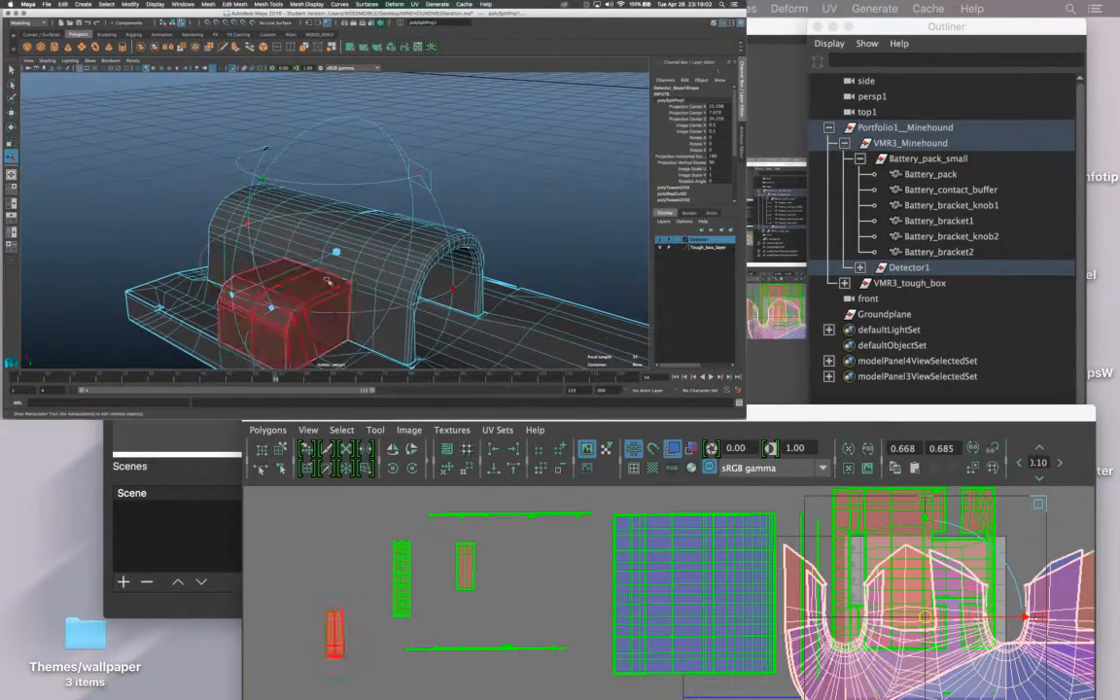
click(257, 221)
shift+right_click(257, 221)
mouse_move(275, 362)
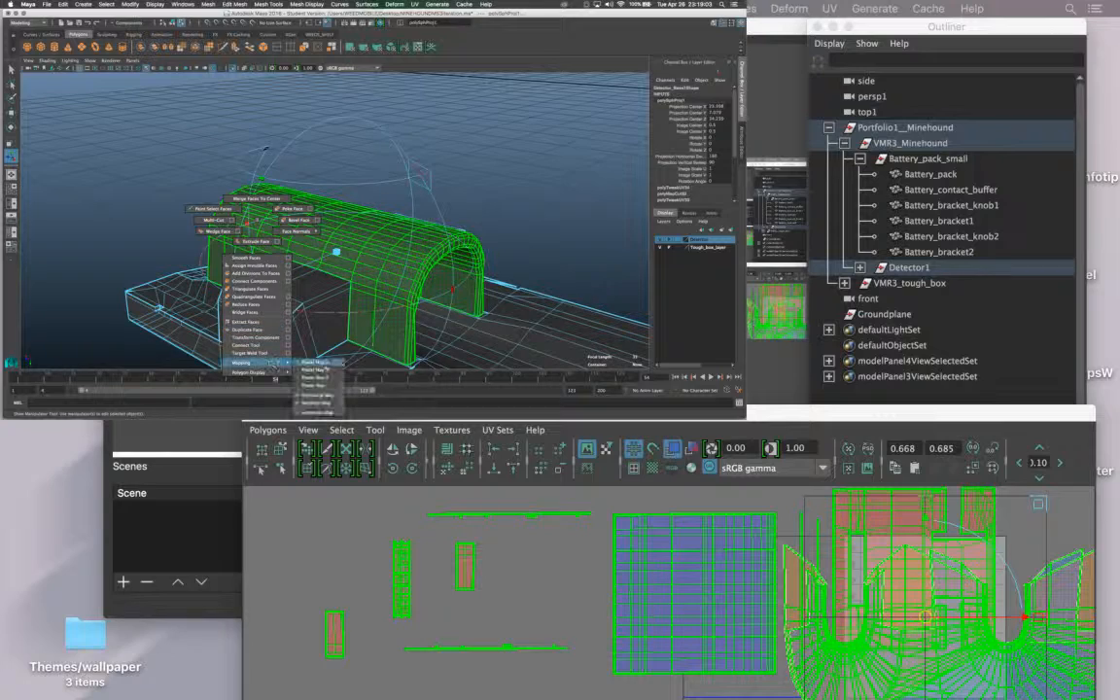
click(328, 397)
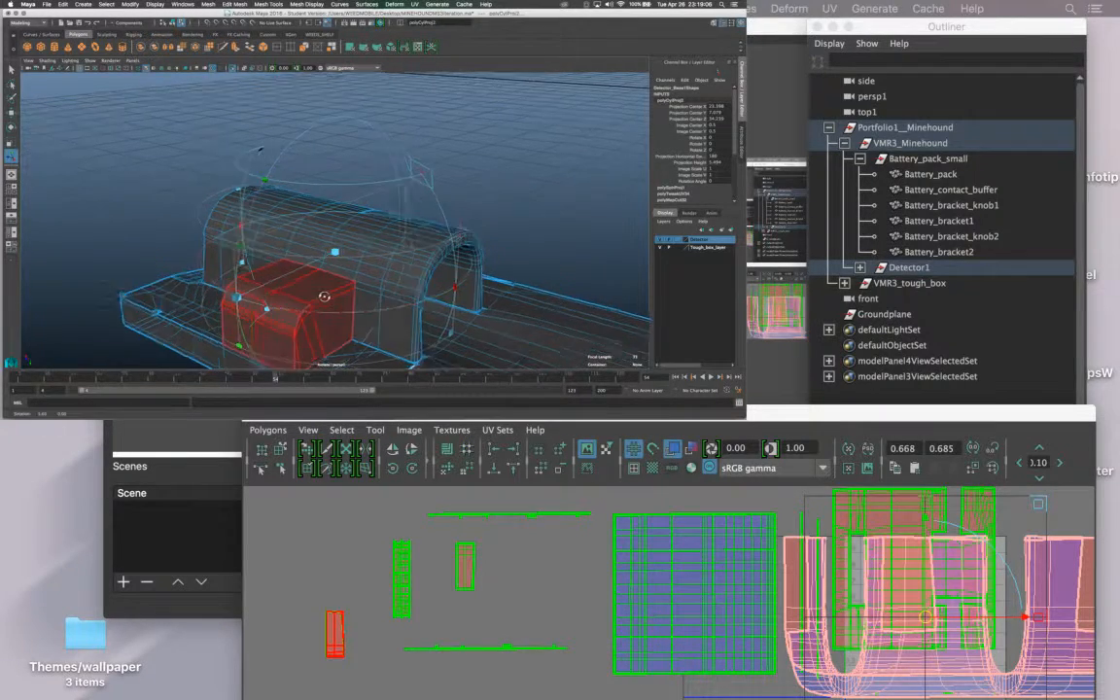
alt+drag(311, 292, 341, 292)
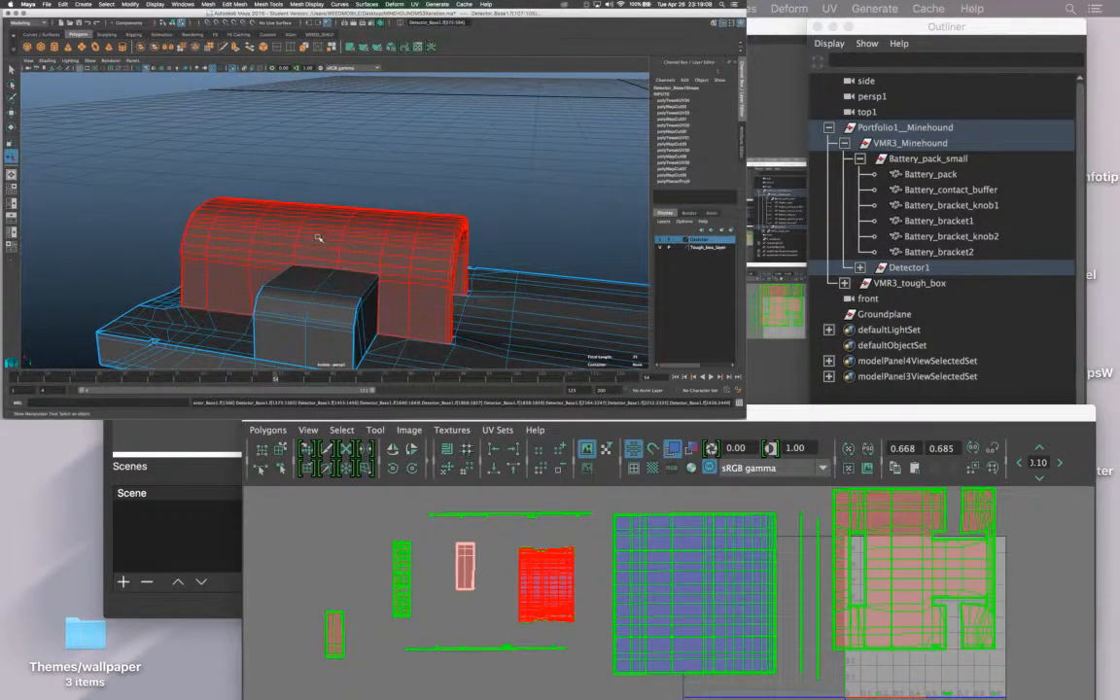
Apply a cylindrical UV mapping to the large arched housing's faces and set the projection's Z rotation to -90.
click(263, 215)
shift+right_click(263, 216)
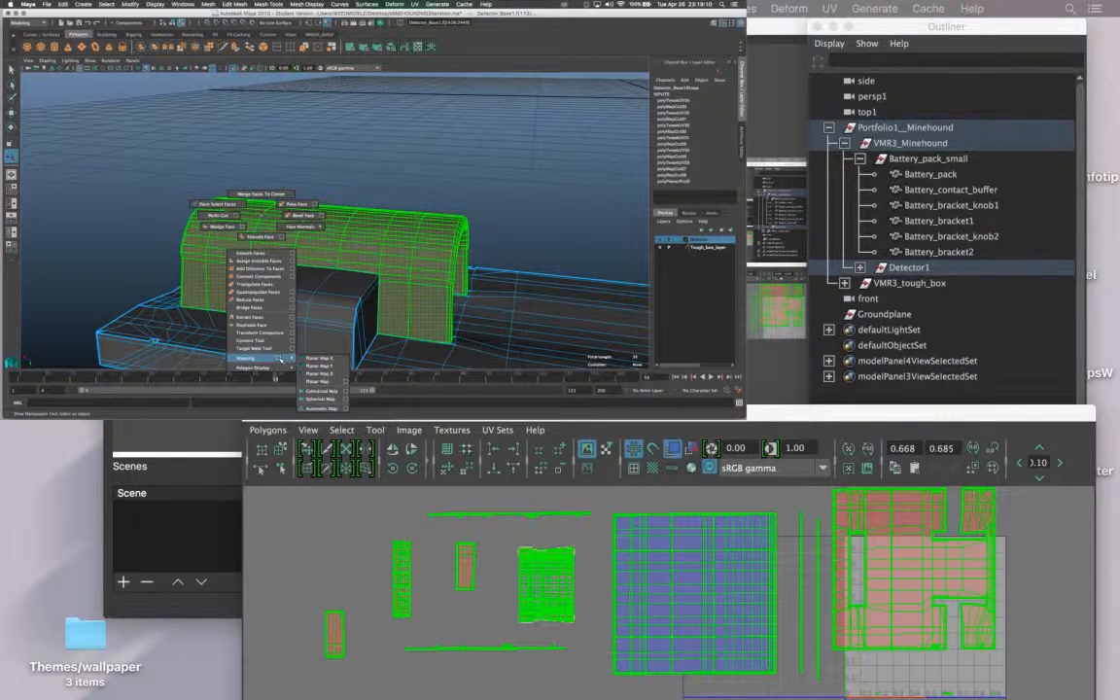
mouse_move(273, 362)
click(324, 392)
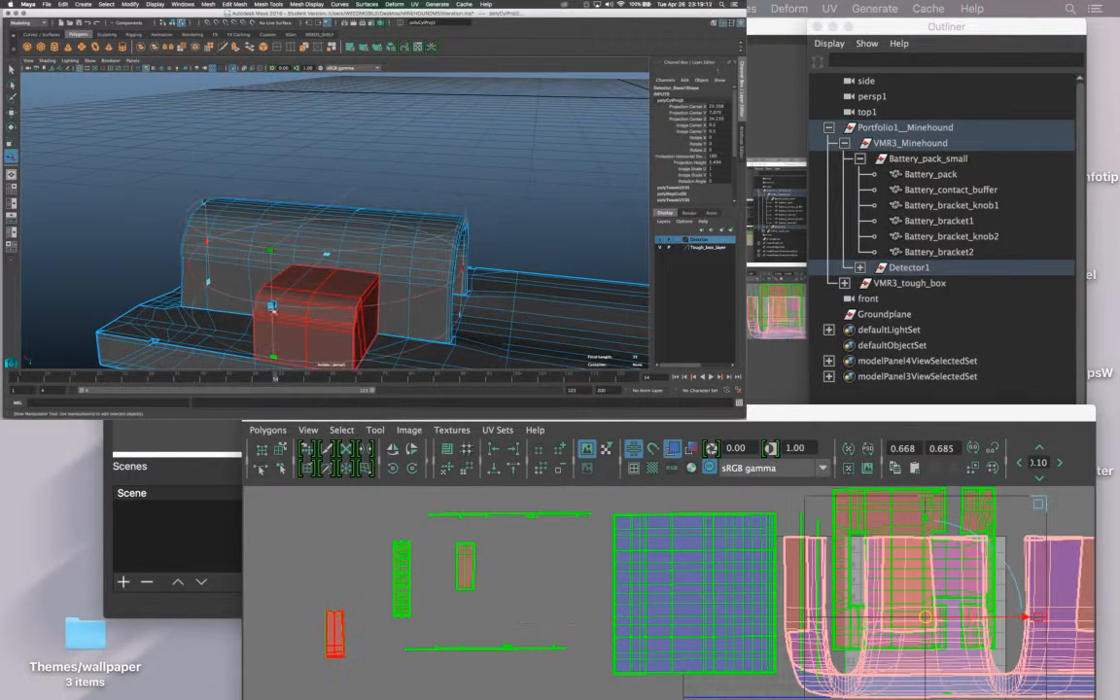
alt+drag(271, 307, 307, 220)
scroll(313, 236, up, 5)
scroll(307, 220, up, 3)
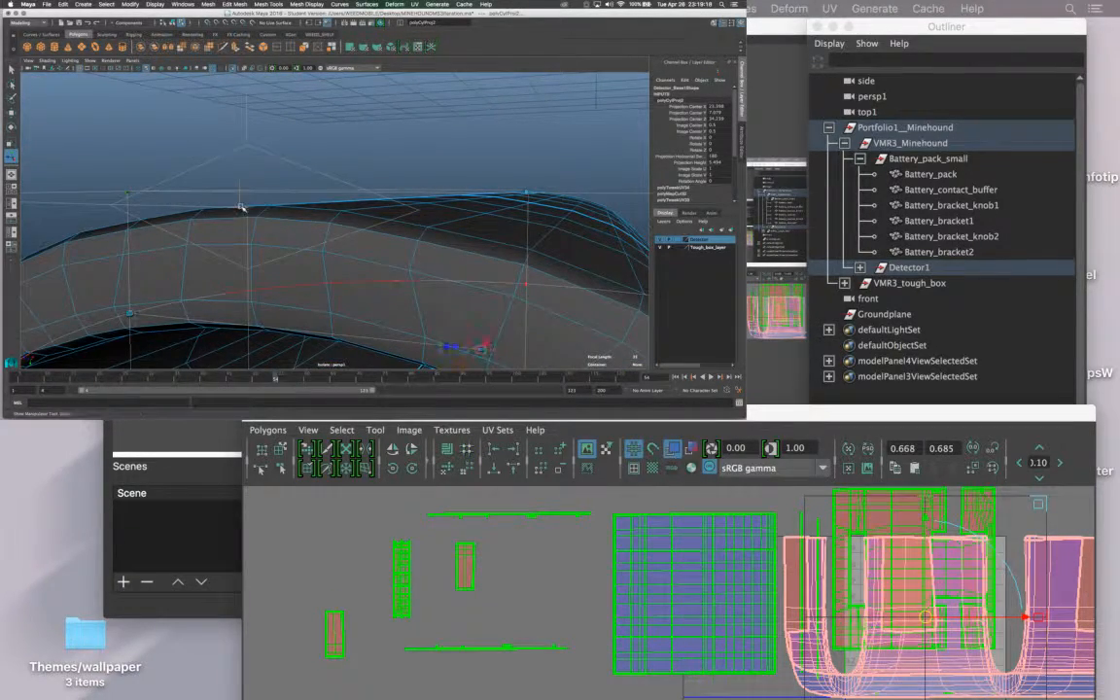
alt+drag(241, 207, 348, 282)
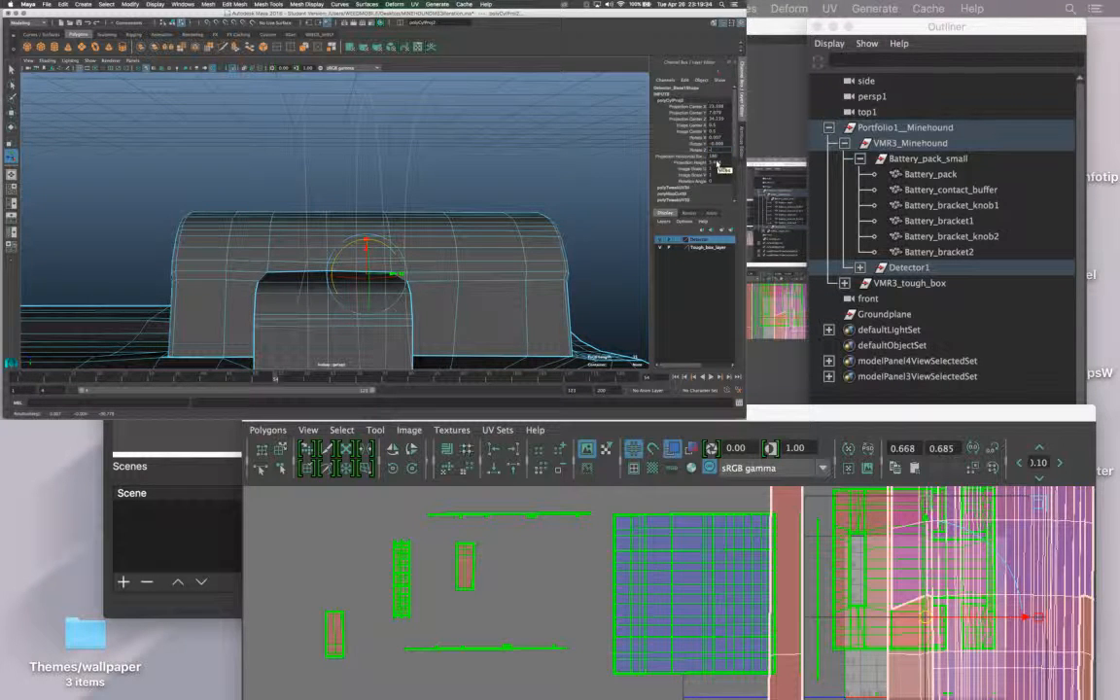
key(Return)
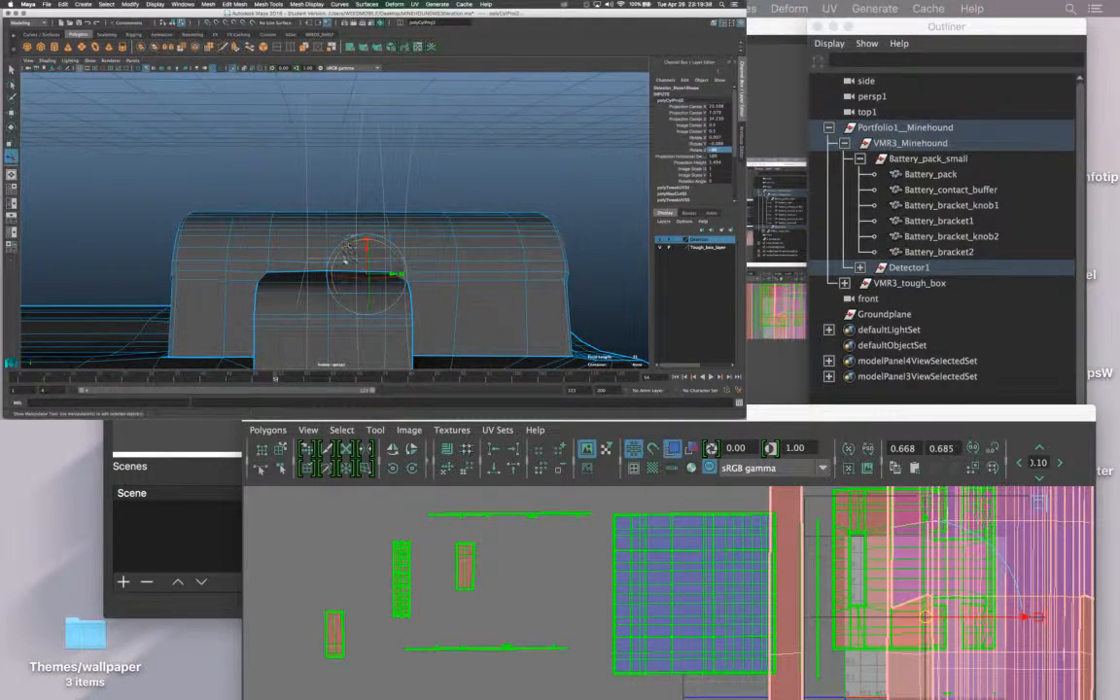
Widen the cylindrical projection's horizontal sweep around the housing to about 300 degrees.
alt+drag(337, 255, 327, 297)
alt+drag(312, 347, 384, 284)
click(297, 196)
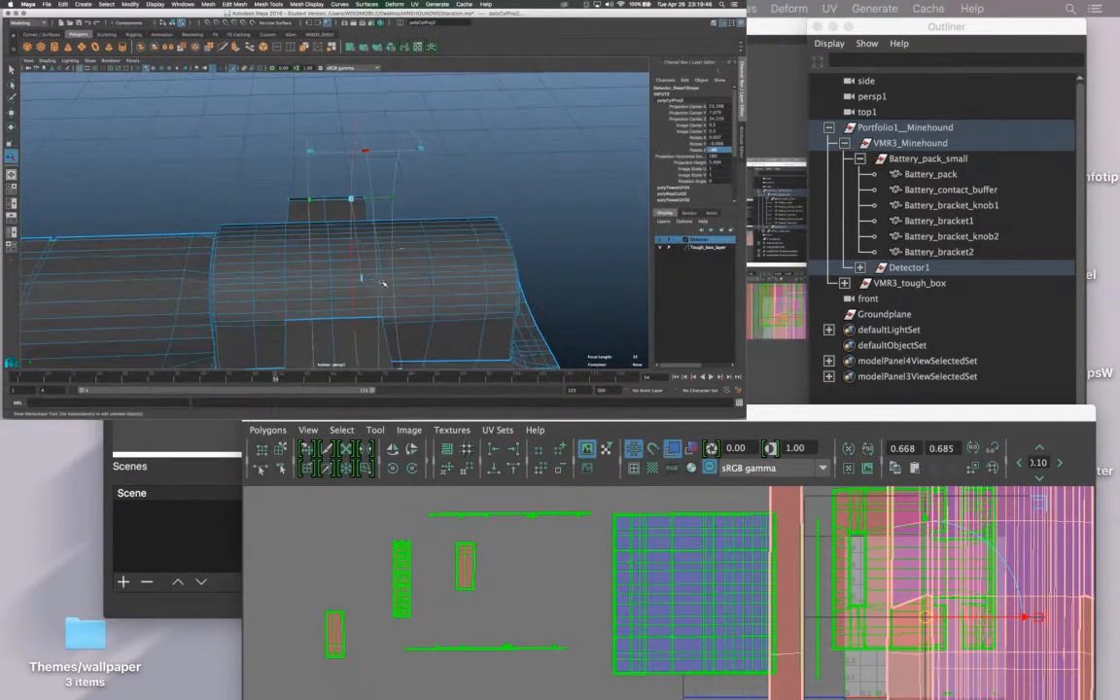
drag(421, 150, 555, 242)
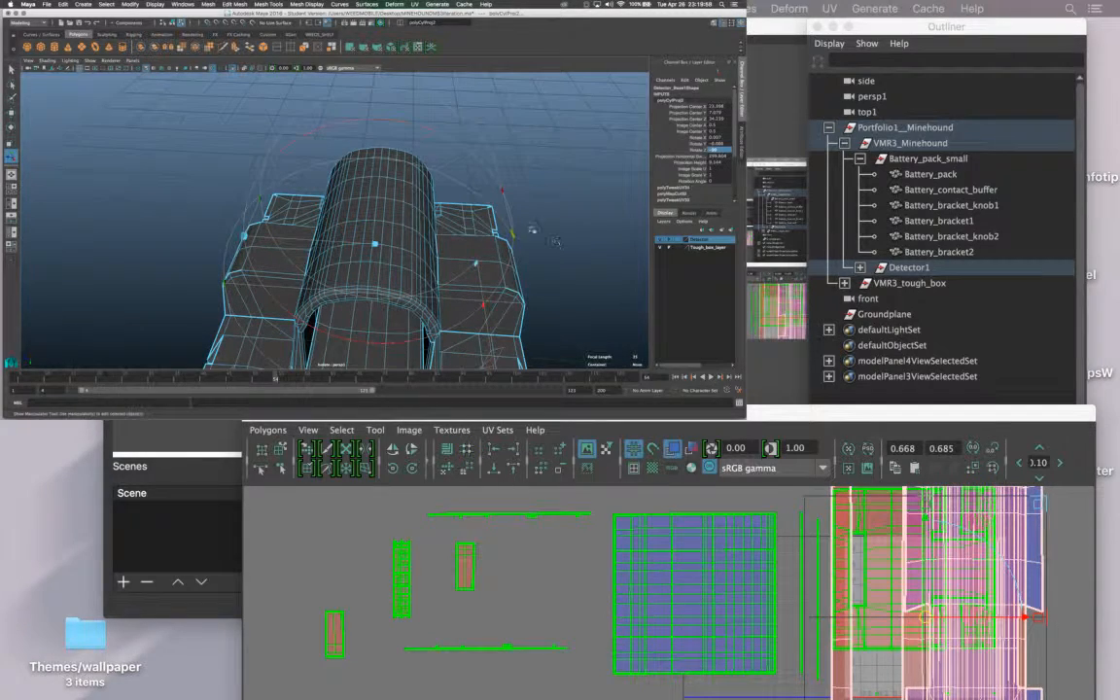
Try reapplying a cylindrical UV mapping to the arched housing, and undo it to restore the adjusted projection.
key(q)
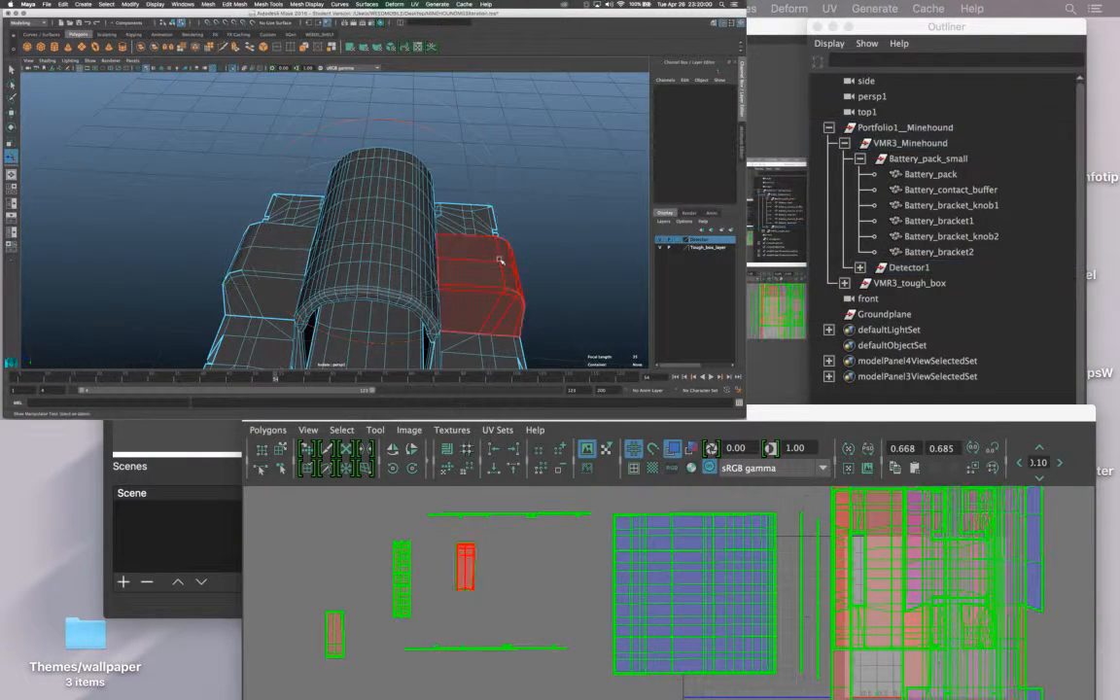
click(359, 299)
shift+right_click(380, 205)
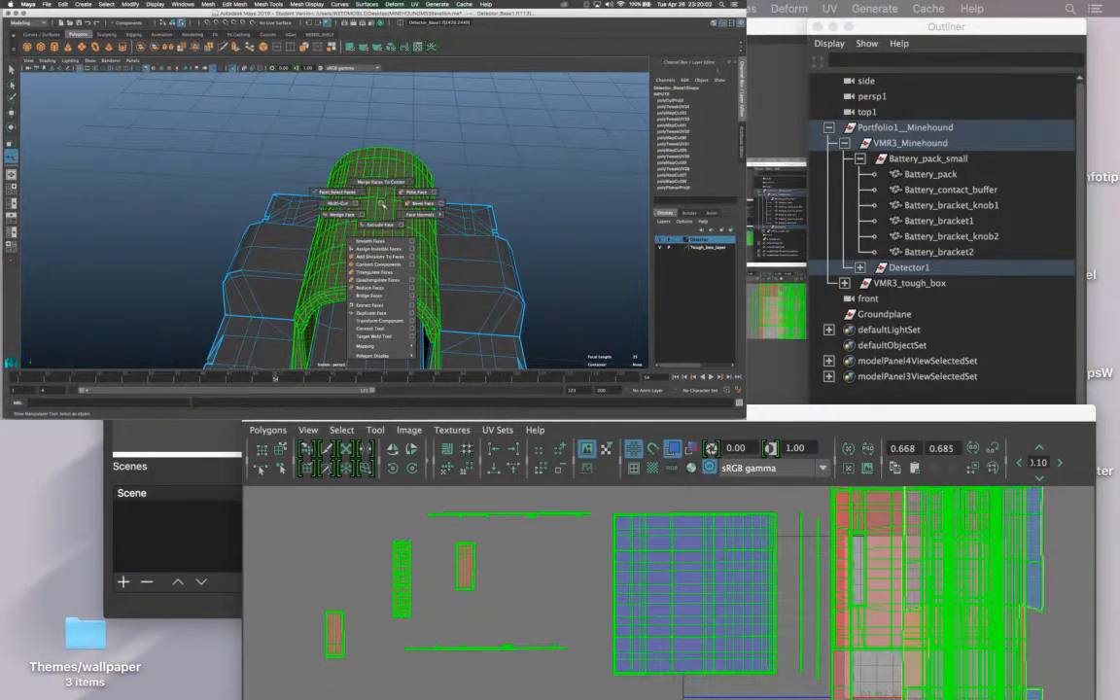
mouse_move(390, 345)
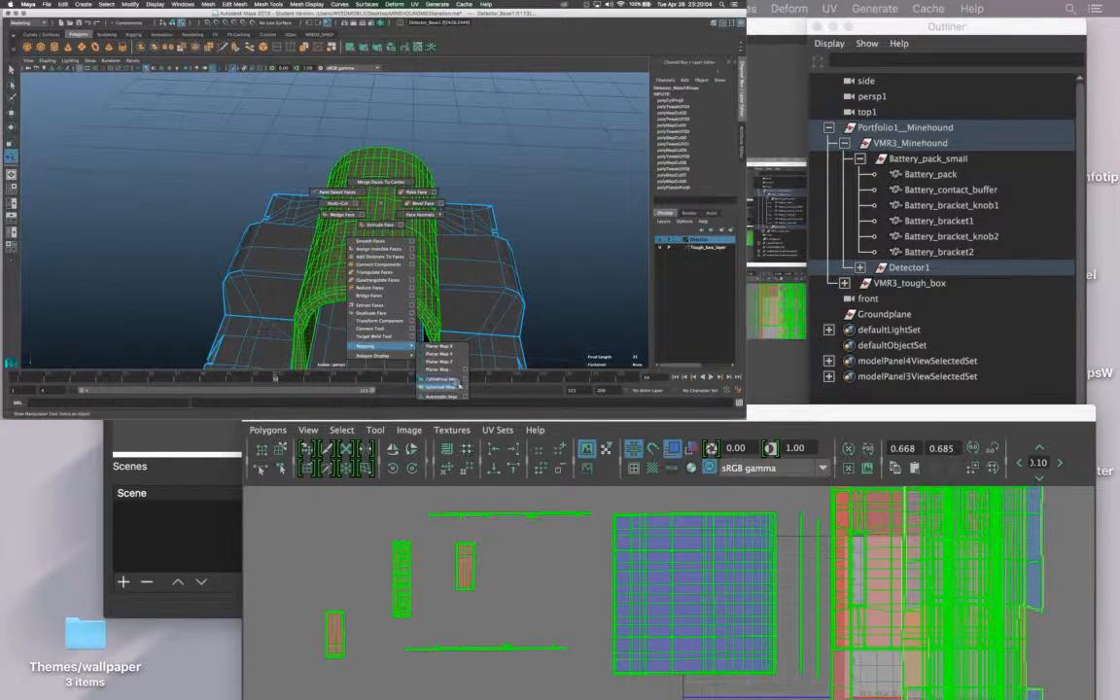
click(443, 379)
alt+drag(465, 347, 508, 272)
alt+drag(374, 255, 500, 267)
key(super+z)
key(super+z)
key(super+z)
Stretch the cylindrical projection along the housing to a height of about 18.5.
drag(397, 276, 499, 280)
alt+drag(499, 280, 233, 285)
click(309, 251)
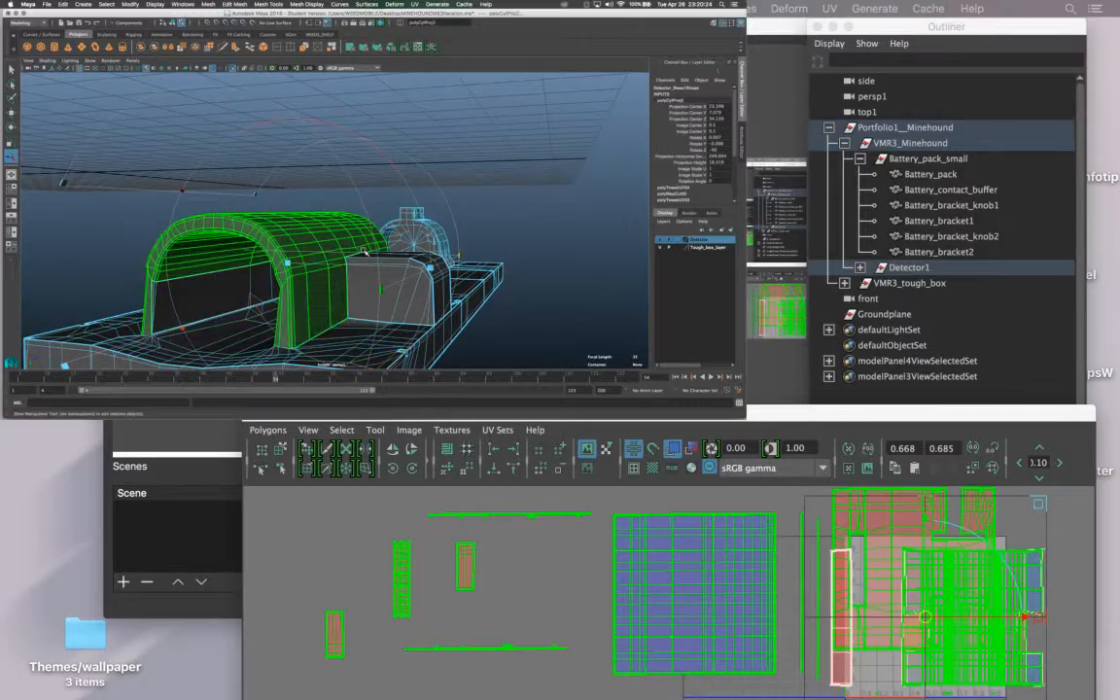
alt+drag(309, 251, 342, 251)
click(122, 272)
alt+right_drag(123, 272, 199, 243)
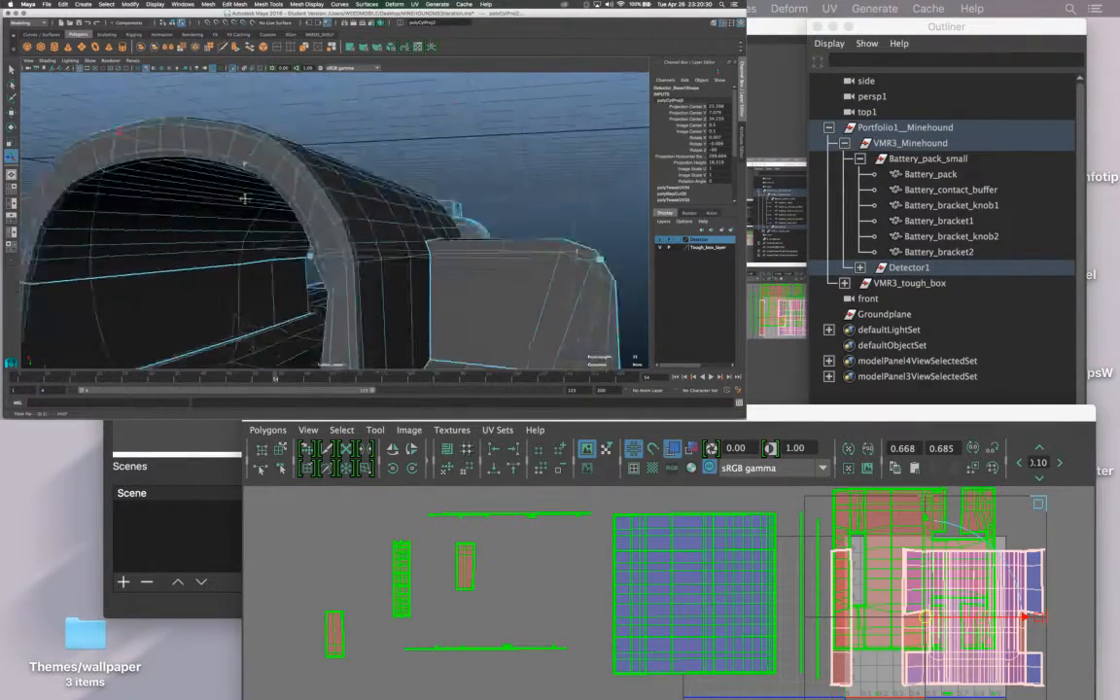
alt+drag(200, 243, 288, 235)
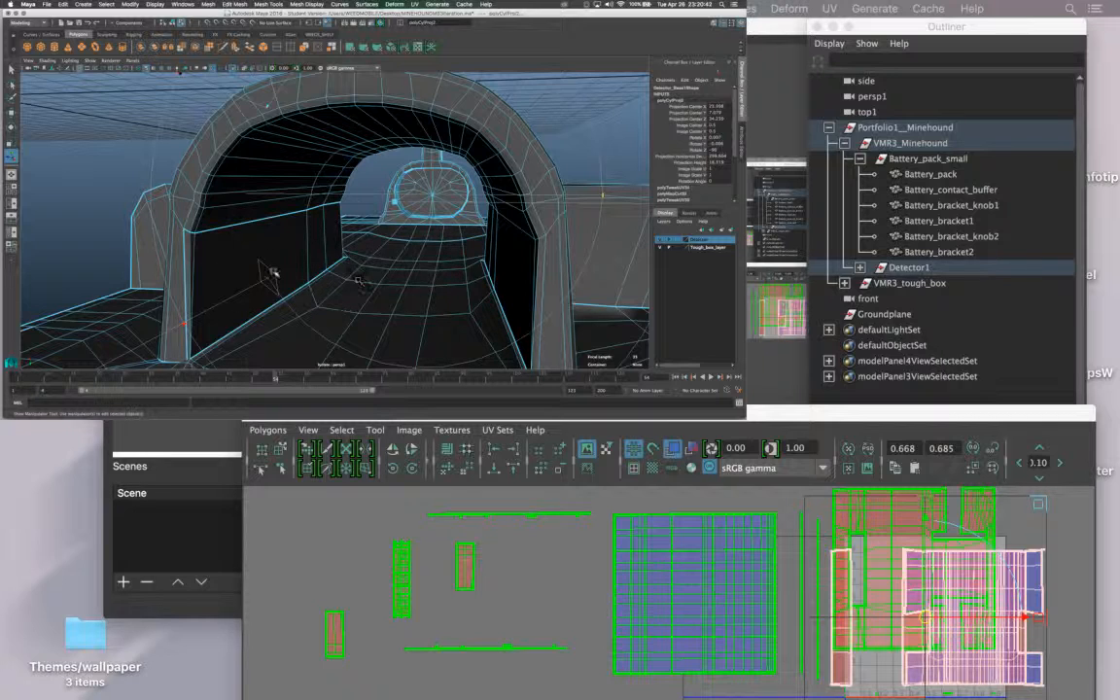
alt+drag(340, 240, 204, 263)
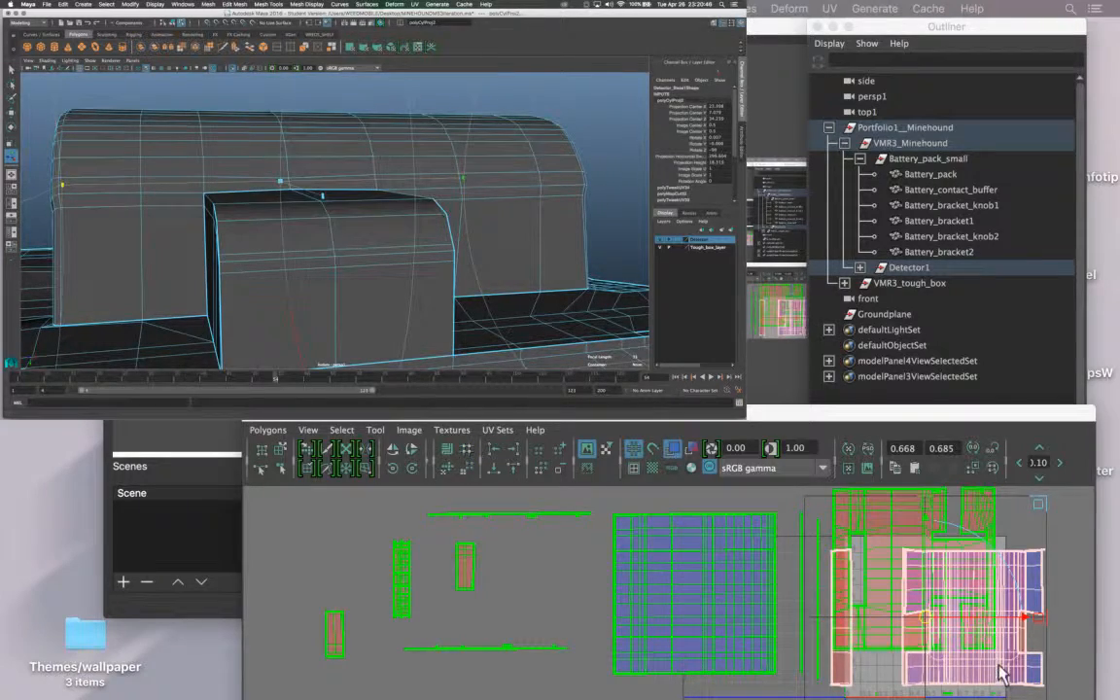
Select the remapped housing's UV shell and move it away from the slab's shells into empty UV space.
click(743, 594)
right_drag(826, 515, 832, 548)
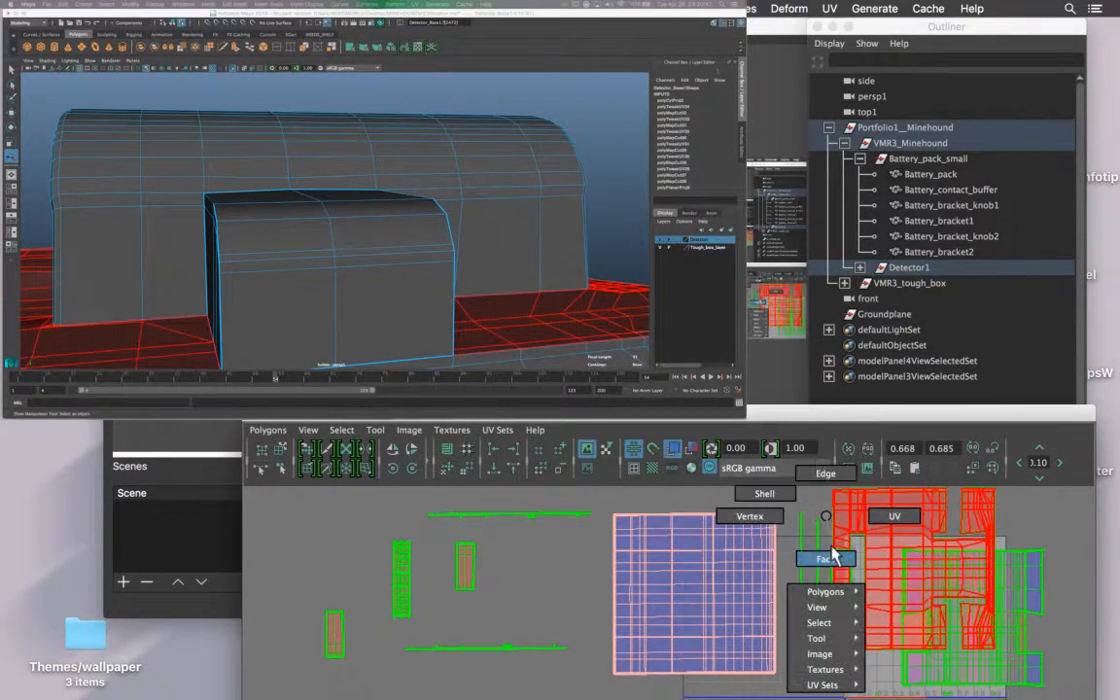
right_drag(790, 503, 784, 498)
click(1011, 618)
alt+right_drag(1045, 578, 878, 607)
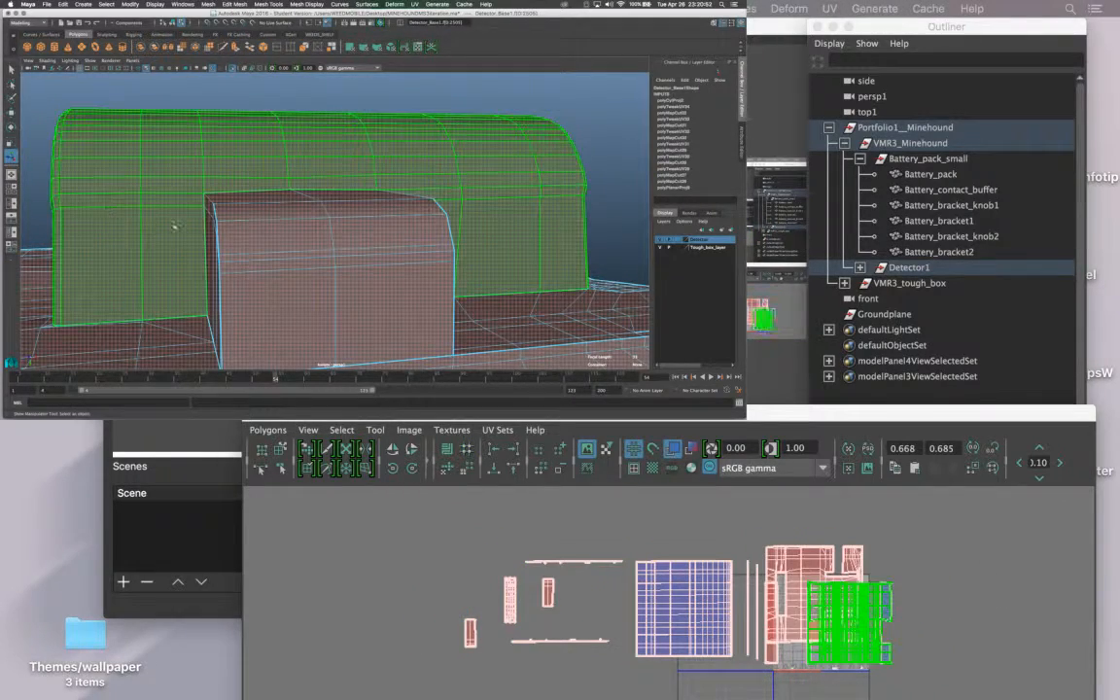
click(970, 532)
click(883, 610)
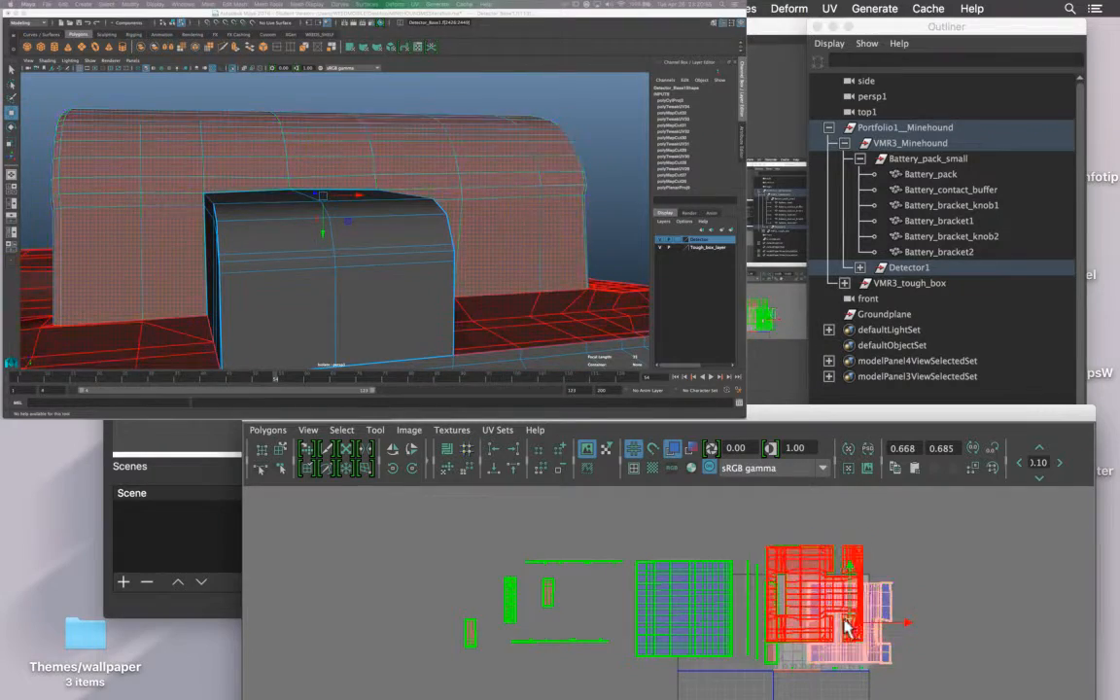
drag(845, 608, 1012, 632)
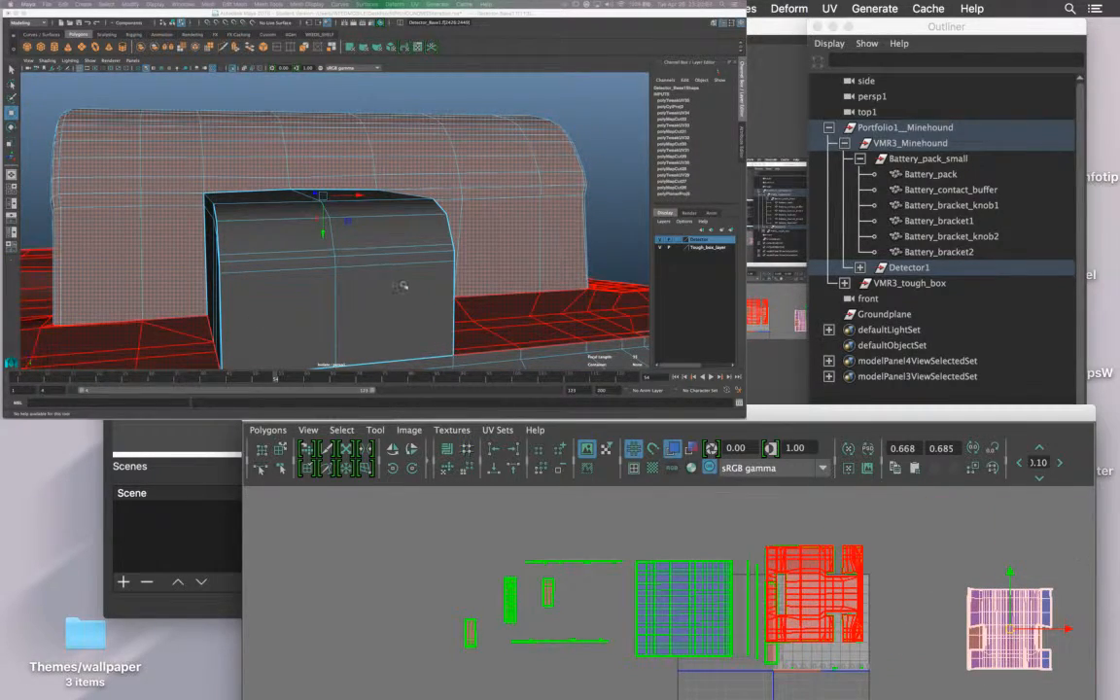
Select the border edges between the detached inner side wall and the arched housing, and move and sew their UVs.
alt+drag(400, 286, 491, 277)
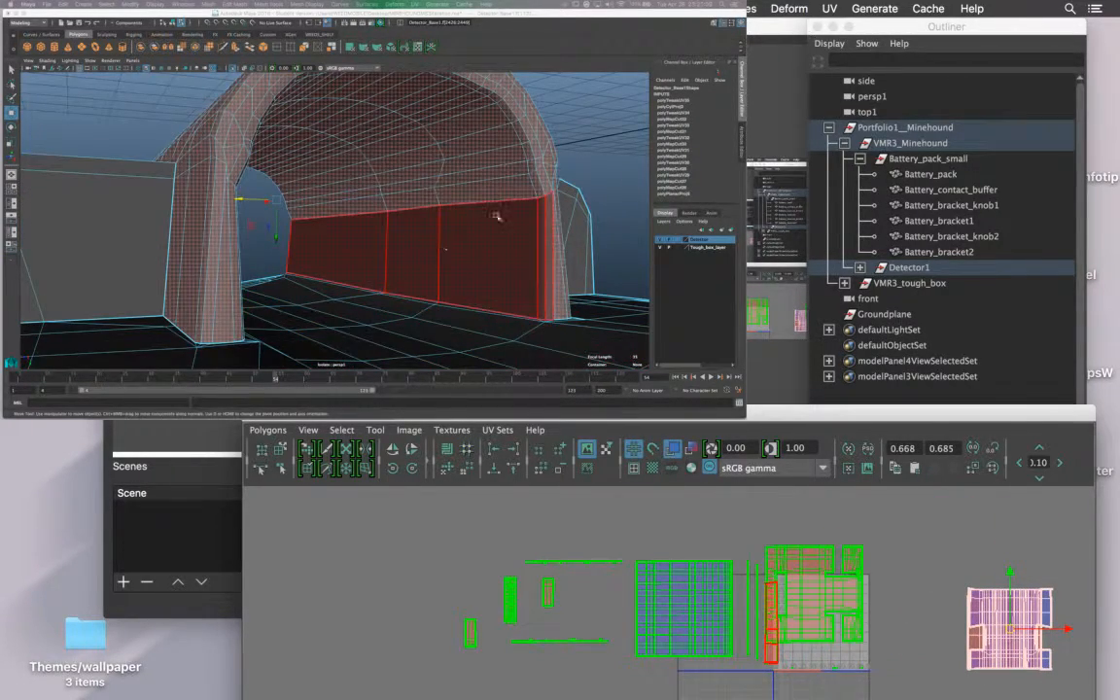
alt+drag(495, 215, 473, 218)
click(433, 258)
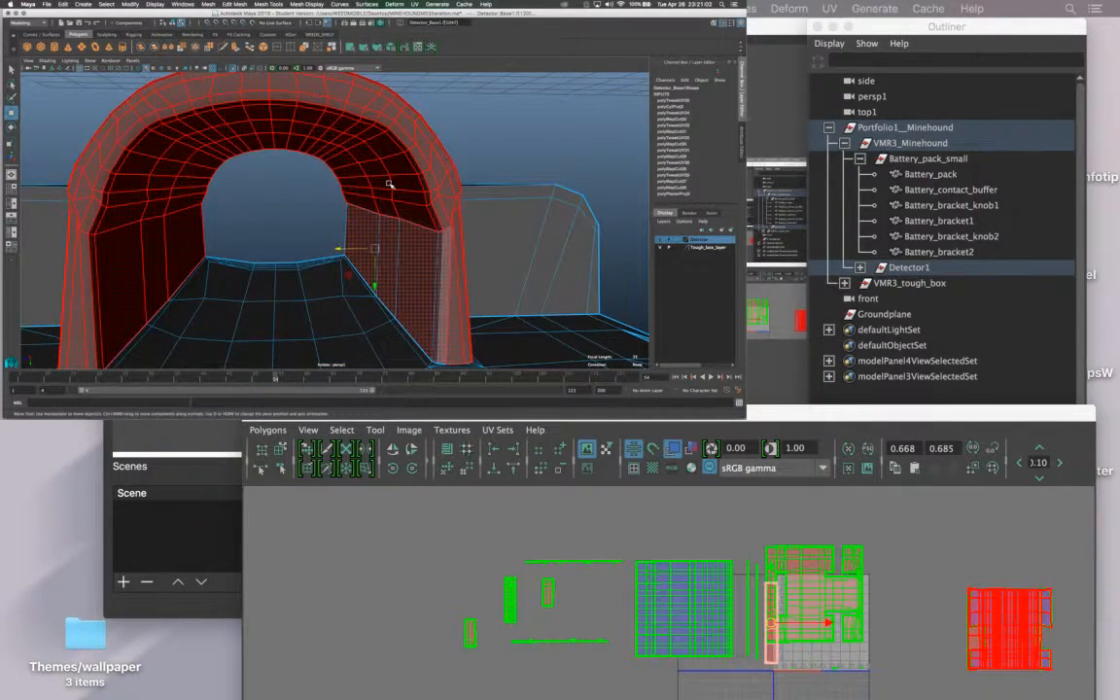
click(389, 184)
right_click(389, 205)
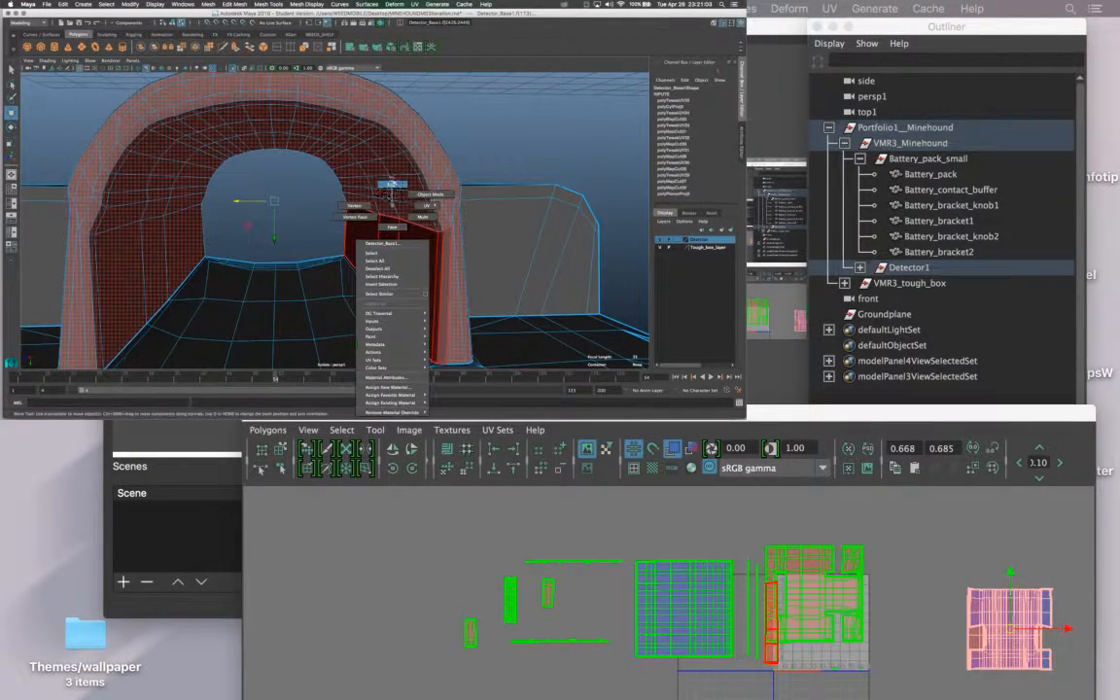
click(391, 184)
click(445, 228)
alt+drag(350, 258, 549, 250)
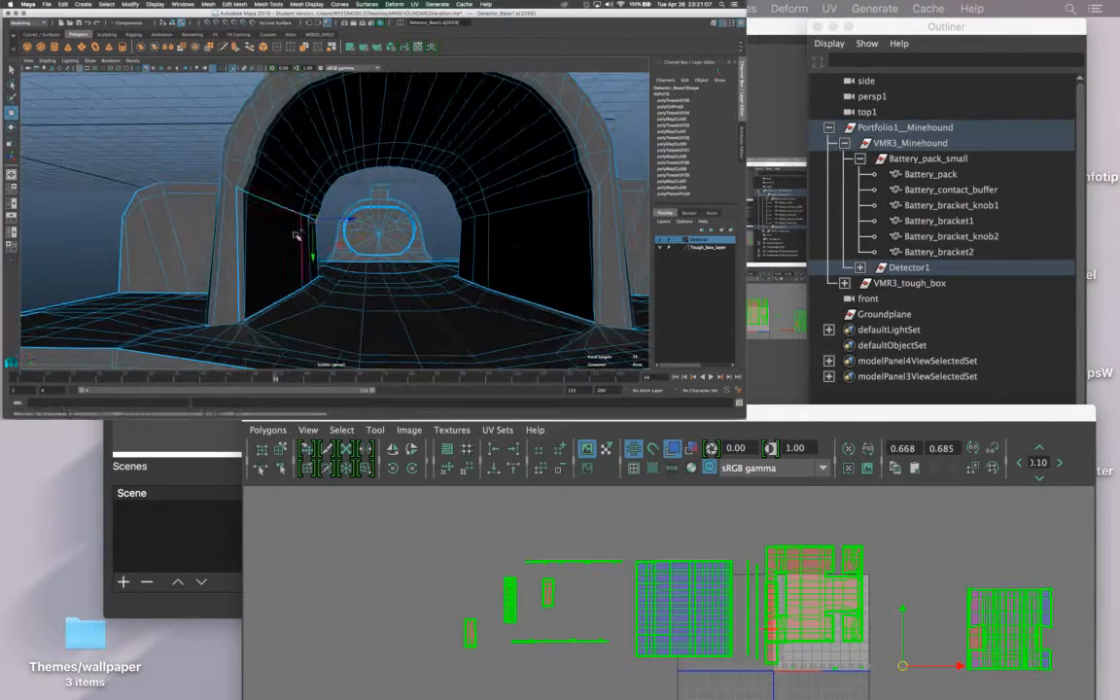
shift+double_click(243, 190)
alt+drag(205, 195, 195, 236)
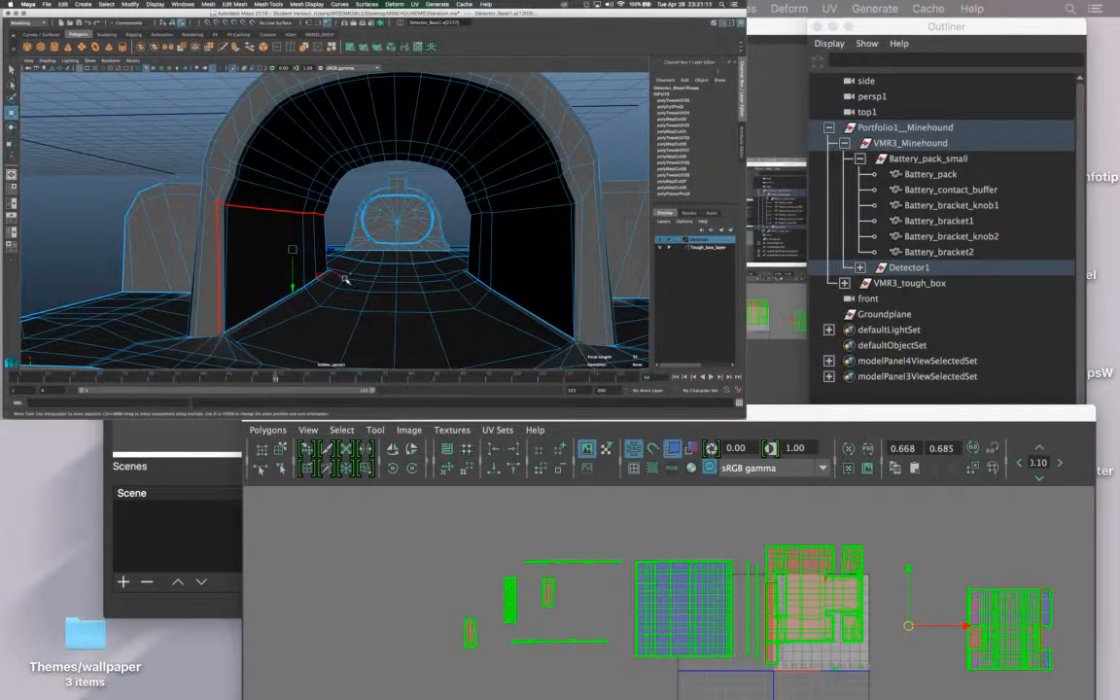
alt+drag(435, 193, 459, 194)
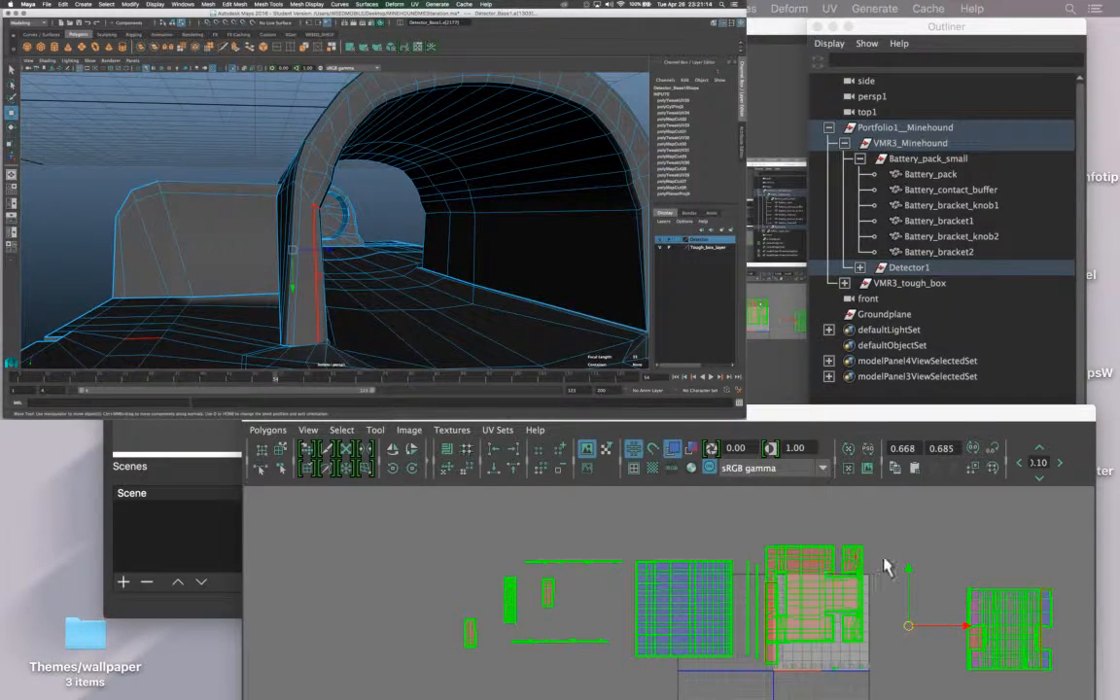
shift+right_drag(883, 557, 887, 535)
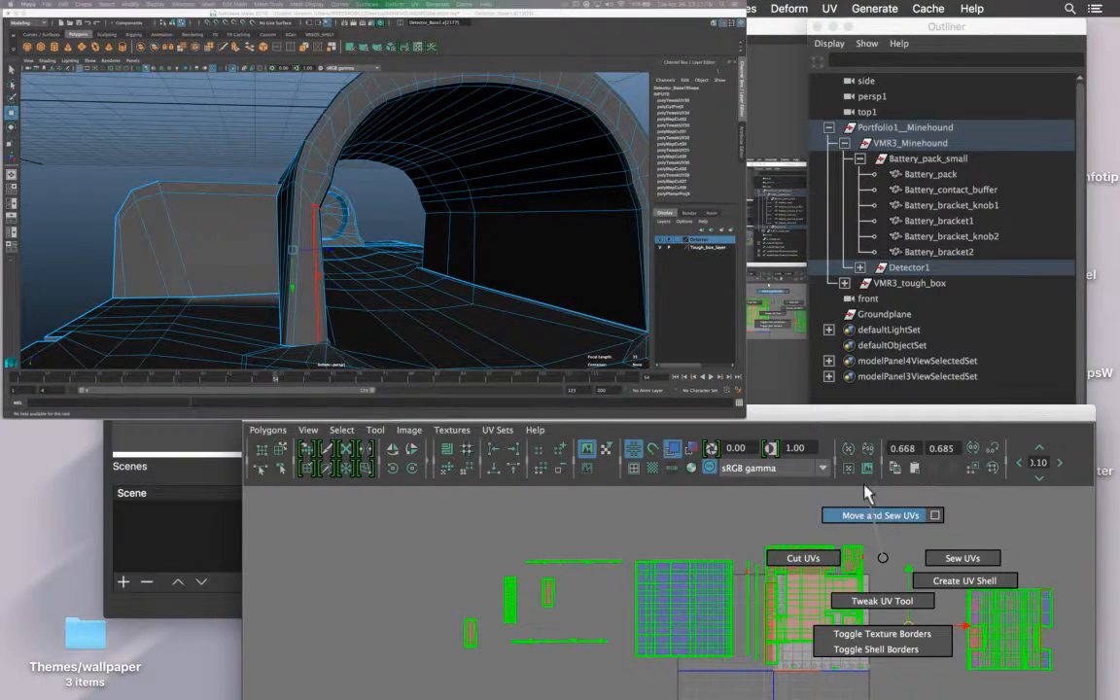
shift+right_drag(865, 494, 862, 491)
Select the remaining split vertical edges beside the housing's front pillar, and move and sew their UVs.
alt+drag(418, 263, 221, 275)
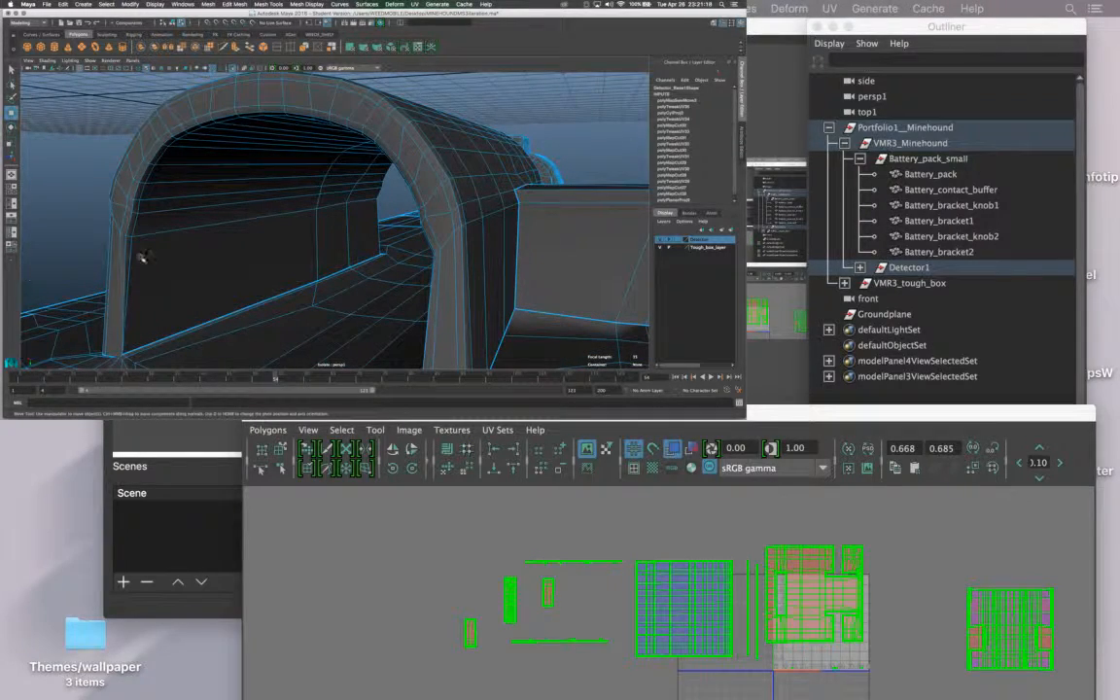
alt+drag(255, 233, 110, 228)
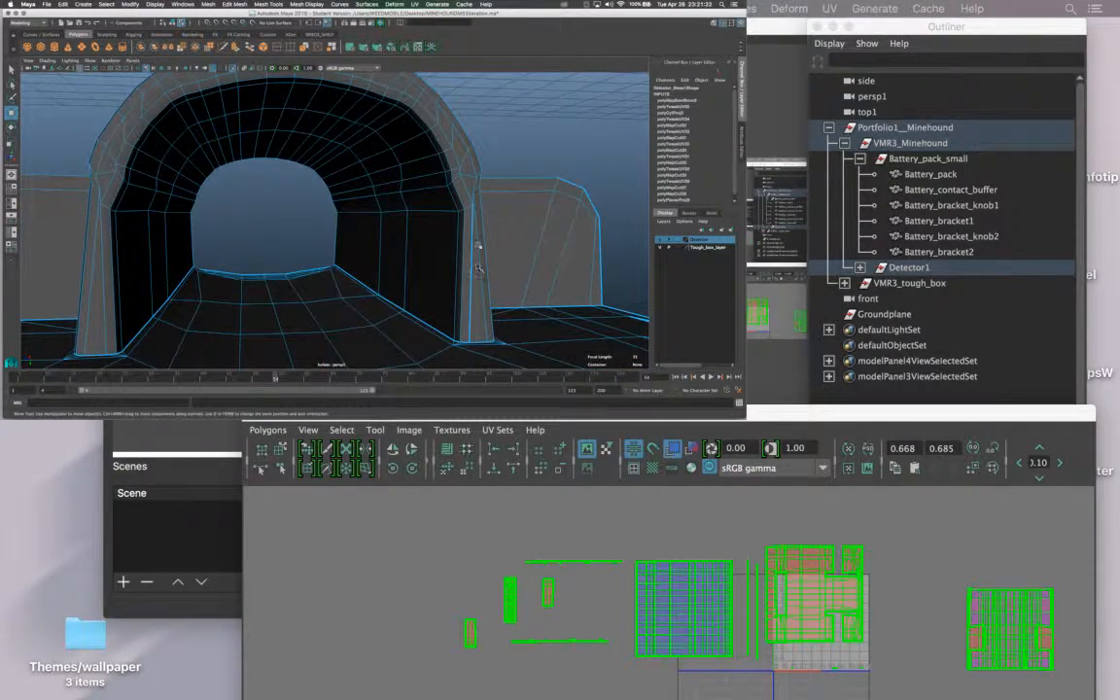
click(461, 296)
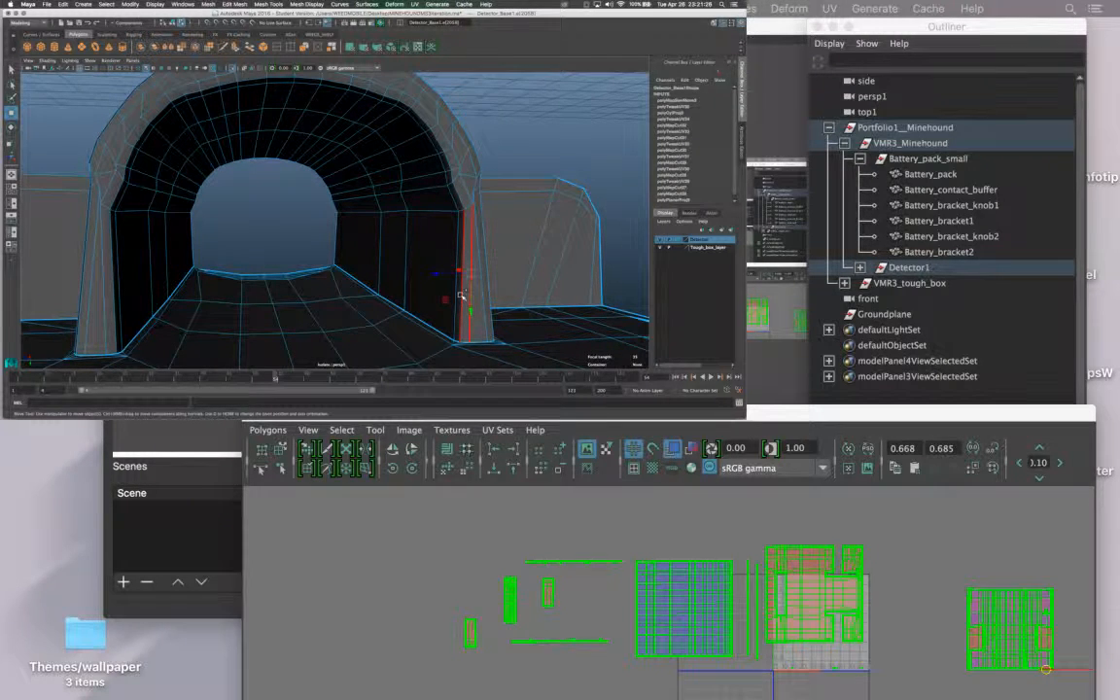
shift+right_drag(820, 512, 810, 390)
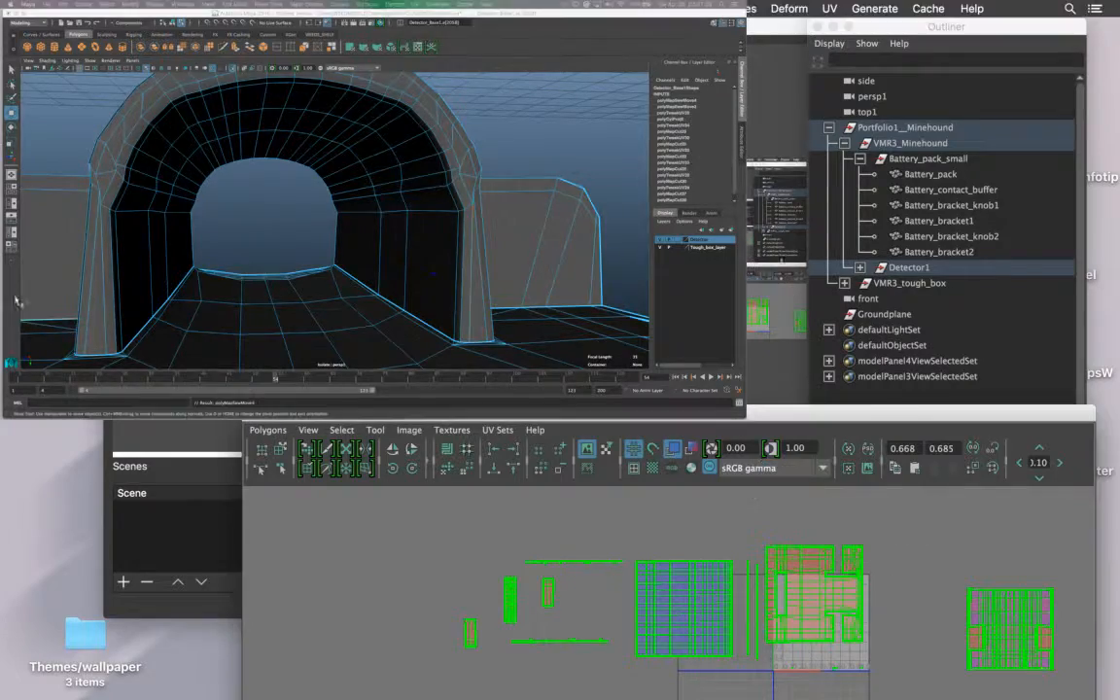
Select the edge loop along the inner rim of the arched housing's front opening.
alt+drag(384, 239, 399, 189)
alt+drag(440, 134, 307, 209)
alt+right_drag(307, 210, 320, 223)
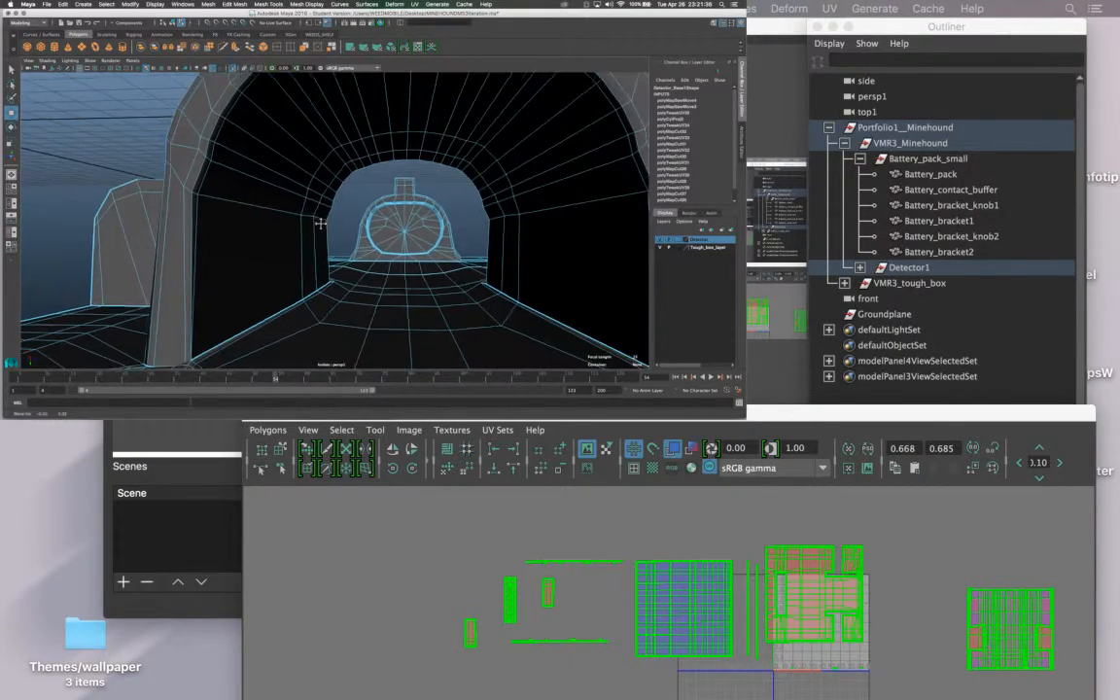
alt+middle_drag(319, 223, 336, 253)
alt+drag(336, 253, 358, 222)
right_drag(392, 216, 393, 233)
right_drag(383, 145, 382, 144)
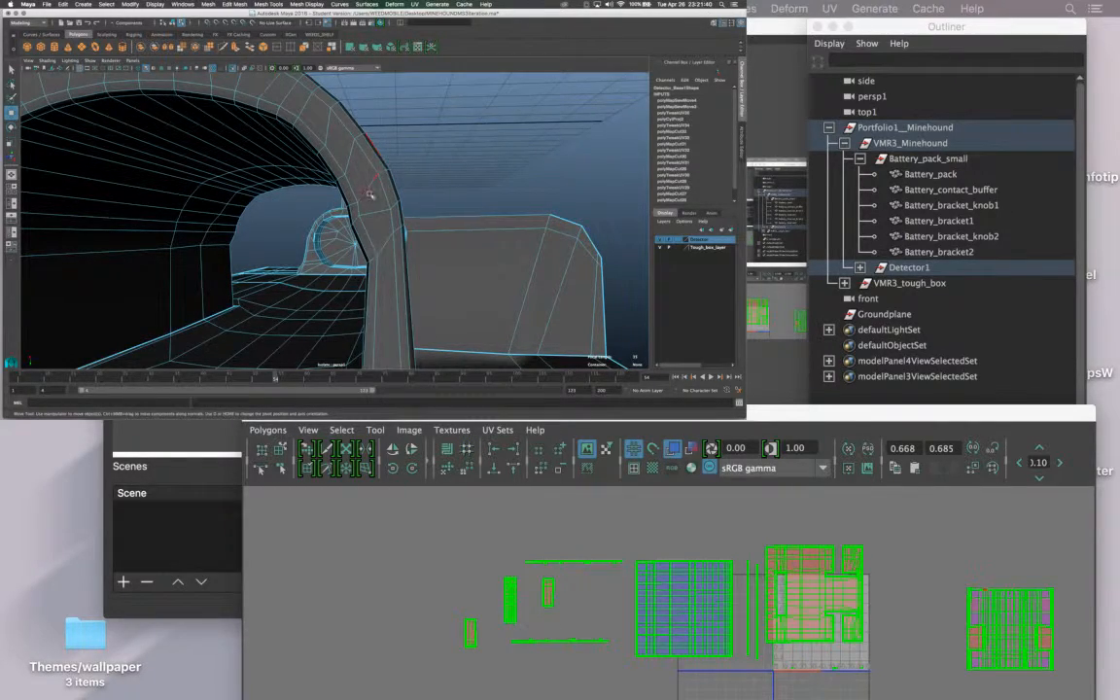
alt+drag(373, 192, 398, 189)
alt+middle_drag(398, 190, 331, 187)
double_click(392, 184)
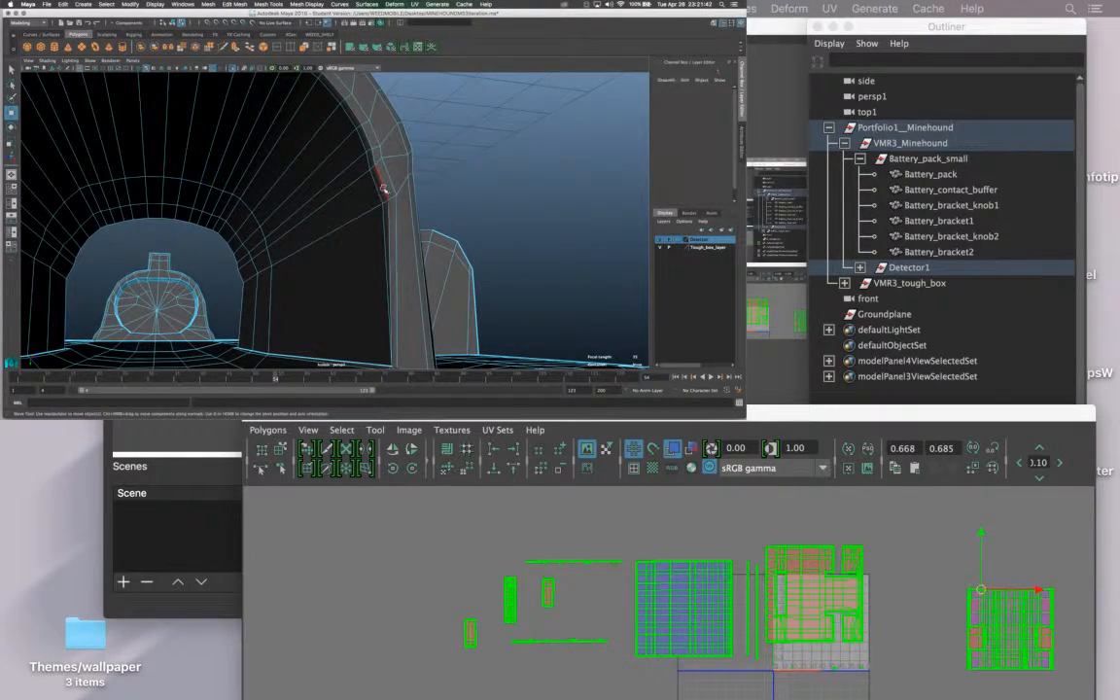
alt+drag(380, 187, 352, 211)
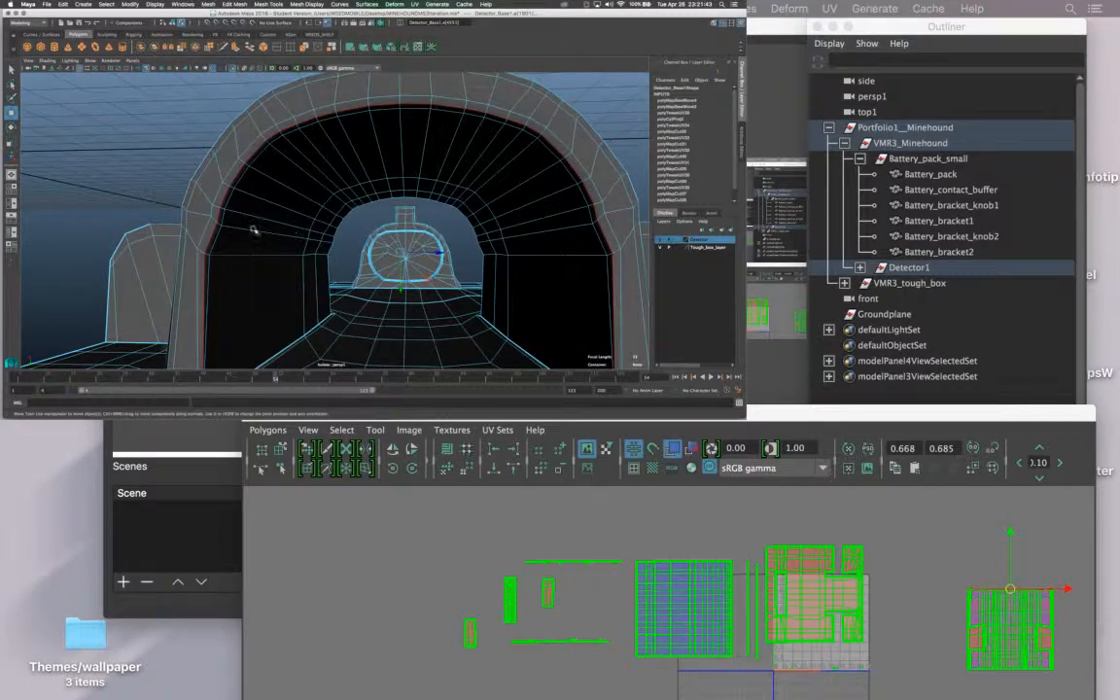
Add the housing's outer front rim and its rear rim edges to the selection, and cut the UVs along them.
alt+drag(252, 230, 300, 280)
shift+click(384, 275)
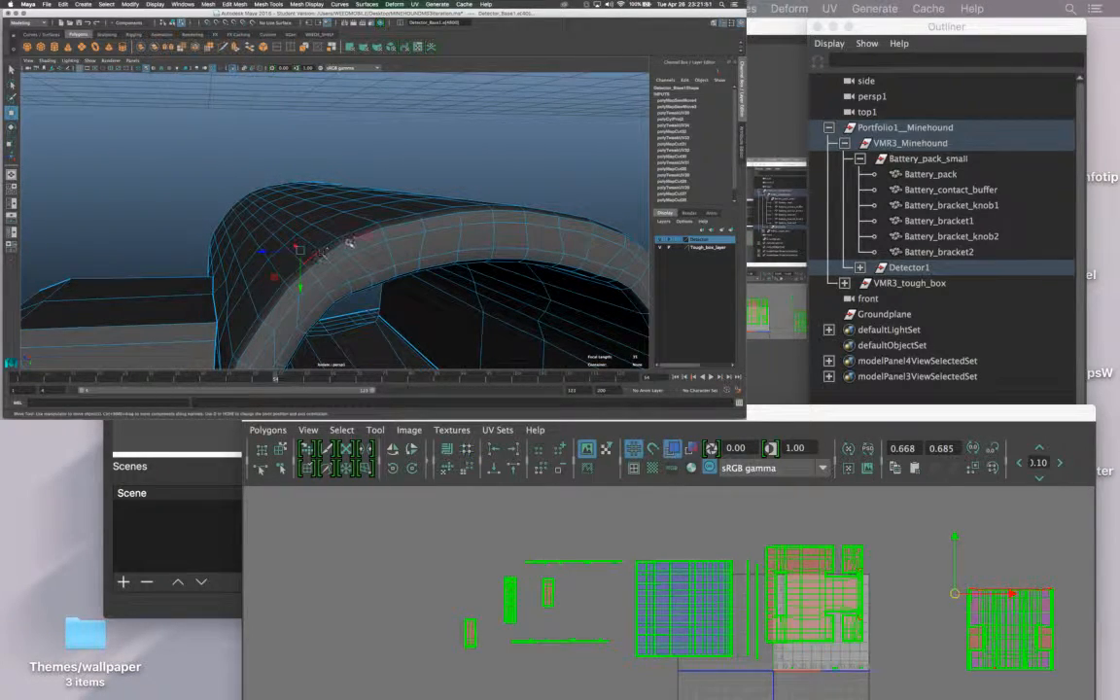
alt+drag(350, 242, 462, 223)
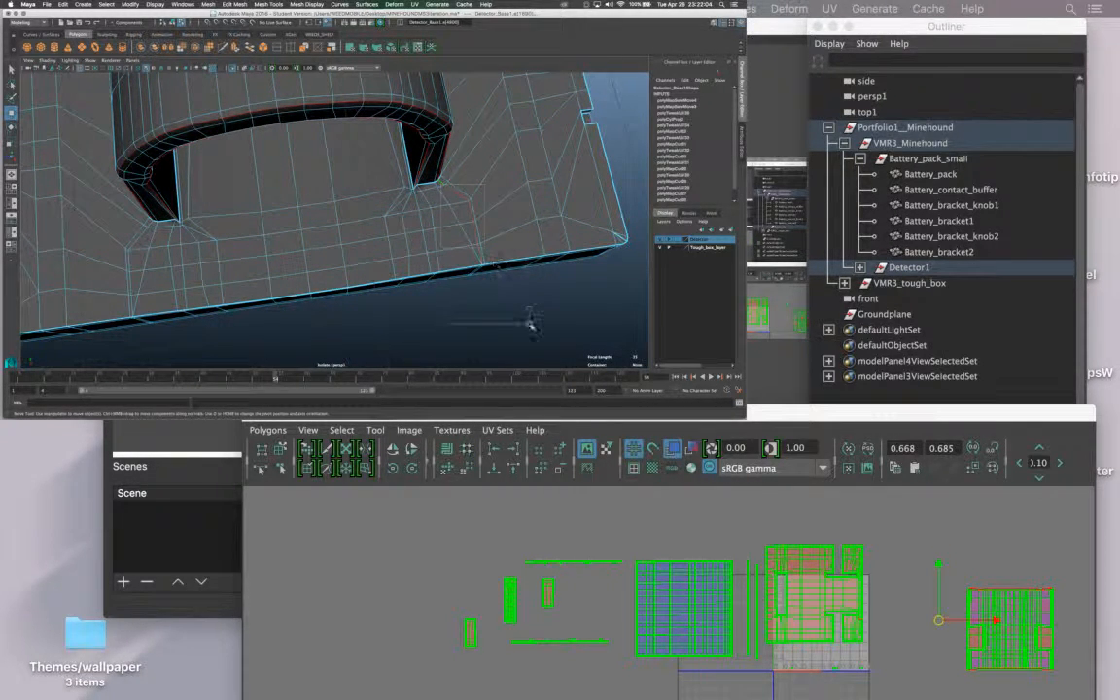
alt+drag(512, 198, 408, 243)
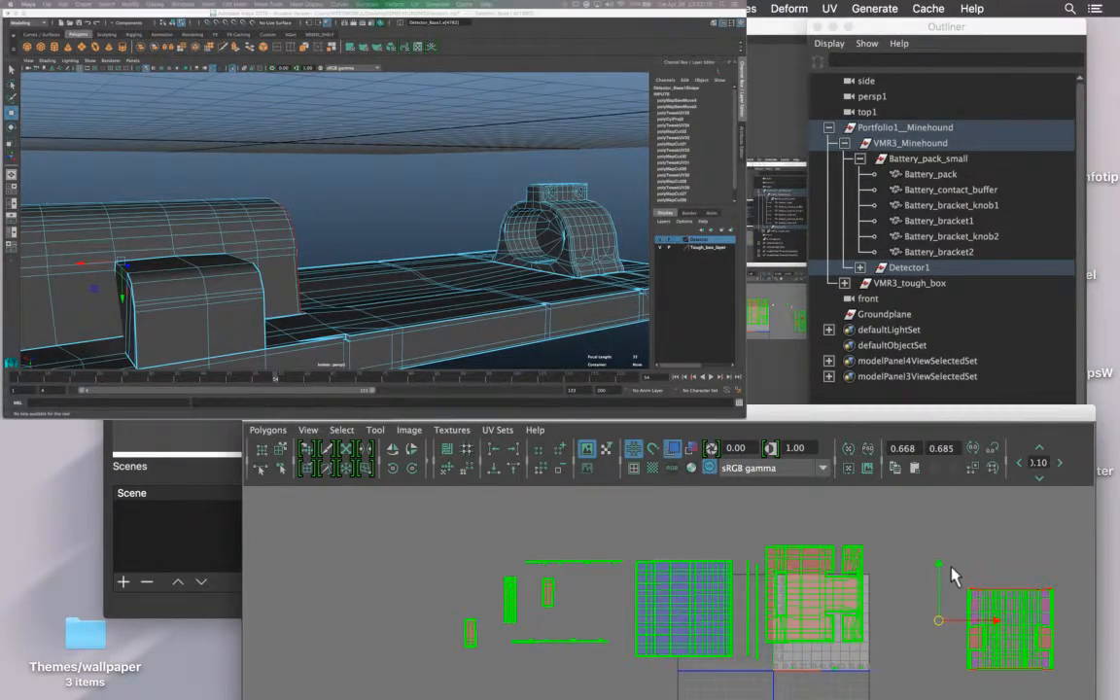
shift+right_drag(952, 575, 889, 573)
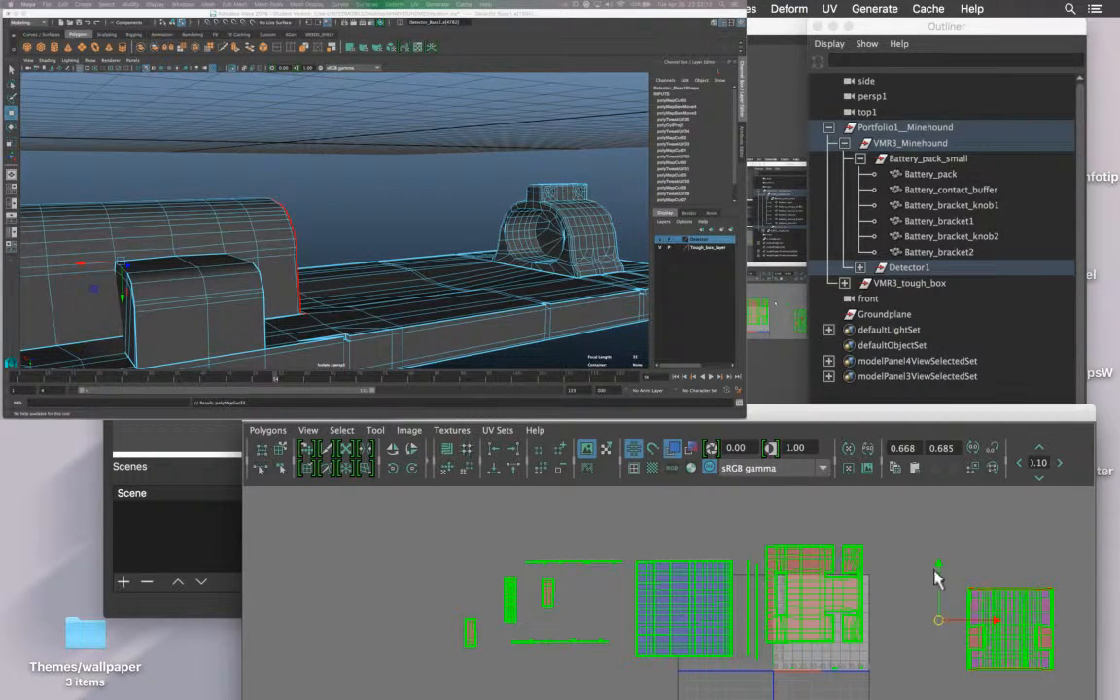
Select all faces of the small hollow mount behind the housing and apply a Cylindrical Mapping to them.
alt+middle_drag(457, 243, 250, 277)
alt+right_drag(250, 278, 277, 257)
alt+drag(277, 256, 225, 260)
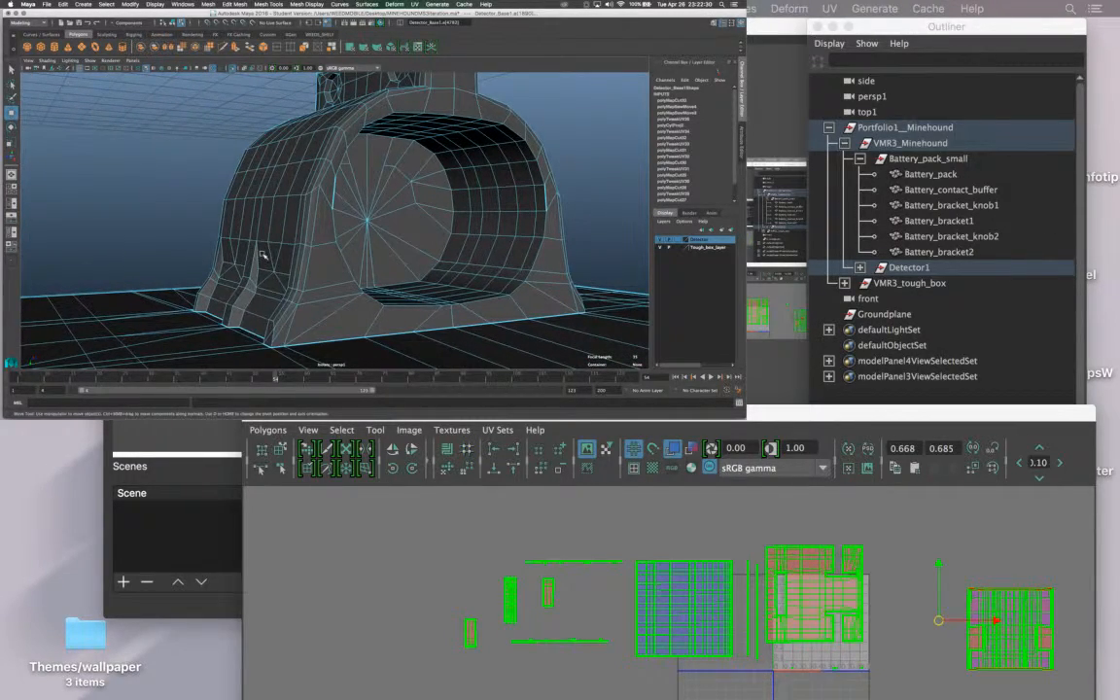
right_drag(259, 207, 308, 229)
click(312, 225)
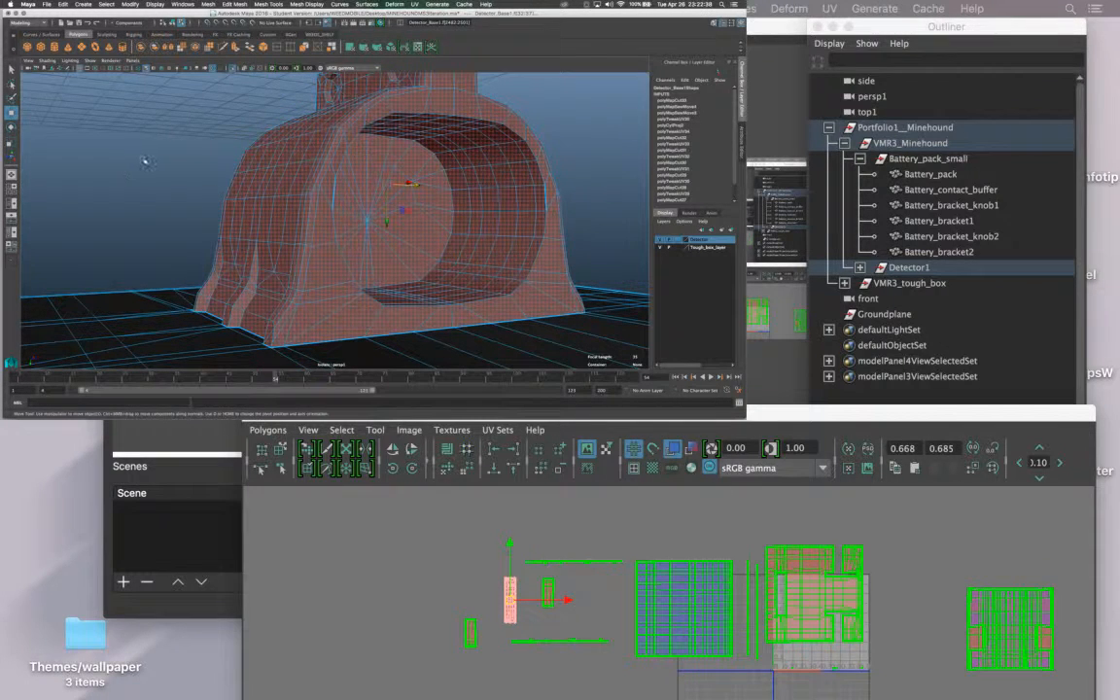
shift+right_drag(144, 161, 163, 302)
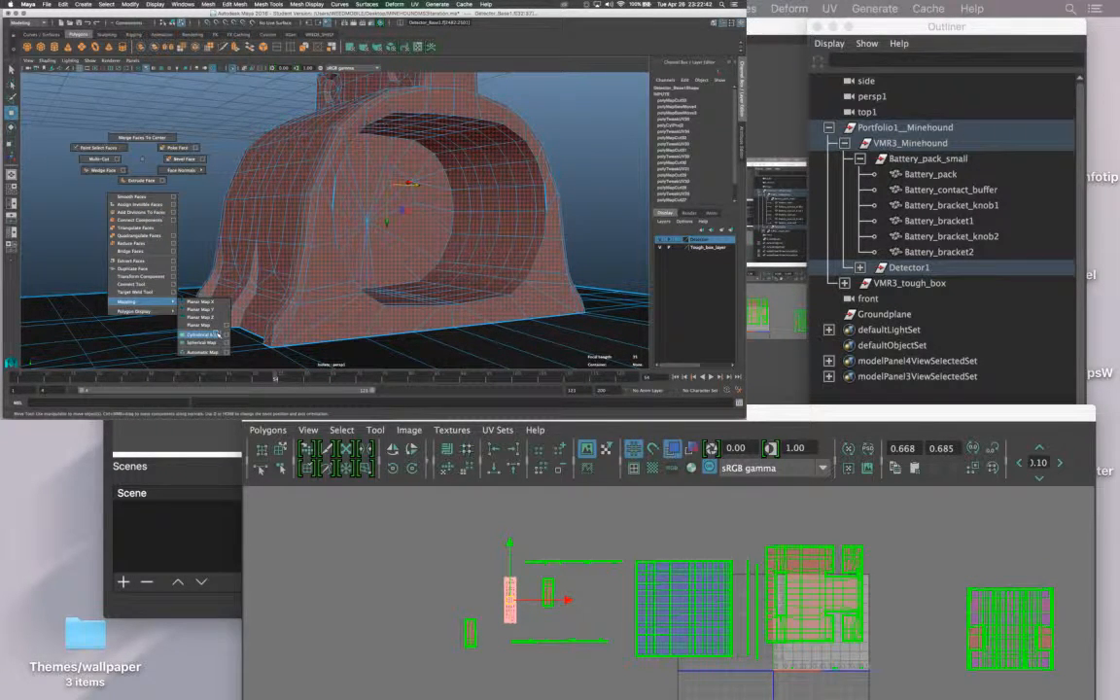
shift+right_drag(215, 334, 212, 335)
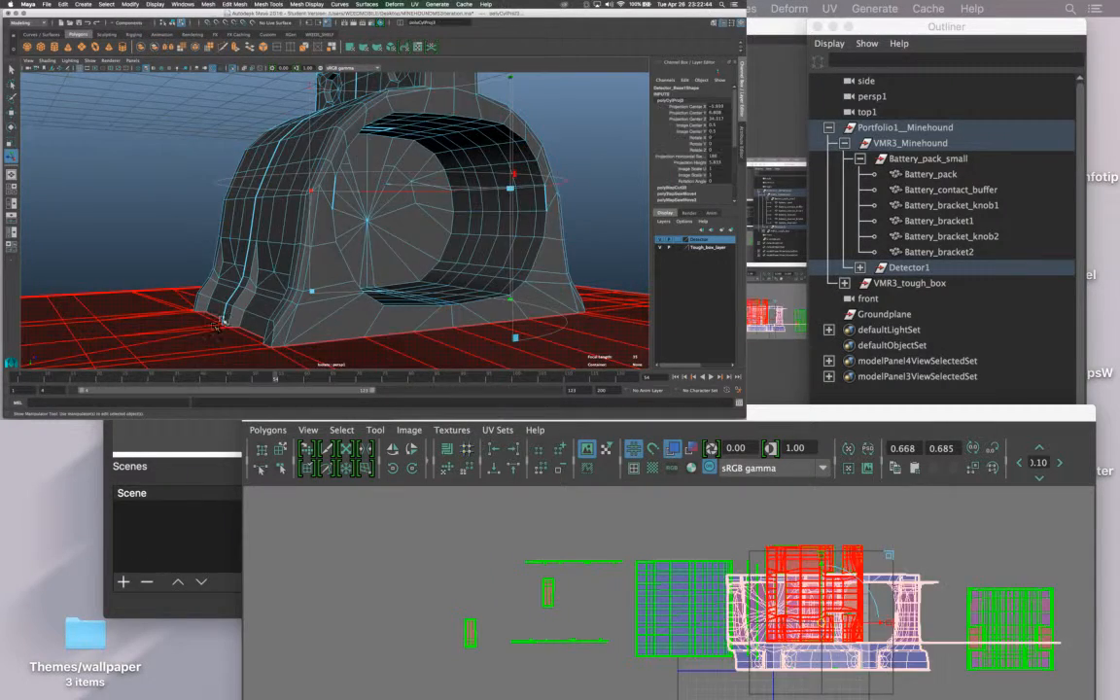
Set the mount's cylindrical projection to a Z rotation of 90 degrees and switch to edge selection.
alt+drag(156, 255, 223, 230)
alt+middle_drag(223, 230, 241, 250)
alt+drag(240, 251, 114, 109)
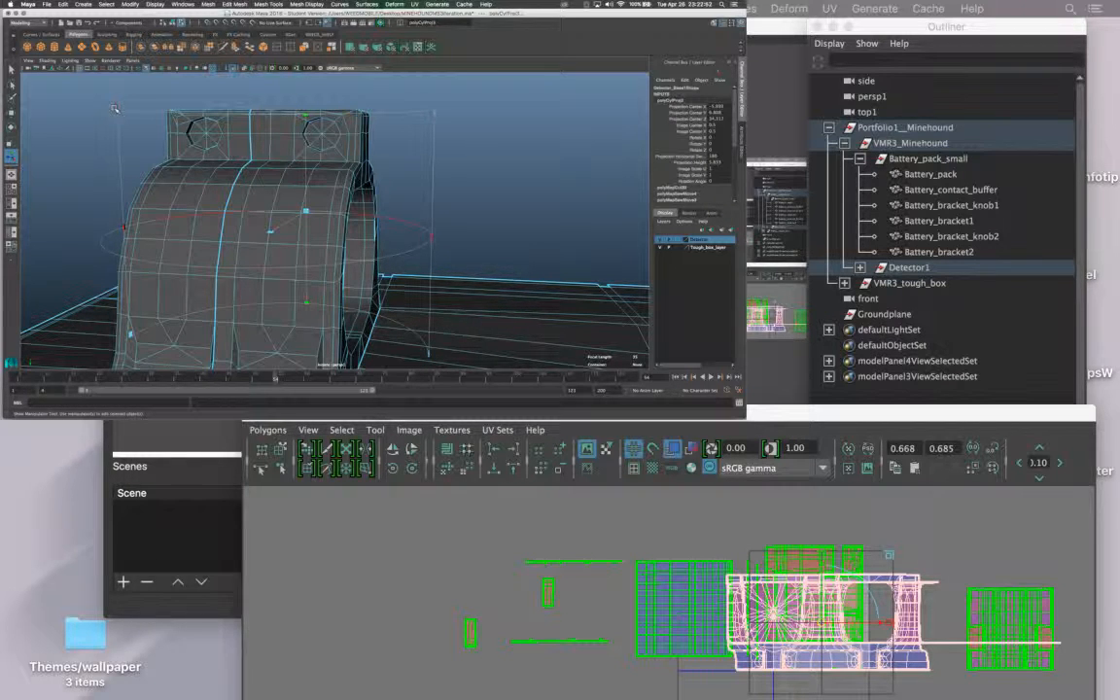
alt+drag(189, 163, 214, 153)
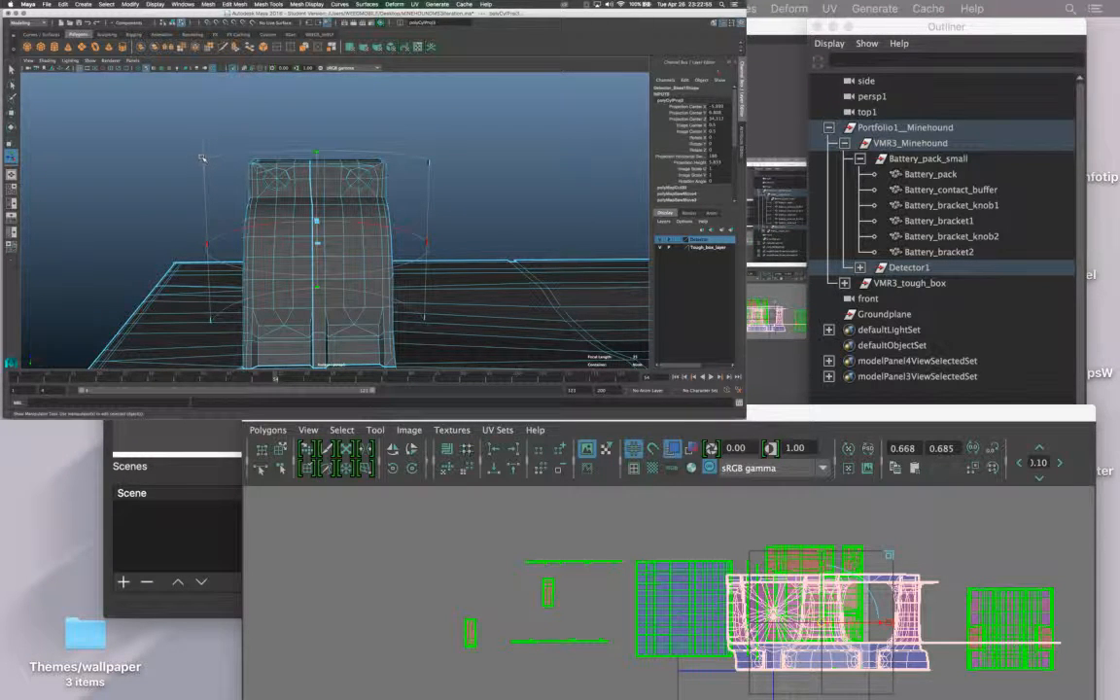
scroll(231, 207, up, 4)
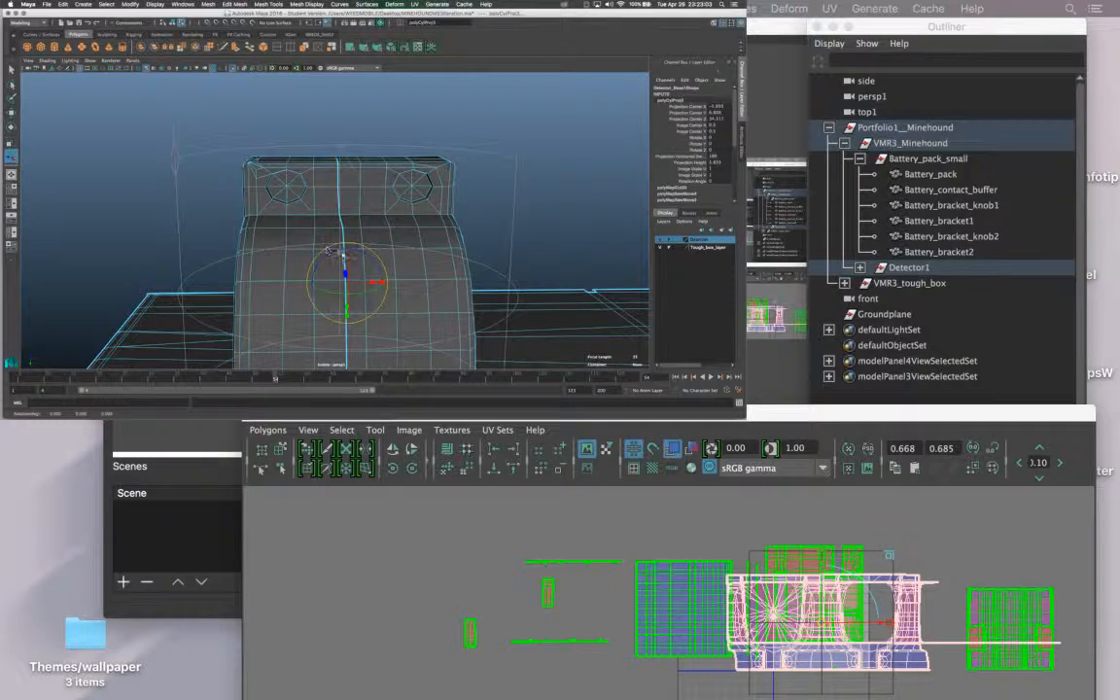
drag(333, 255, 382, 271)
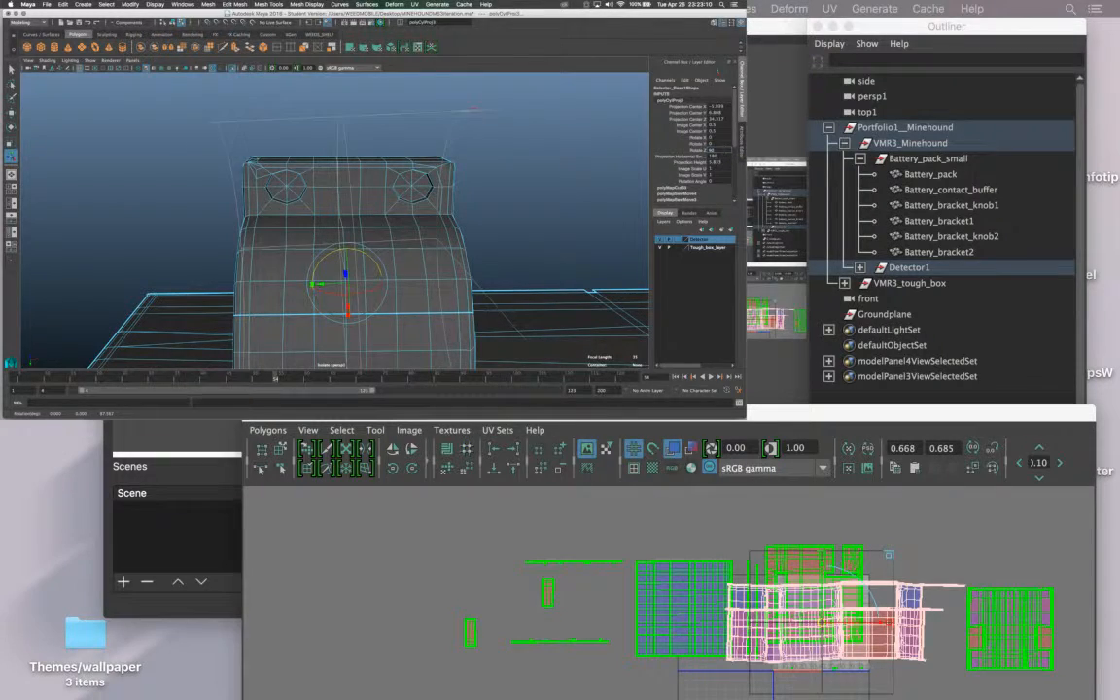
key(Return)
alt+drag(361, 250, 81, 276)
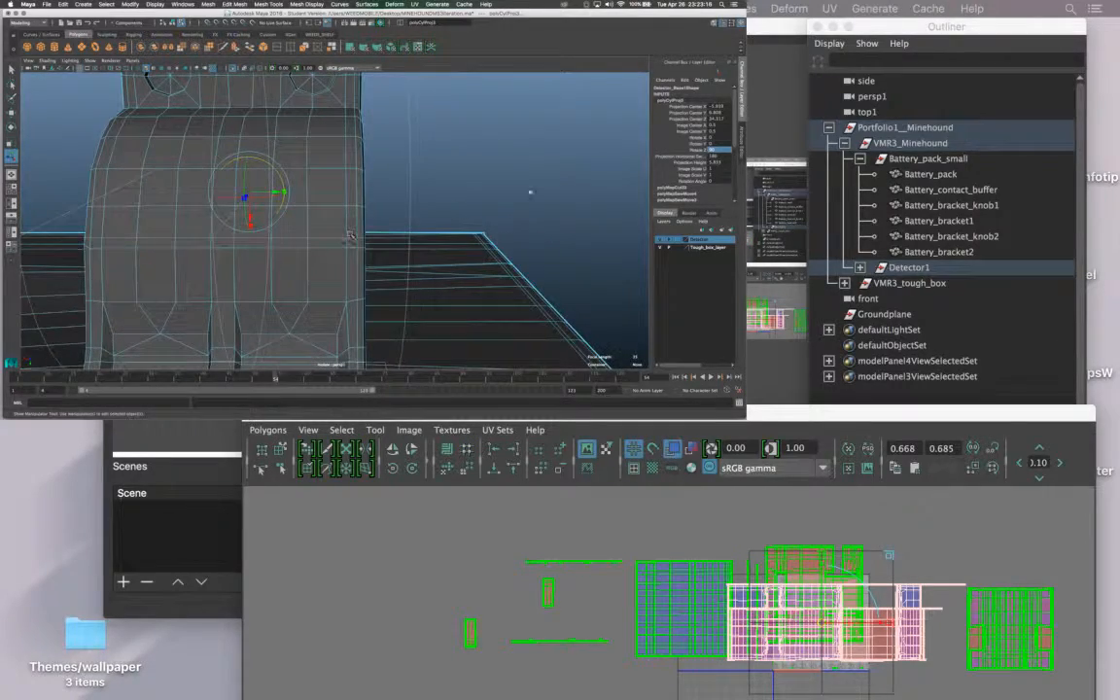
click(498, 180)
right_drag(423, 199, 431, 149)
alt+drag(418, 165, 306, 173)
alt+middle_drag(306, 173, 359, 120)
alt+drag(358, 120, 288, 256)
click(251, 243)
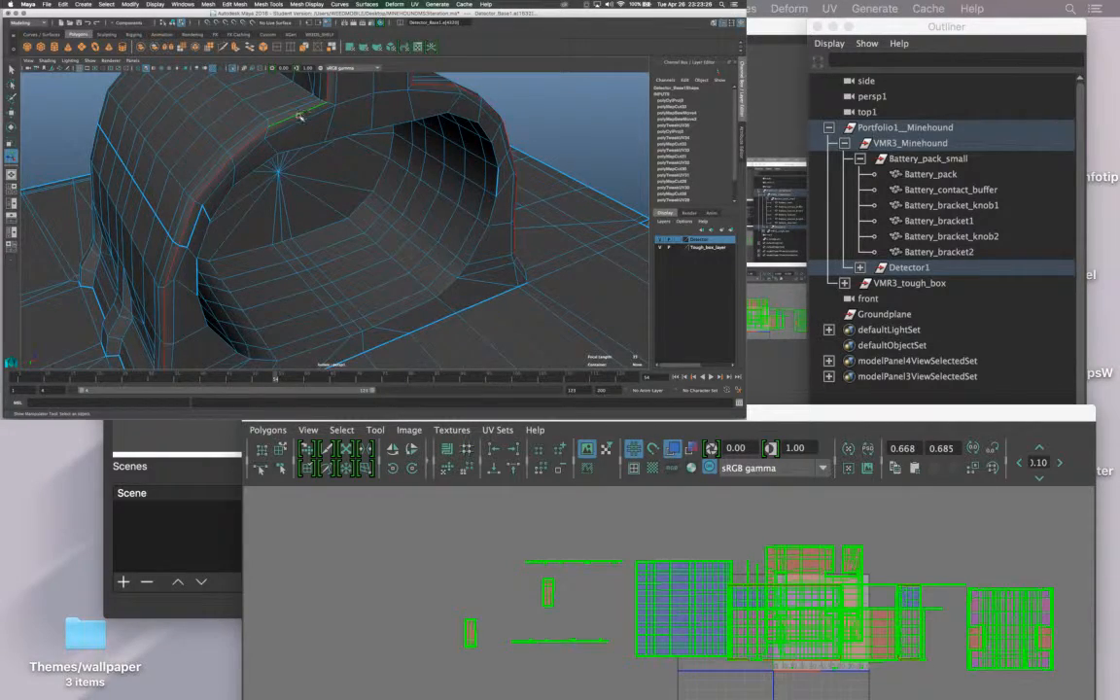
alt+drag(300, 117, 59, 282)
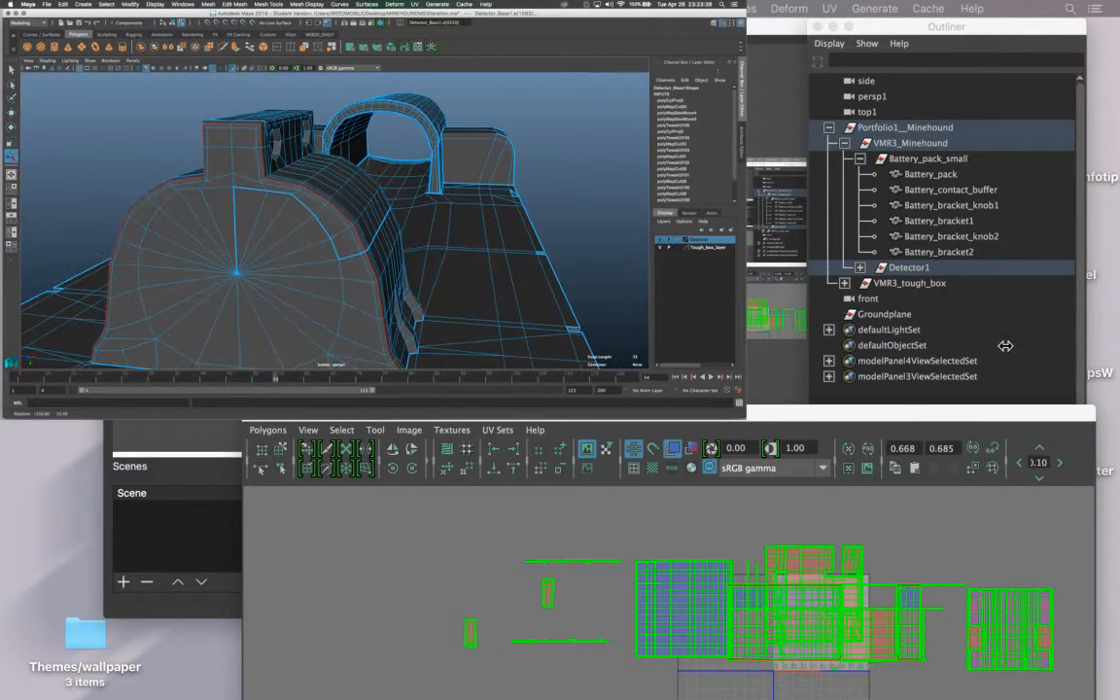
alt+drag(1005, 346, 10, 261)
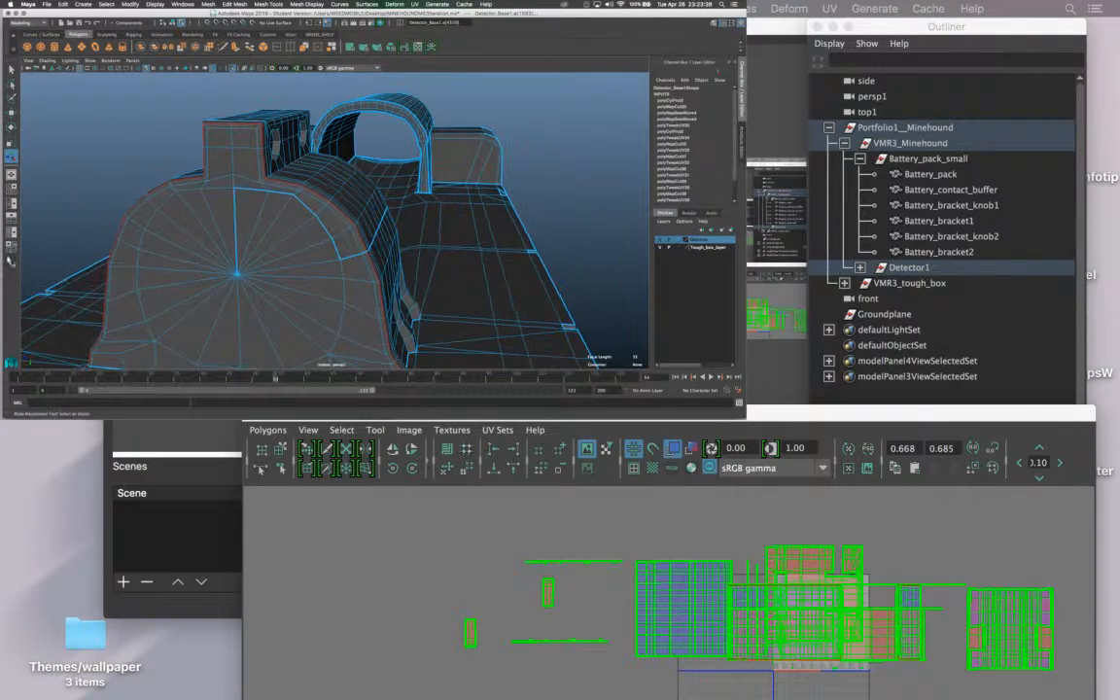
Select the split edges on the mount's closed end face and around its shell, and move and sew their UVs.
click(235, 220)
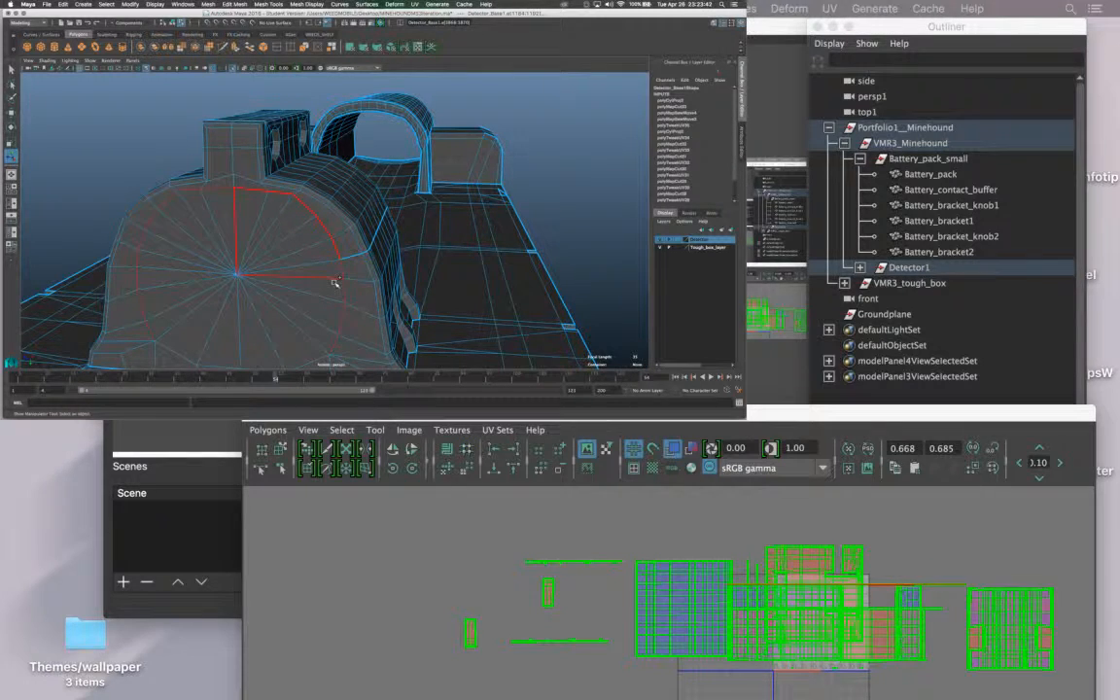
alt+drag(195, 273, 420, 219)
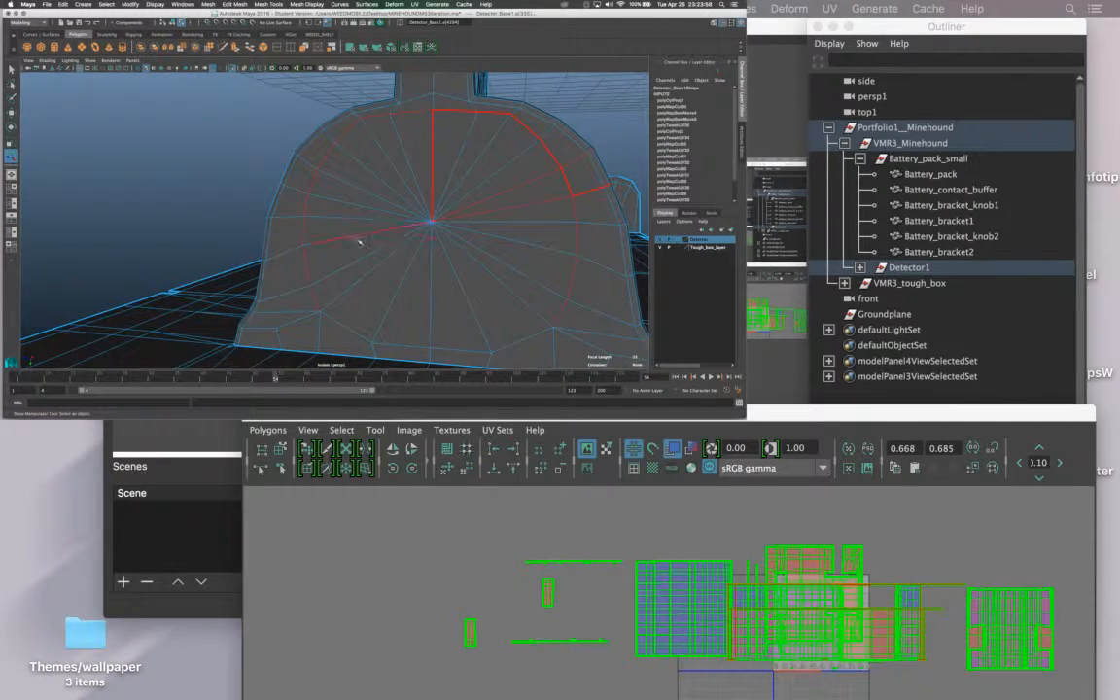
shift+right_drag(657, 524, 658, 492)
Select the outline edge loops of the mount's two end faces and the front and back rim loops of its opening.
alt+drag(305, 245, 247, 318)
double_click(360, 299)
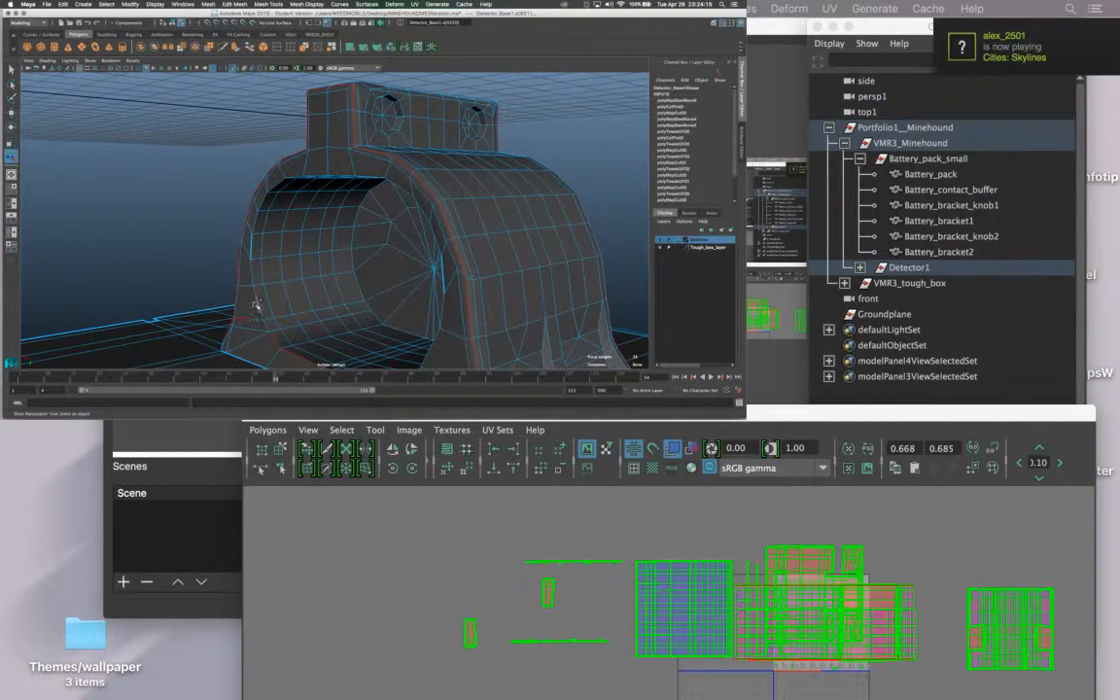
alt+drag(261, 275, 283, 305)
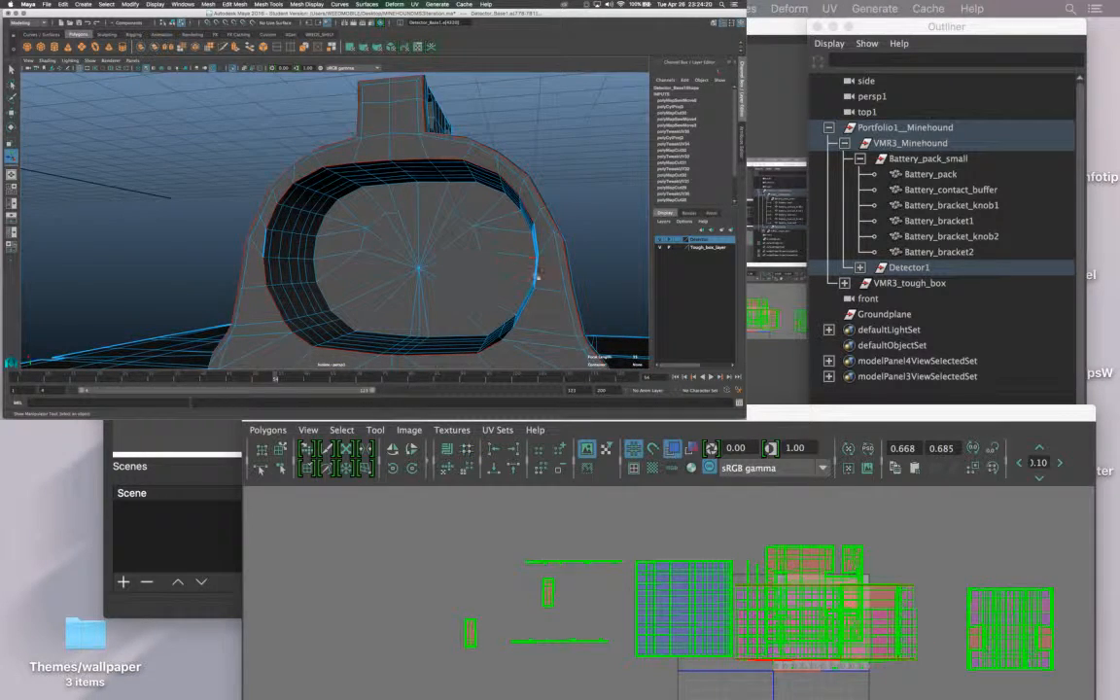
alt+drag(540, 279, 498, 272)
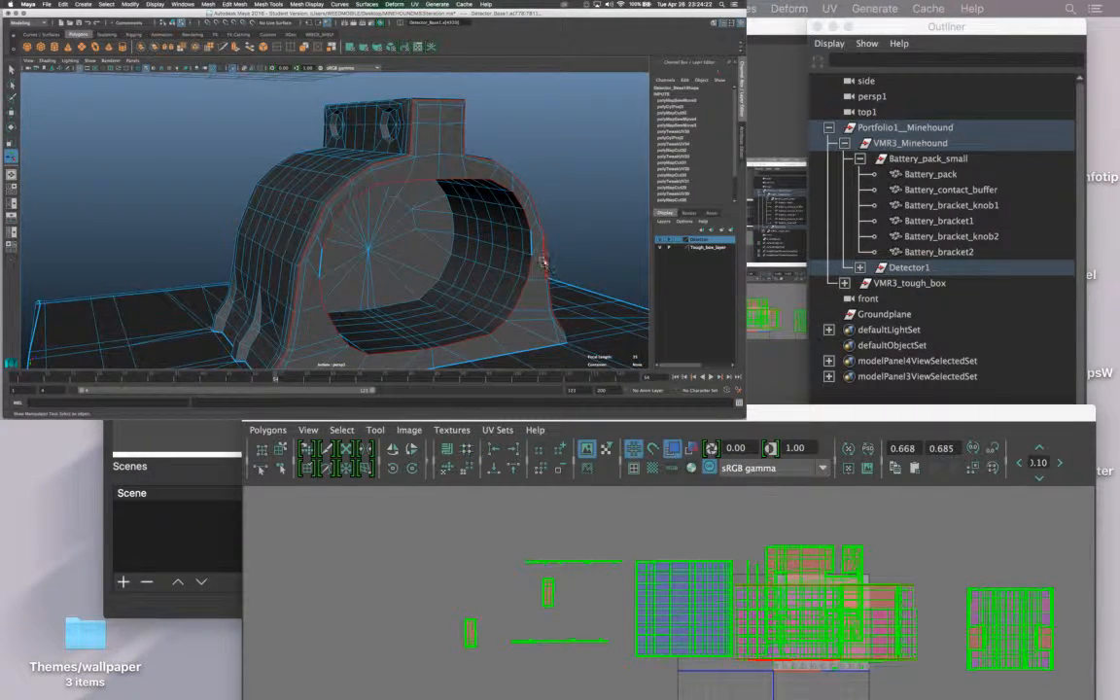
alt+drag(413, 313, 462, 299)
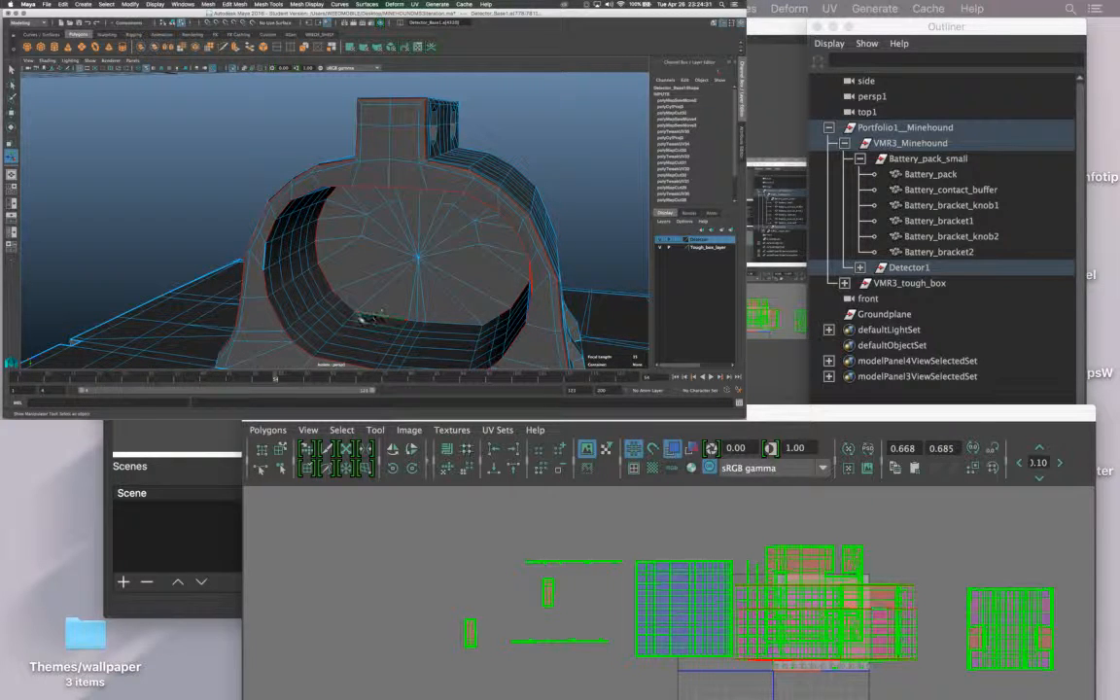
alt+drag(368, 316, 313, 298)
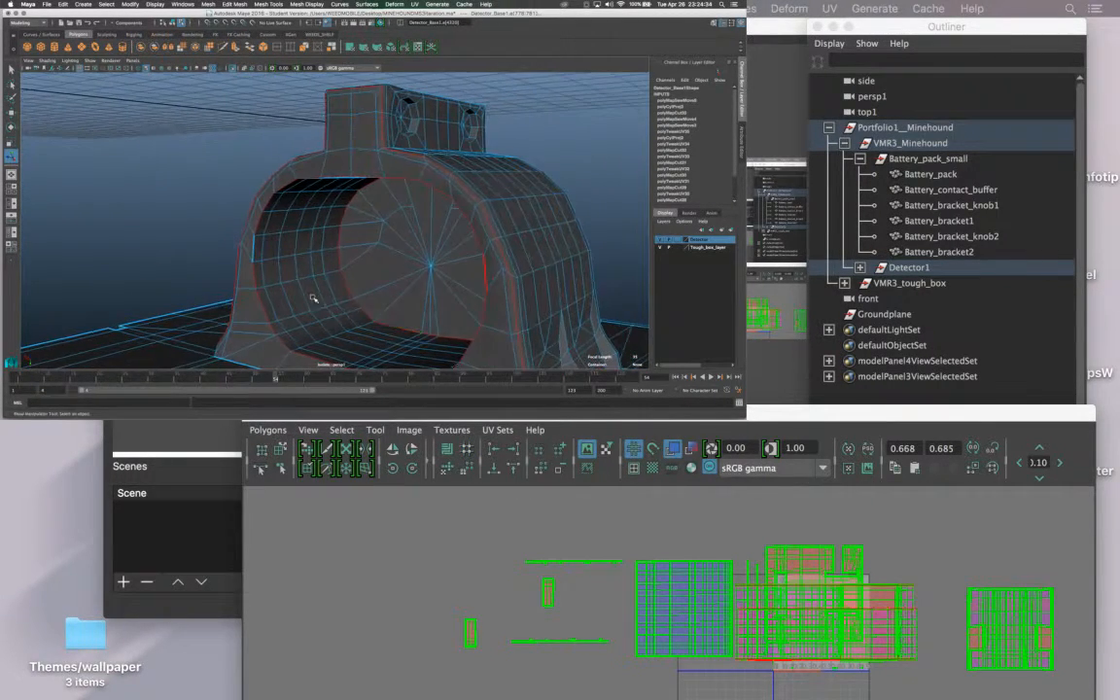
alt+drag(195, 285, 268, 190)
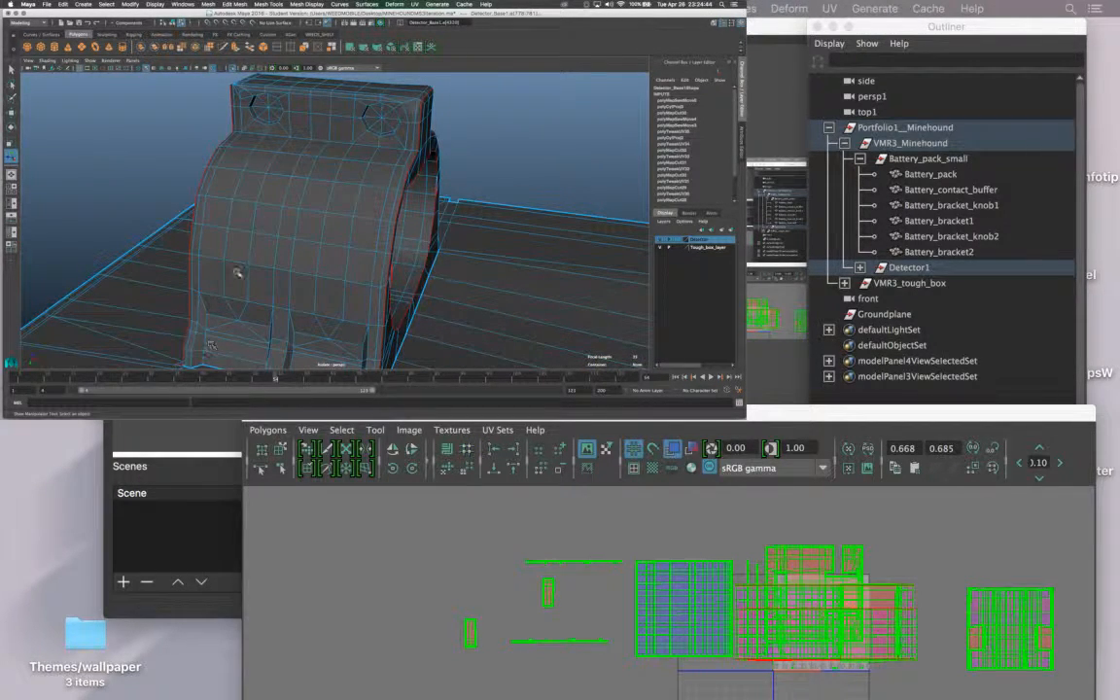
Add the edges where the mount's raised block meets its curved shell to the seam selection.
alt+drag(237, 274, 337, 286)
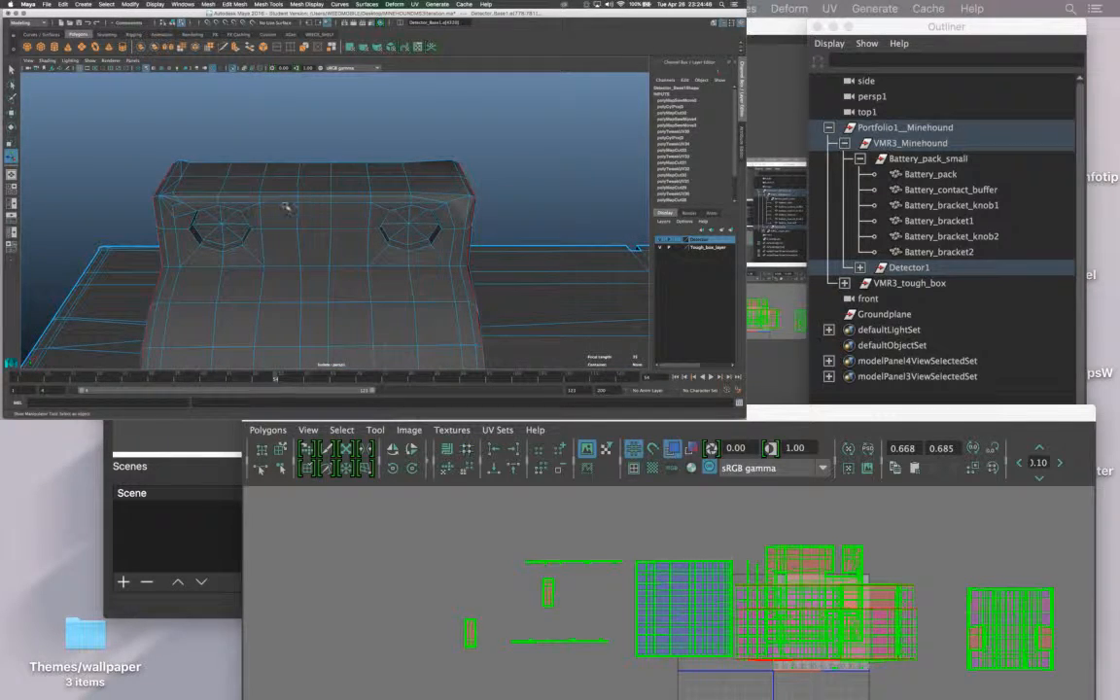
alt+drag(254, 242, 305, 254)
mouse_move(297, 190)
alt+mouse_down()
mouse_move(271, 220)
mouse_move(297, 188)
alt+mouse_up()
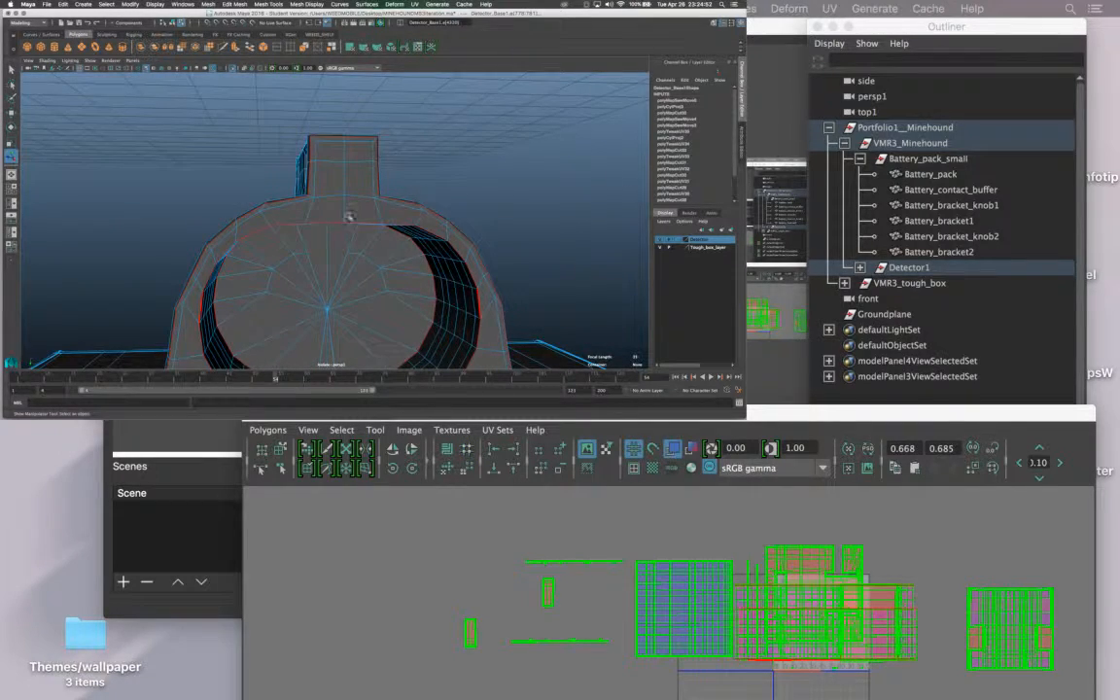
mouse_move(349, 215)
alt+mouse_down()
mouse_move(408, 194)
mouse_move(371, 213)
alt+mouse_up()
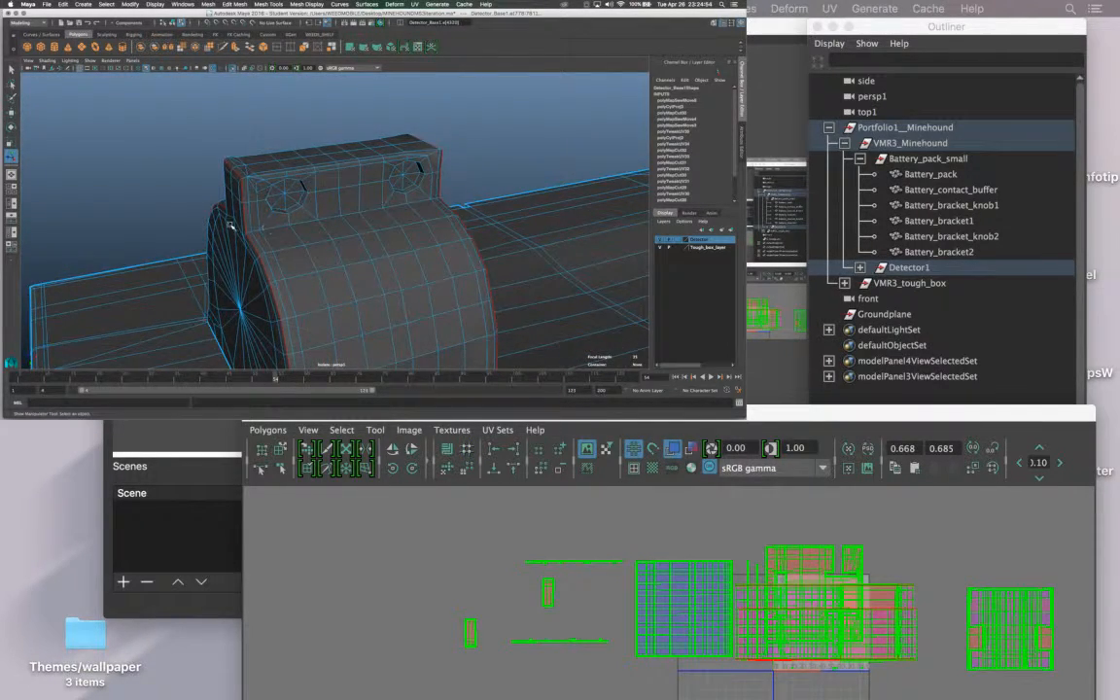
alt+drag(230, 226, 335, 212)
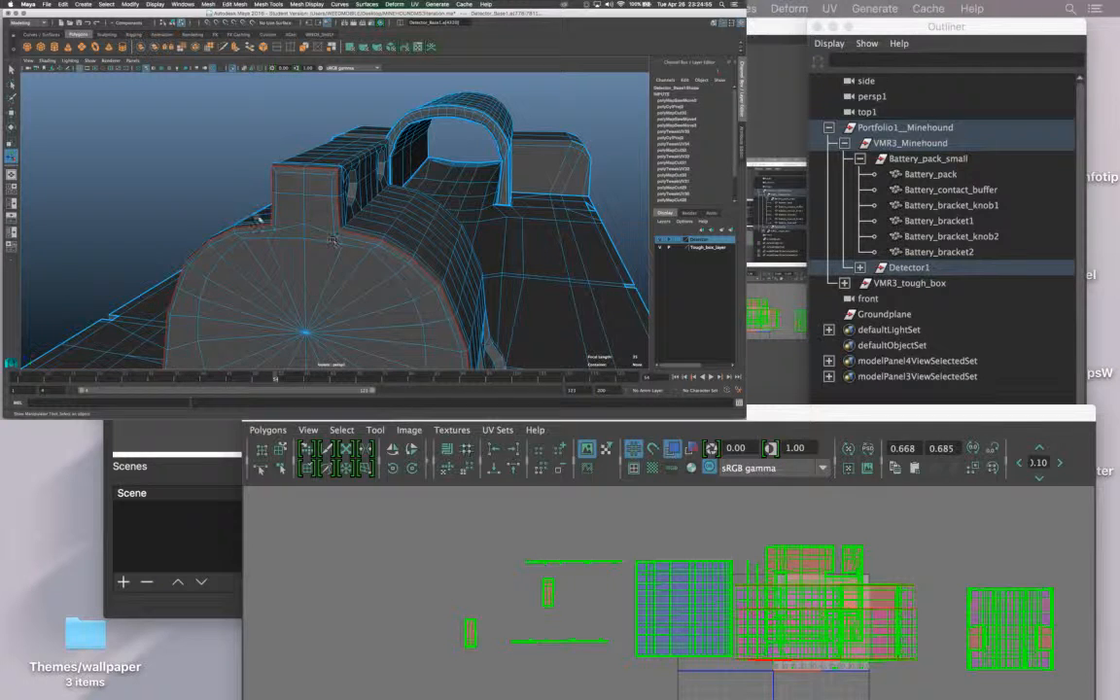
alt+drag(209, 200, 307, 226)
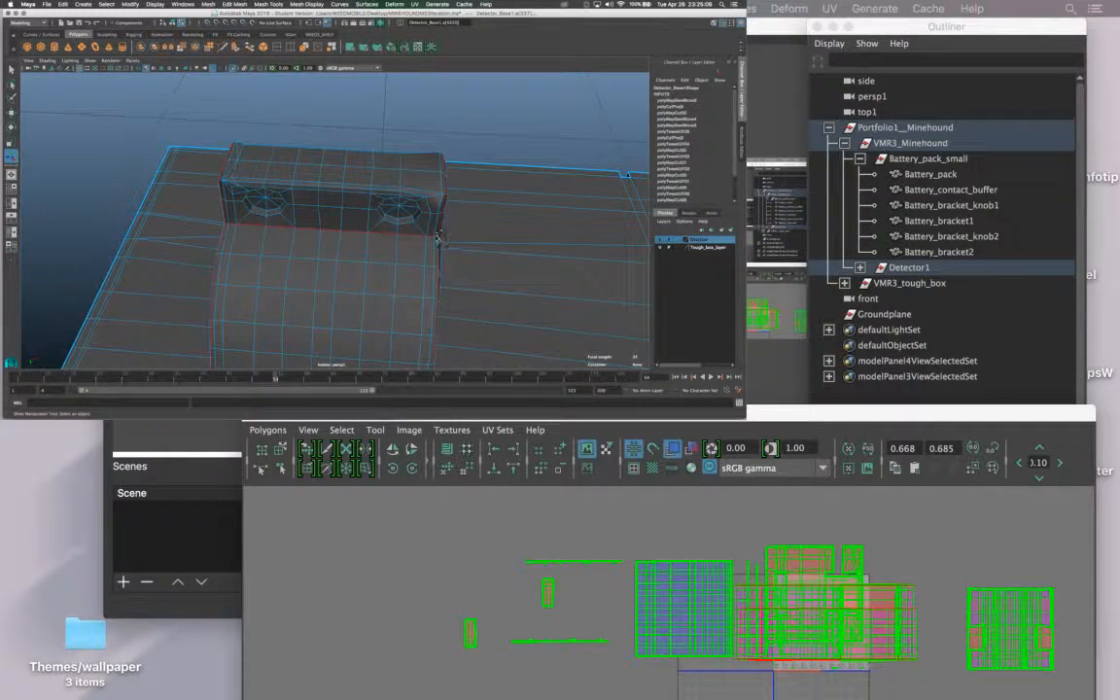
alt+drag(440, 240, 232, 235)
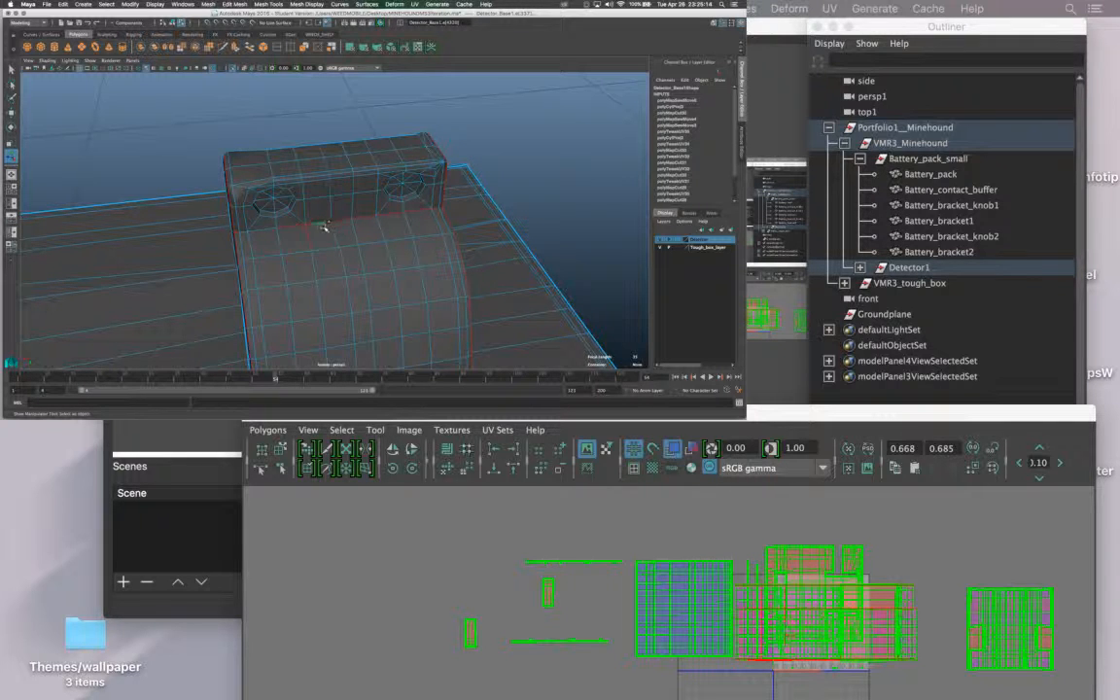
Add the raised block's long top edges and its short corner edges to the seam selection.
alt+drag(260, 229, 294, 282)
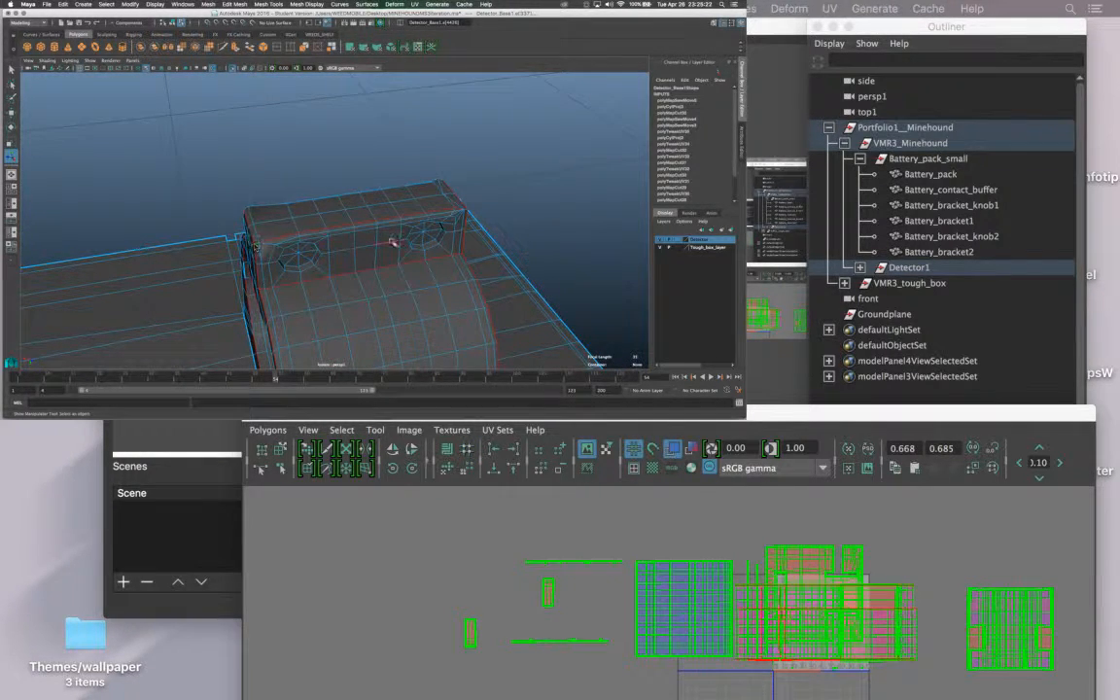
alt+drag(393, 242, 289, 258)
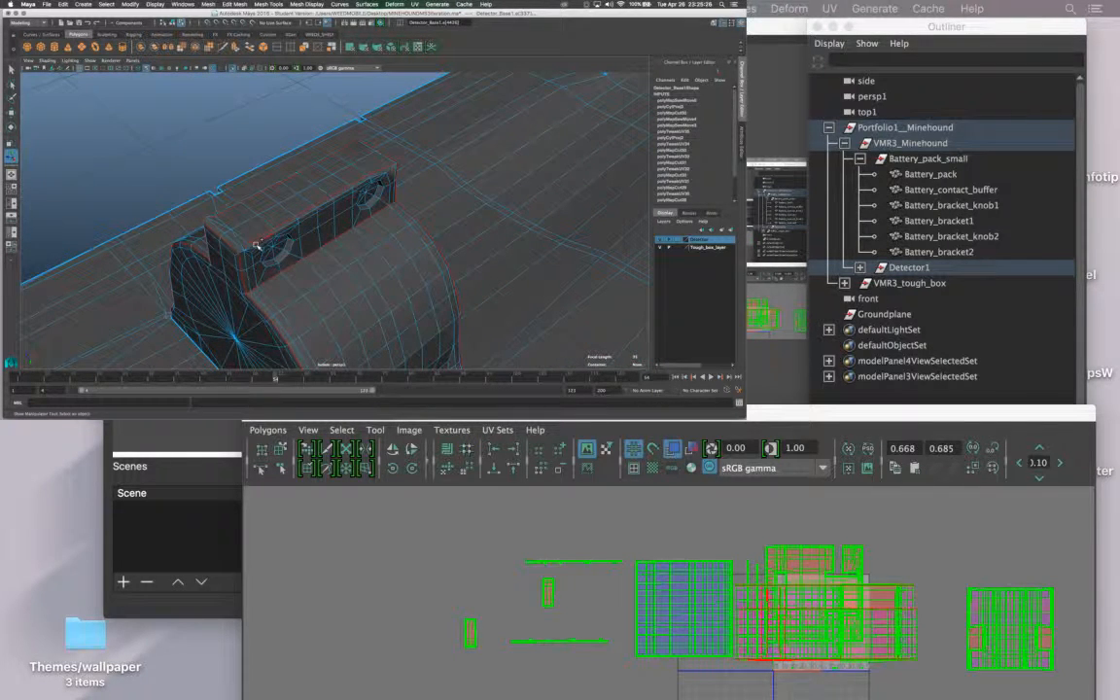
key(z)
key(z)
alt+drag(241, 254, 222, 153)
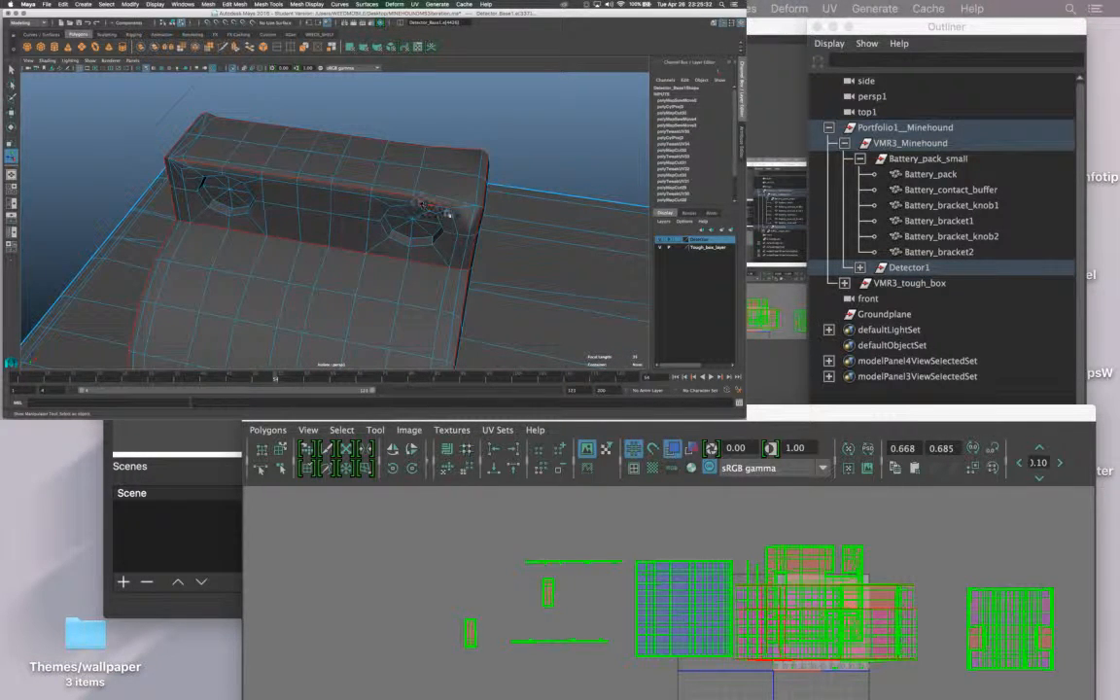
alt+drag(450, 224, 418, 225)
shift+click(451, 265)
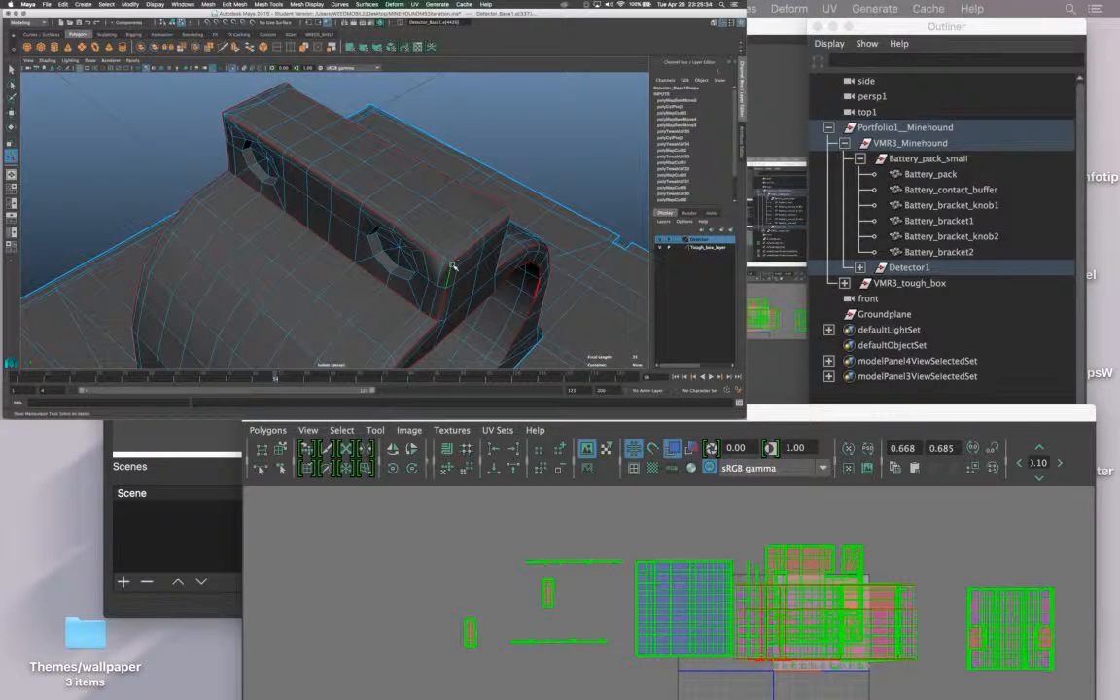
Add the edges of the two round recesses on one face of the raised block, undoing the stray spoke pick.
alt+drag(357, 272, 329, 238)
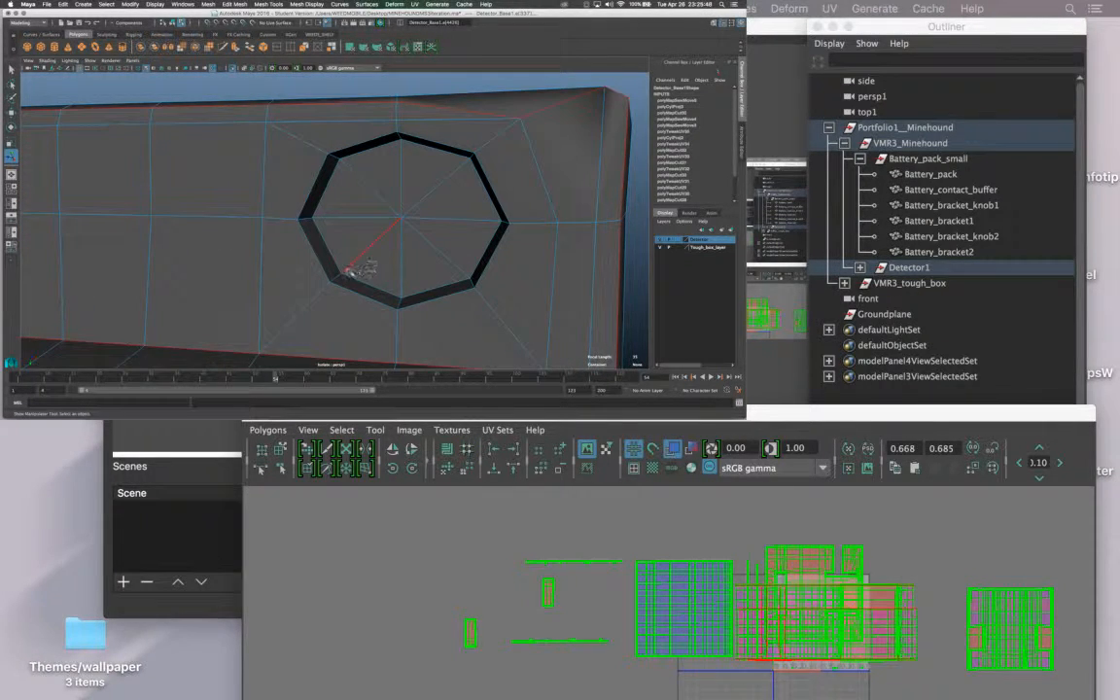
key(super+z)
scroll(517, 230, down, 5)
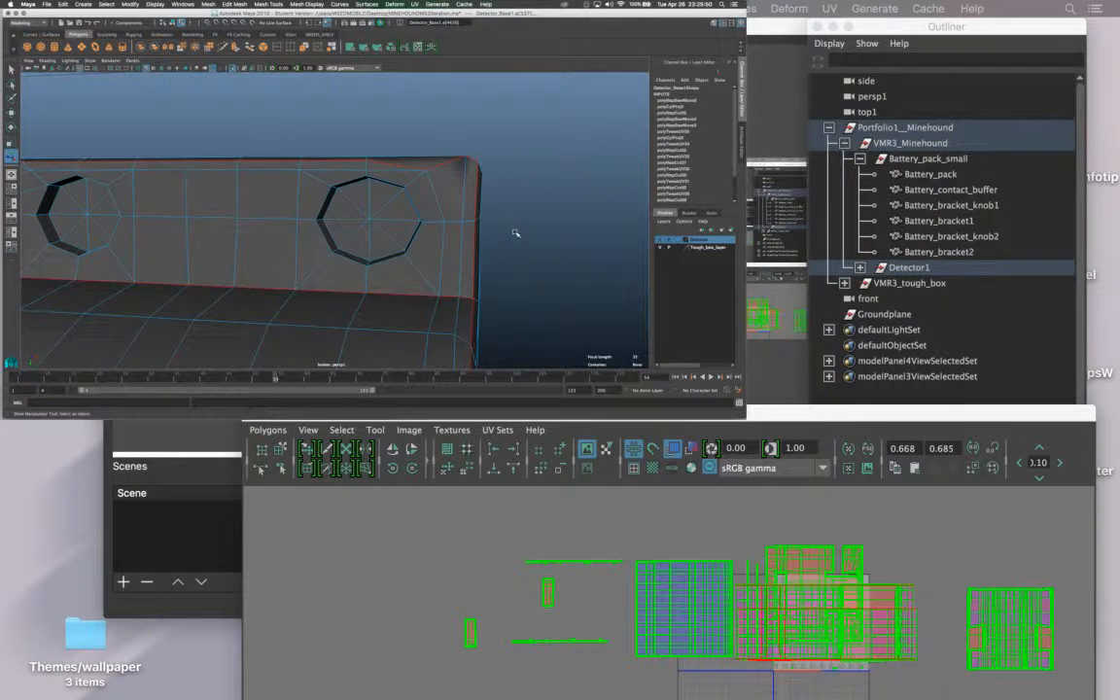
alt+drag(515, 232, 400, 239)
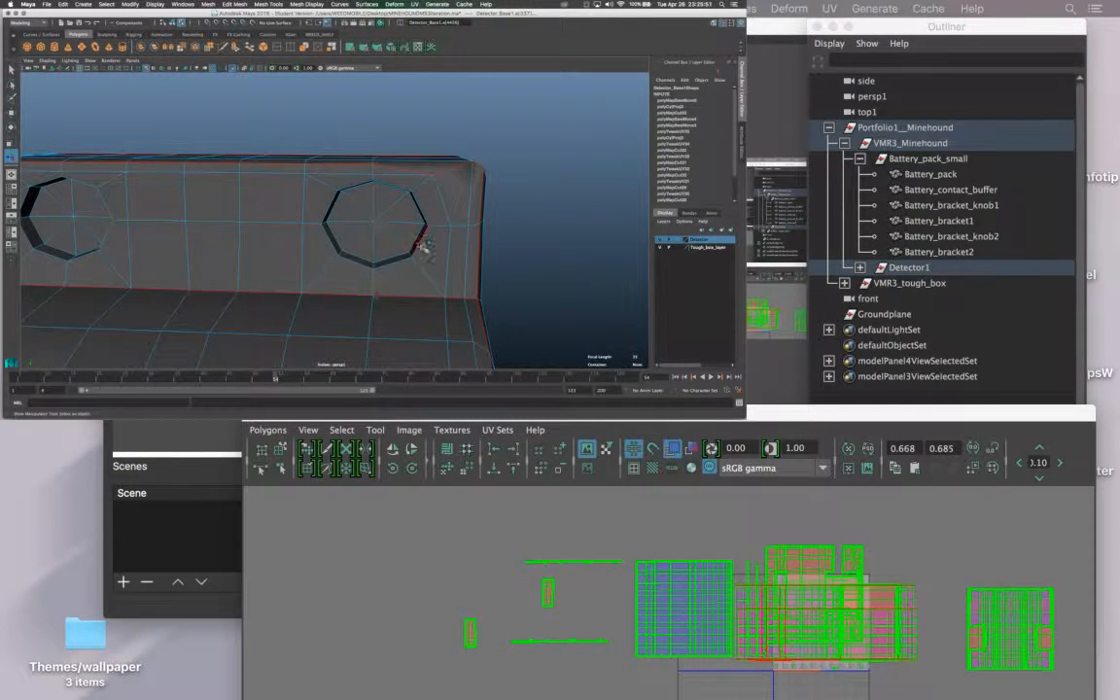
alt+middle_drag(271, 277, 473, 299)
alt+right_drag(330, 280, 277, 295)
Add the side edges of the two foot recesses at the base of the mount's opposite side to the seam selection.
alt+drag(354, 239, 367, 310)
alt+middle_drag(368, 310, 409, 176)
alt+drag(345, 276, 391, 254)
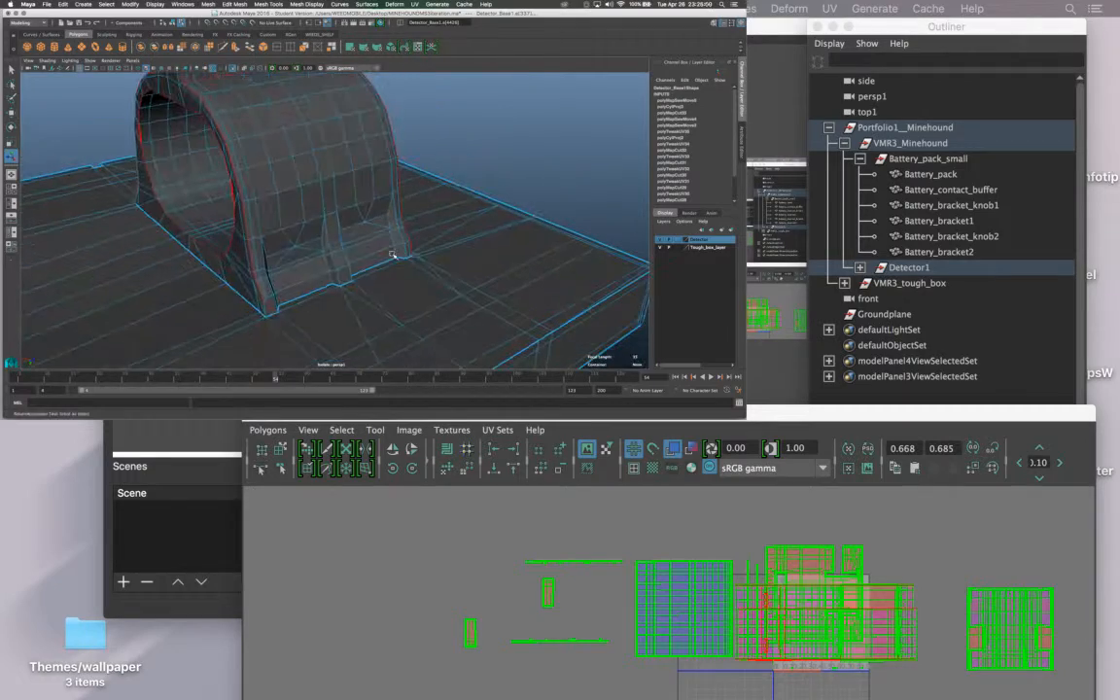
alt+right_drag(420, 262, 439, 257)
alt+drag(435, 256, 352, 252)
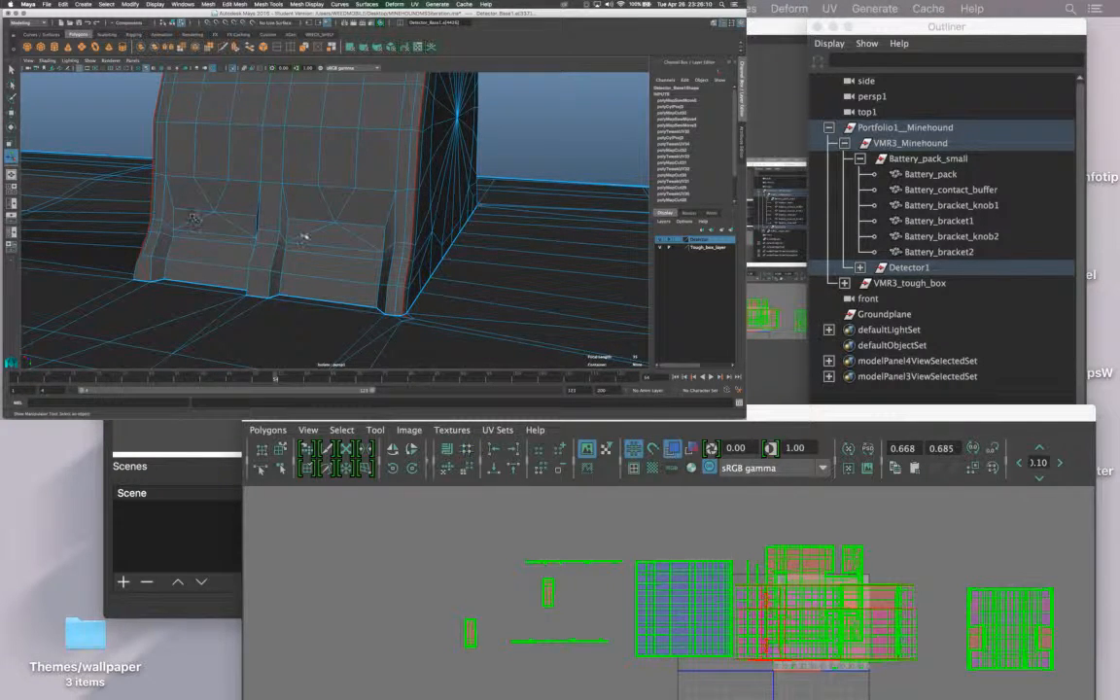
alt+drag(277, 219, 220, 236)
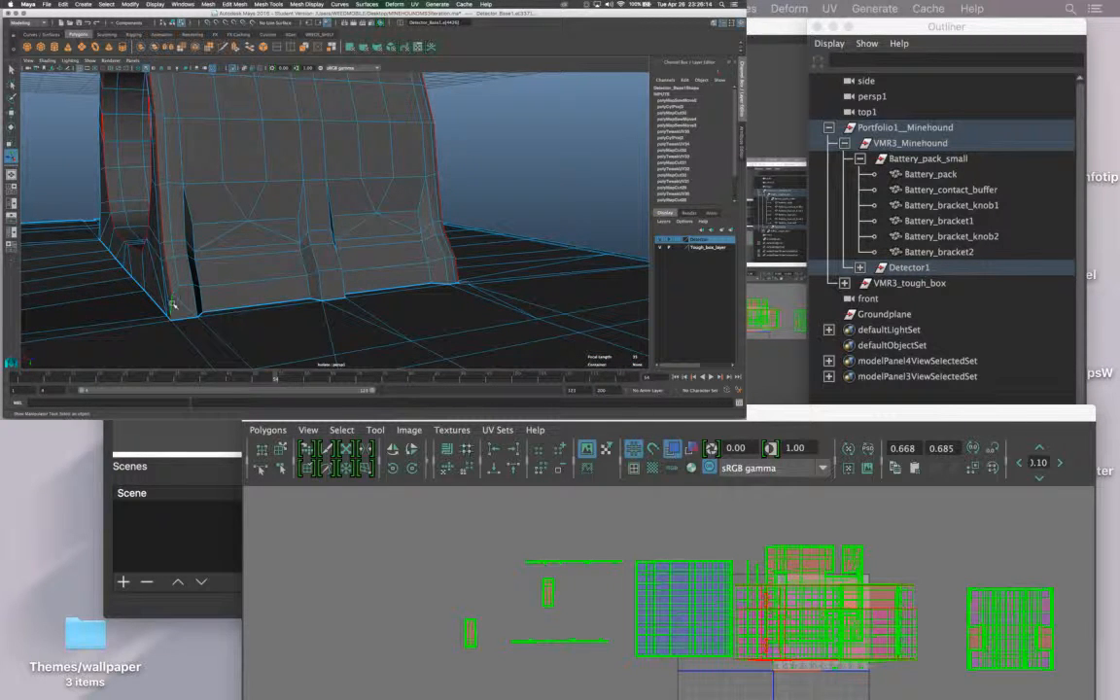
alt+drag(250, 328, 195, 283)
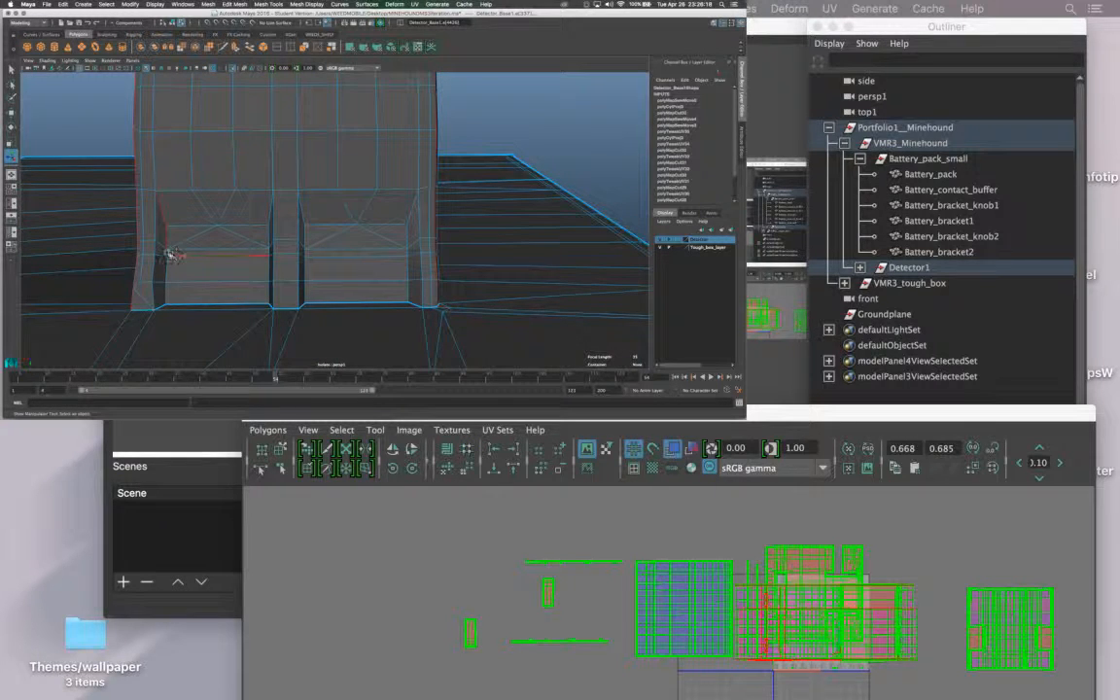
alt+drag(237, 276, 250, 254)
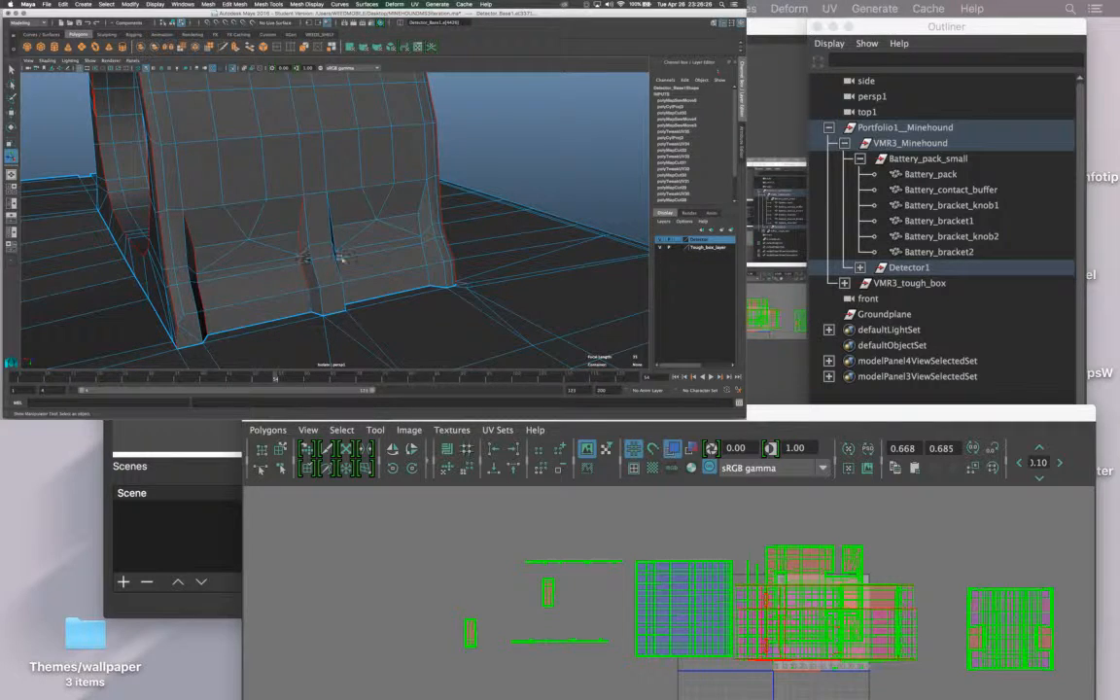
alt+drag(340, 258, 282, 209)
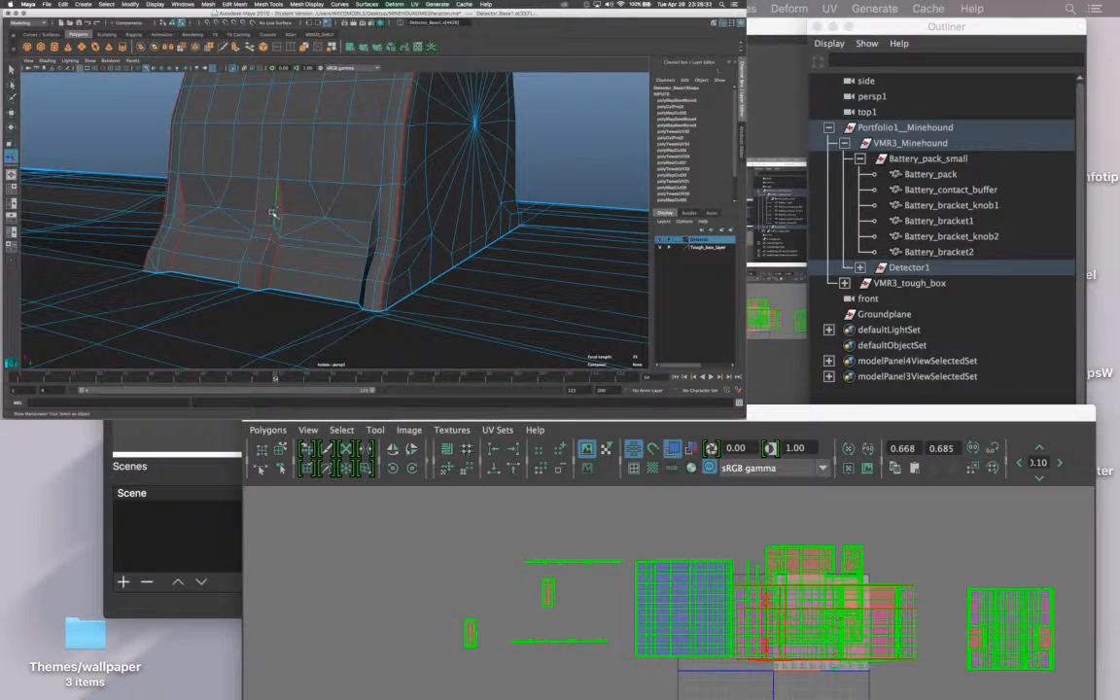
mouse_move(266, 207)
alt+mouse_down()
mouse_move(424, 233)
mouse_move(260, 212)
alt+mouse_up()
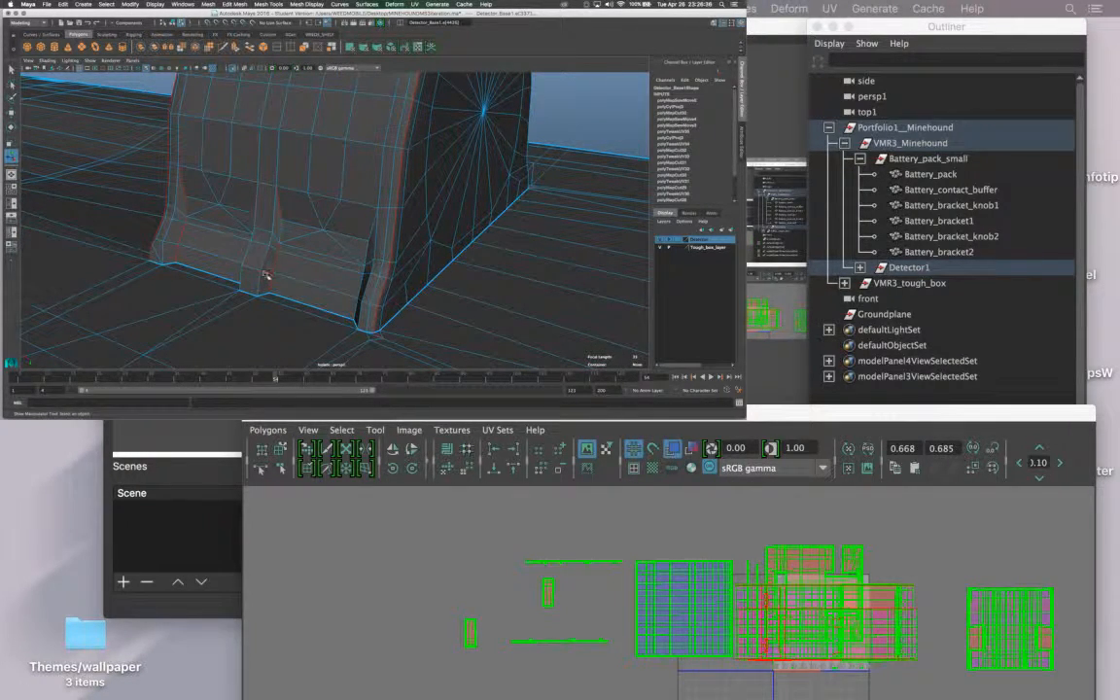
alt+drag(256, 210, 336, 254)
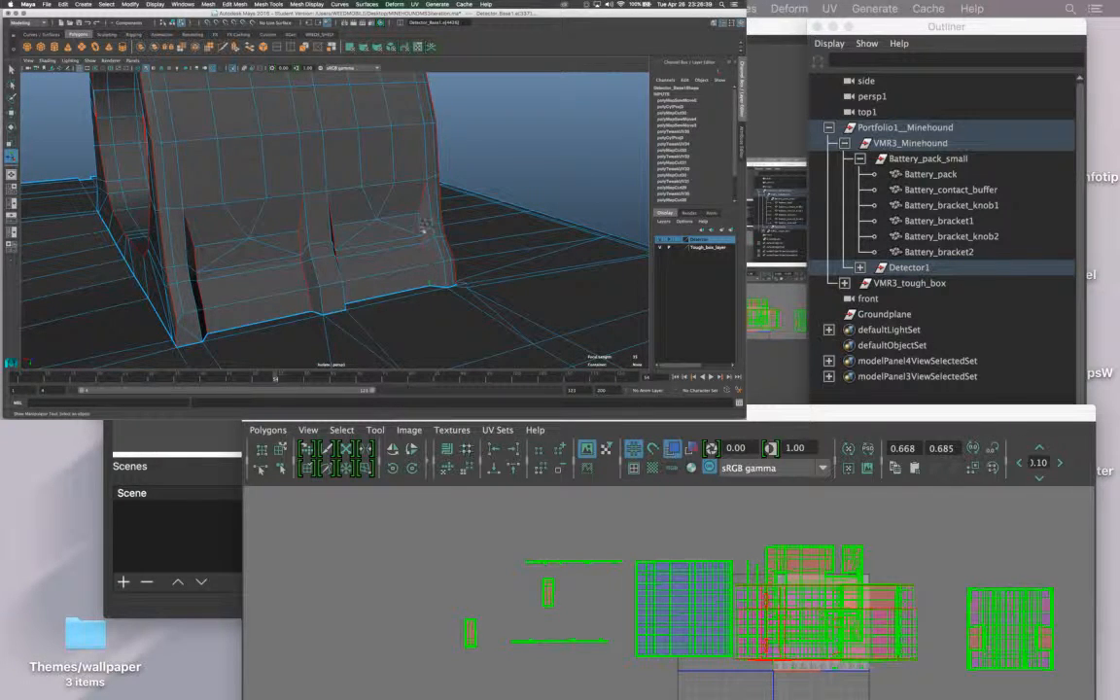
Add the matching foot recess edges on the mount's other side to the seam selection.
alt+drag(440, 254, 251, 266)
mouse_move(252, 265)
alt+right_down()
mouse_move(310, 301)
mouse_move(272, 256)
alt+right_up()
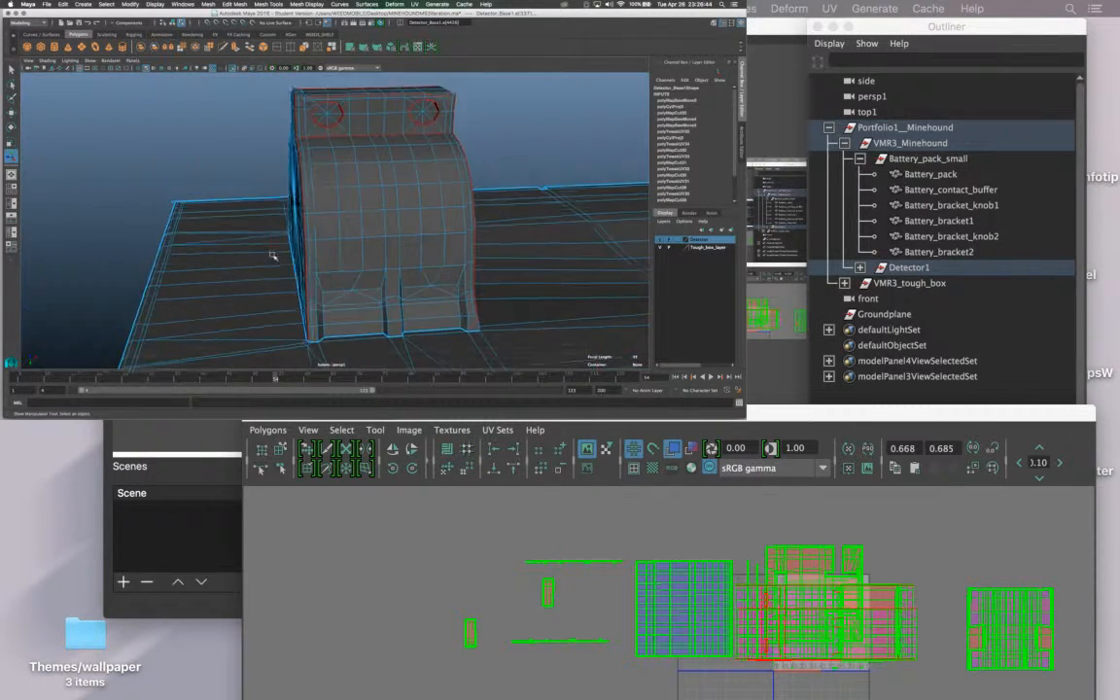
alt+middle_drag(312, 301, 277, 260)
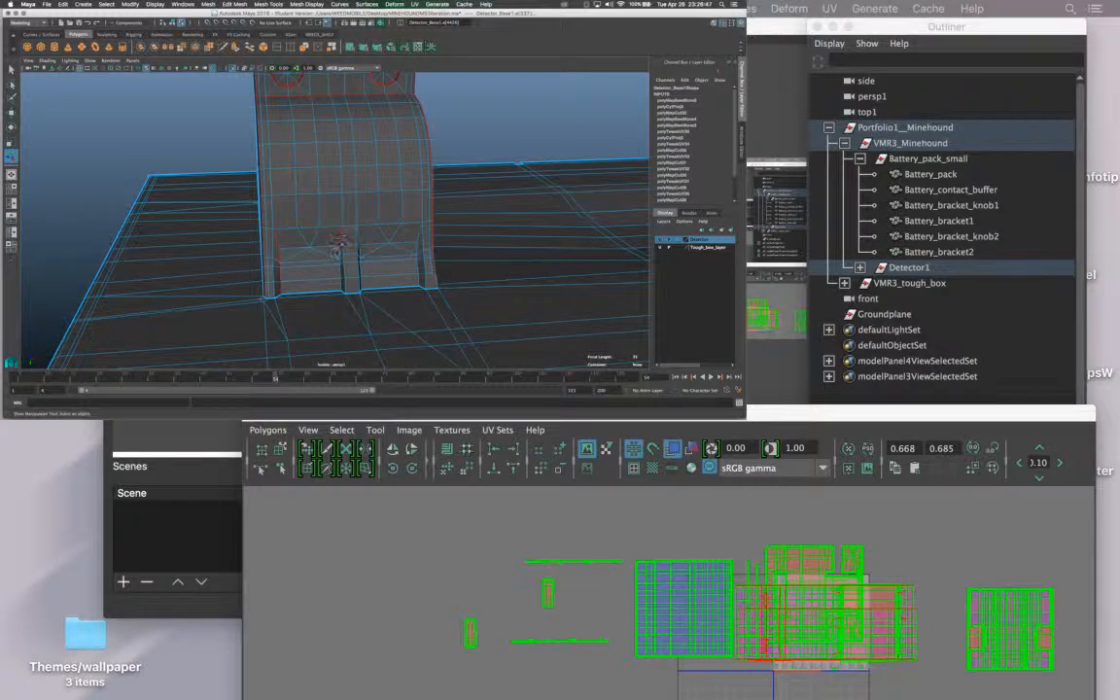
alt+drag(417, 272, 257, 272)
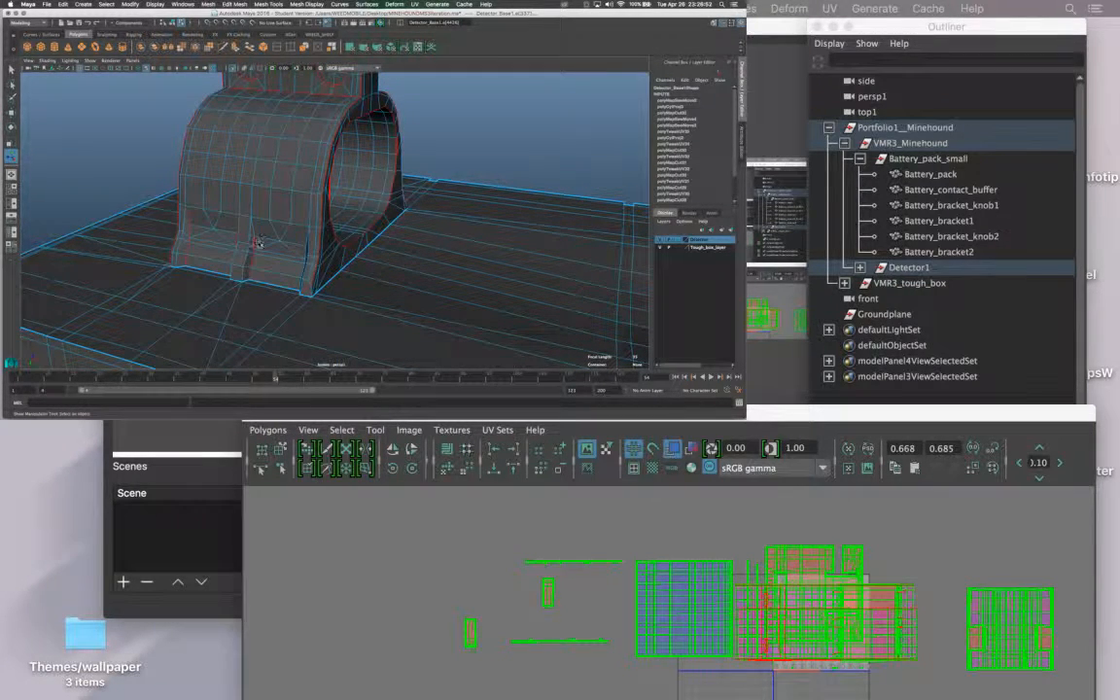
alt+drag(250, 233, 428, 216)
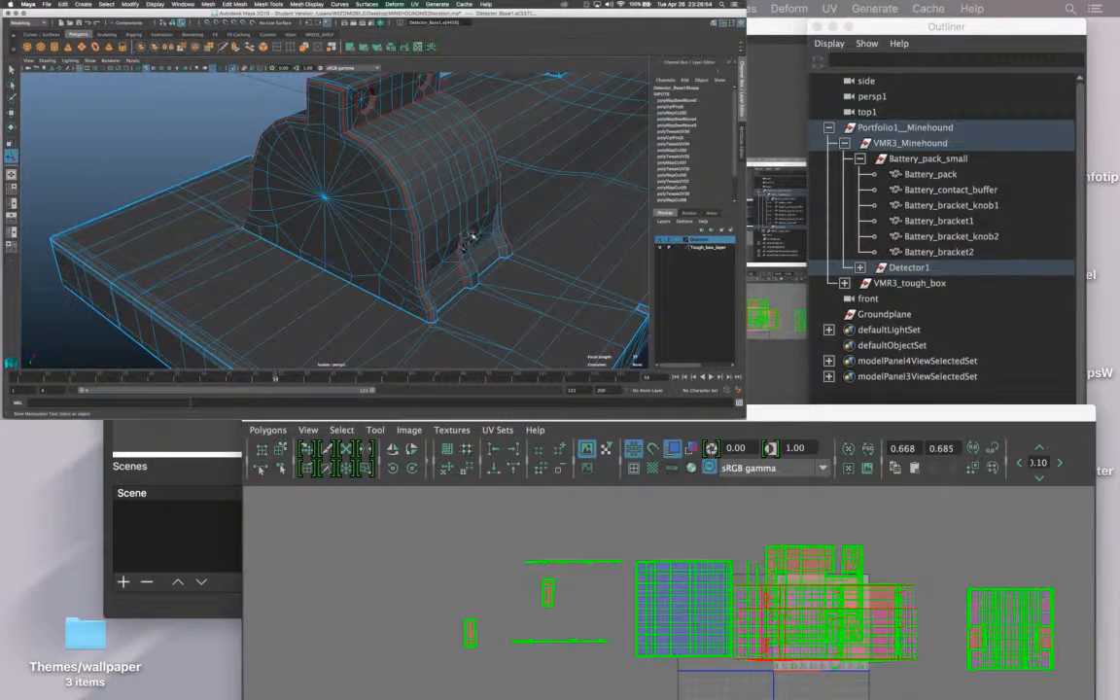
Add the rim loops of the two round recesses on the raised block's remaining face to the selection.
alt+drag(495, 223, 305, 262)
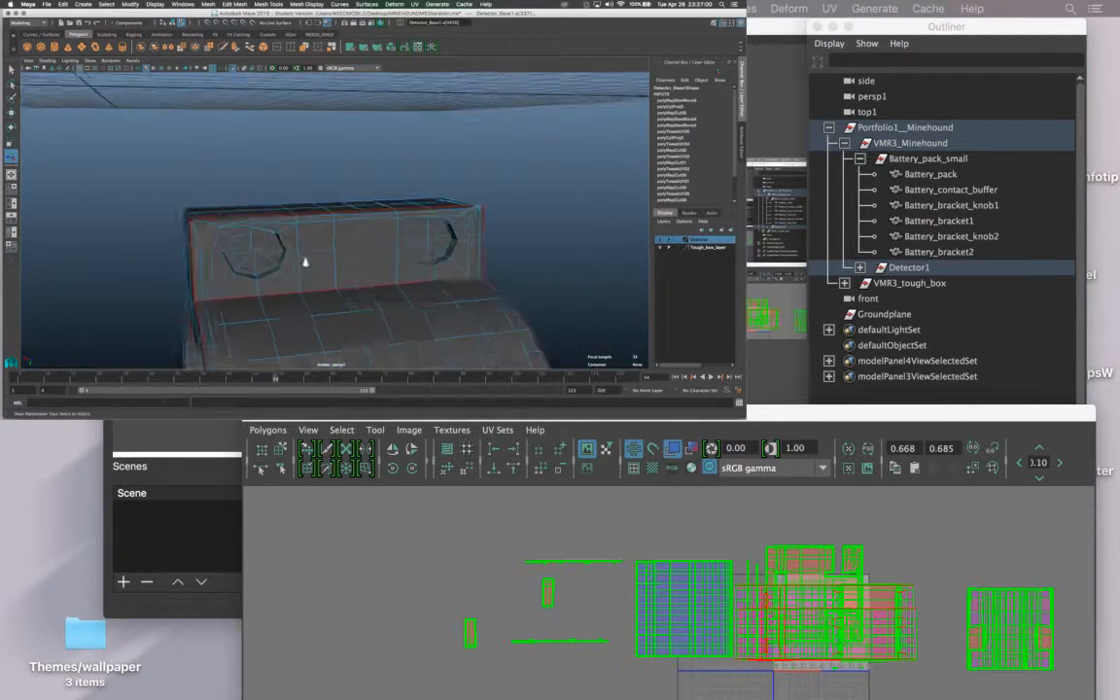
alt+middle_drag(305, 262, 355, 203)
alt+right_drag(355, 202, 337, 306)
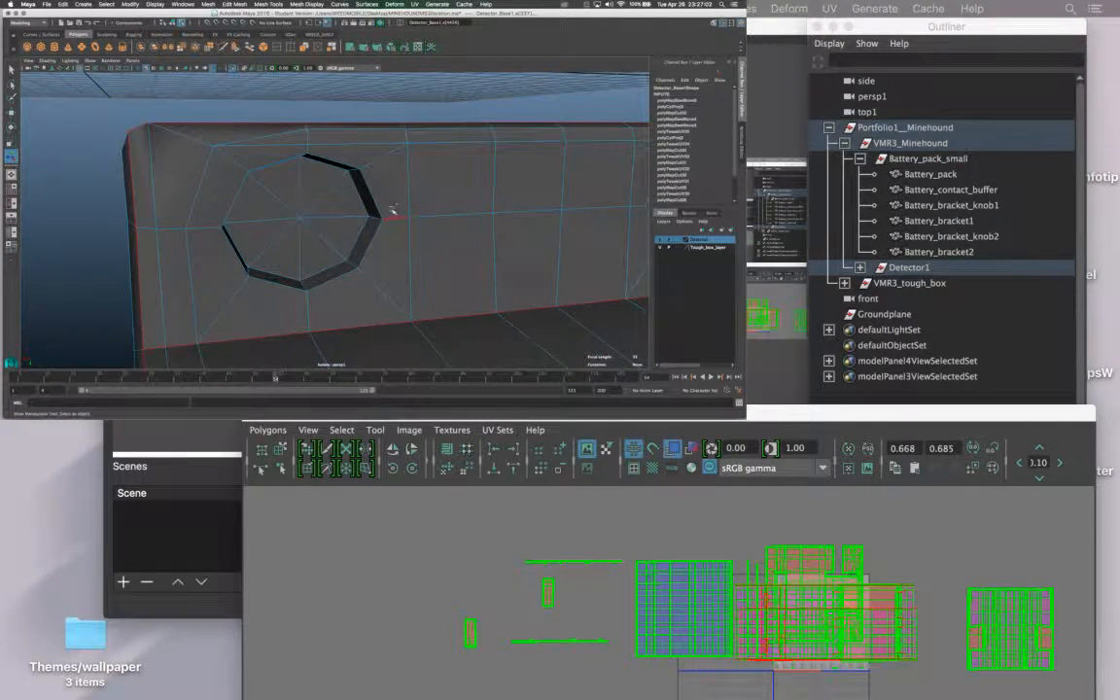
shift+double_click(325, 161)
alt+middle_drag(401, 213, 257, 230)
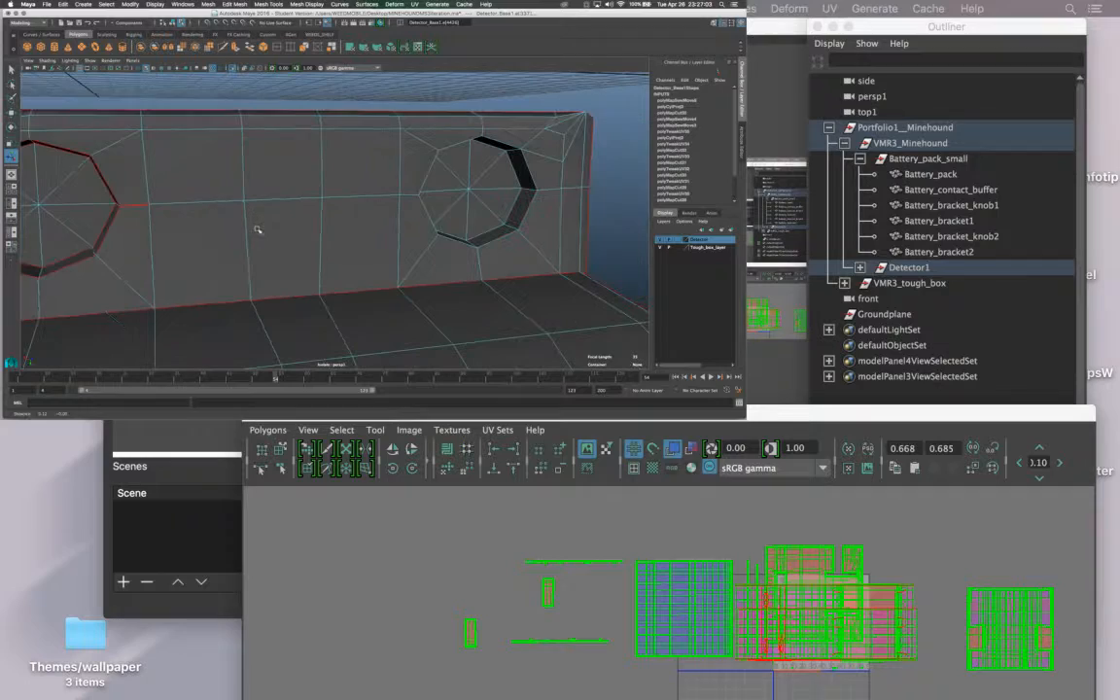
shift+double_click(497, 245)
Cut the UVs along all the selected seam edges of the mount.
alt+right_drag(498, 234, 461, 224)
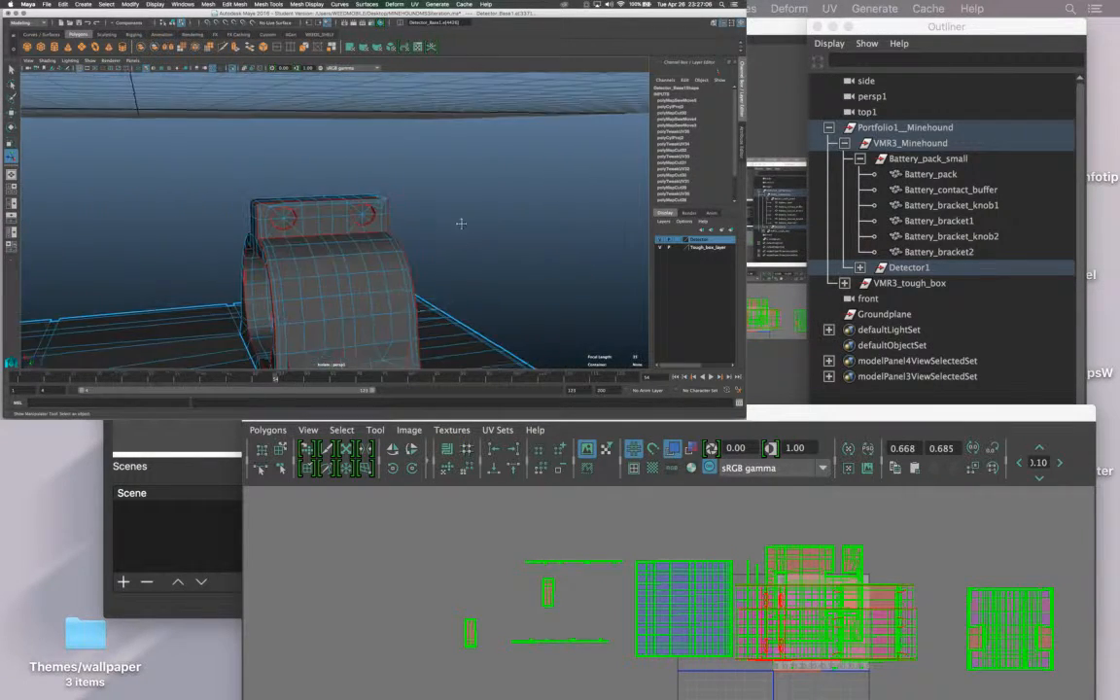
alt+drag(460, 224, 292, 255)
alt+right_drag(292, 255, 387, 267)
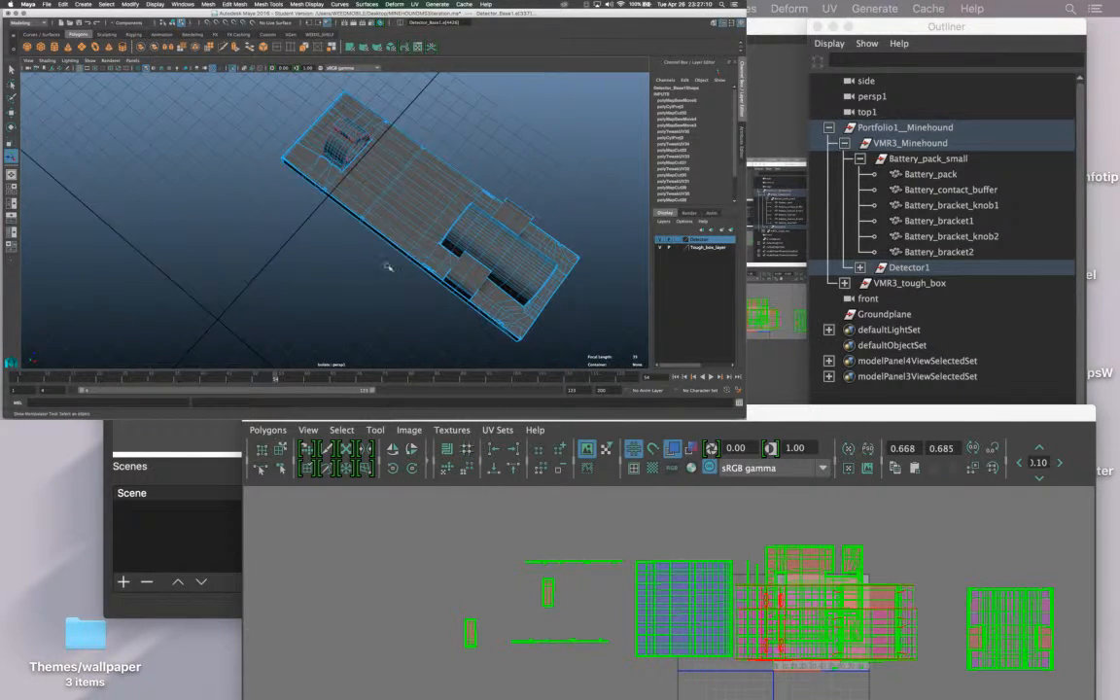
alt+middle_drag(387, 266, 222, 305)
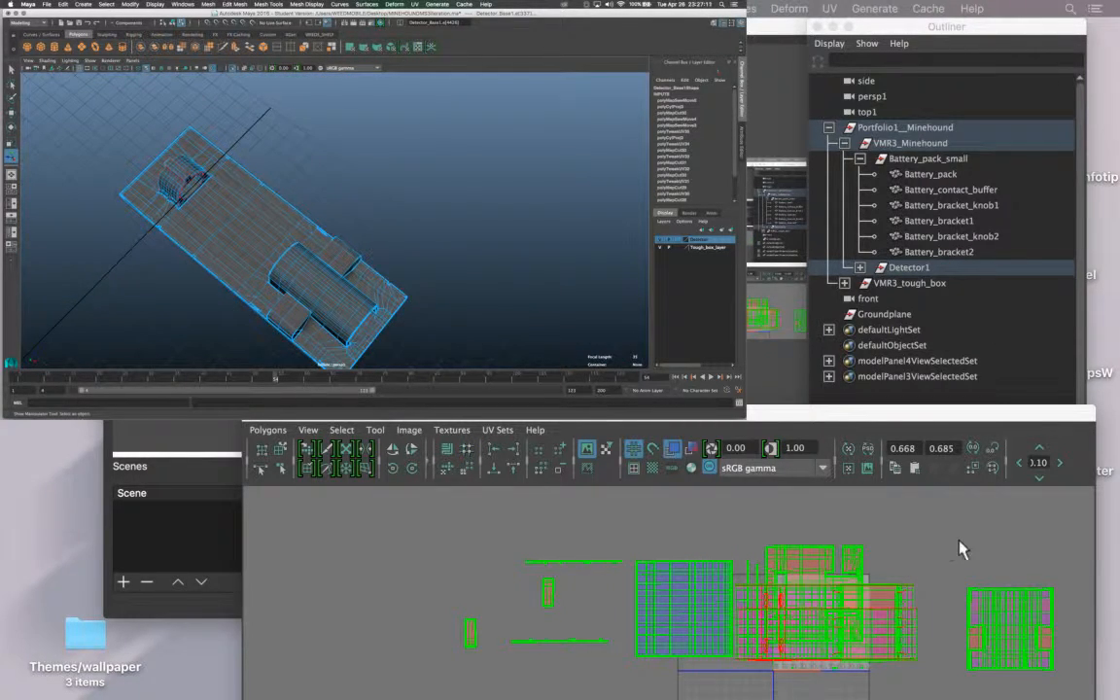
alt+drag(222, 317, 345, 306)
scroll(883, 608, down, 2)
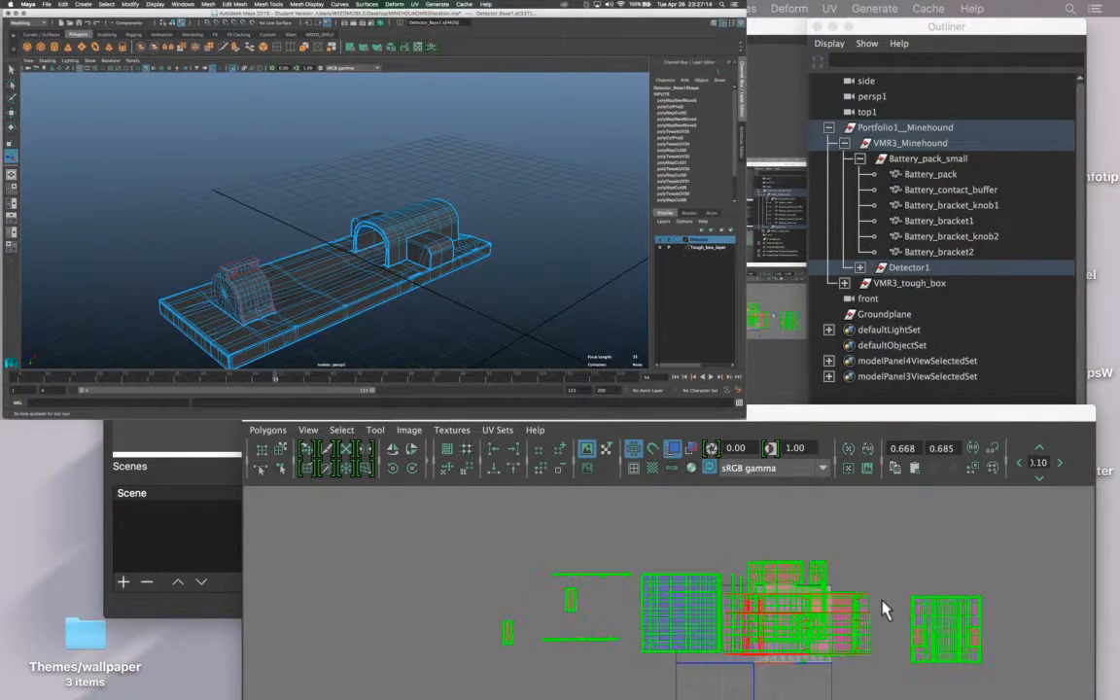
scroll(858, 592, up, 2)
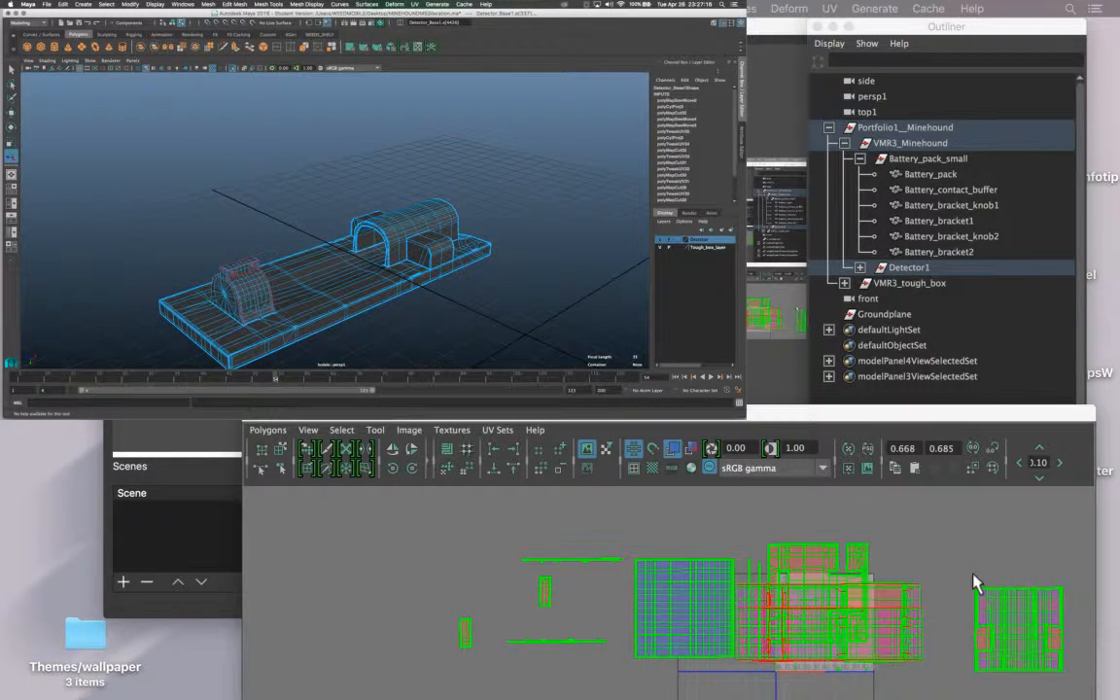
shift+right_drag(973, 576, 867, 570)
Switch the UV Editor to UV selection and select all UVs of the detector base.
scroll(867, 570, down, 2)
alt+middle_drag(839, 560, 758, 481)
mouse_move(838, 620)
alt+middle_down()
mouse_move(805, 573)
mouse_move(849, 626)
alt+middle_up()
scroll(835, 596, down, 2)
alt+middle_drag(822, 583, 820, 608)
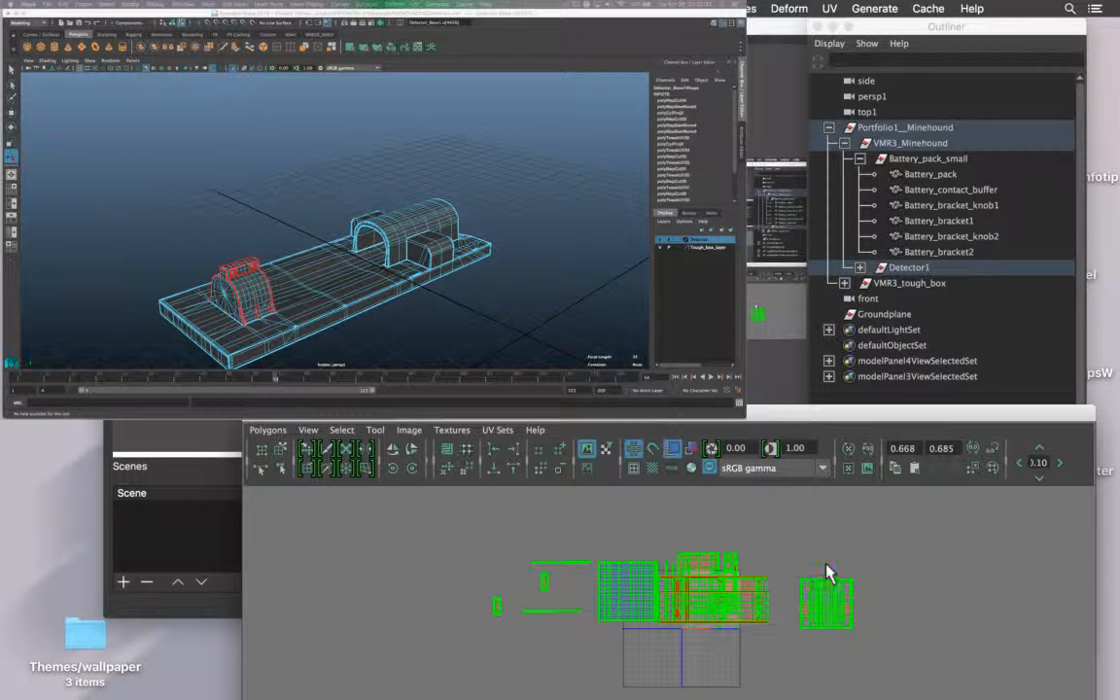
right_drag(834, 516, 789, 495)
drag(391, 509, 1085, 662)
click(800, 583)
right_drag(778, 515, 859, 515)
drag(419, 506, 881, 697)
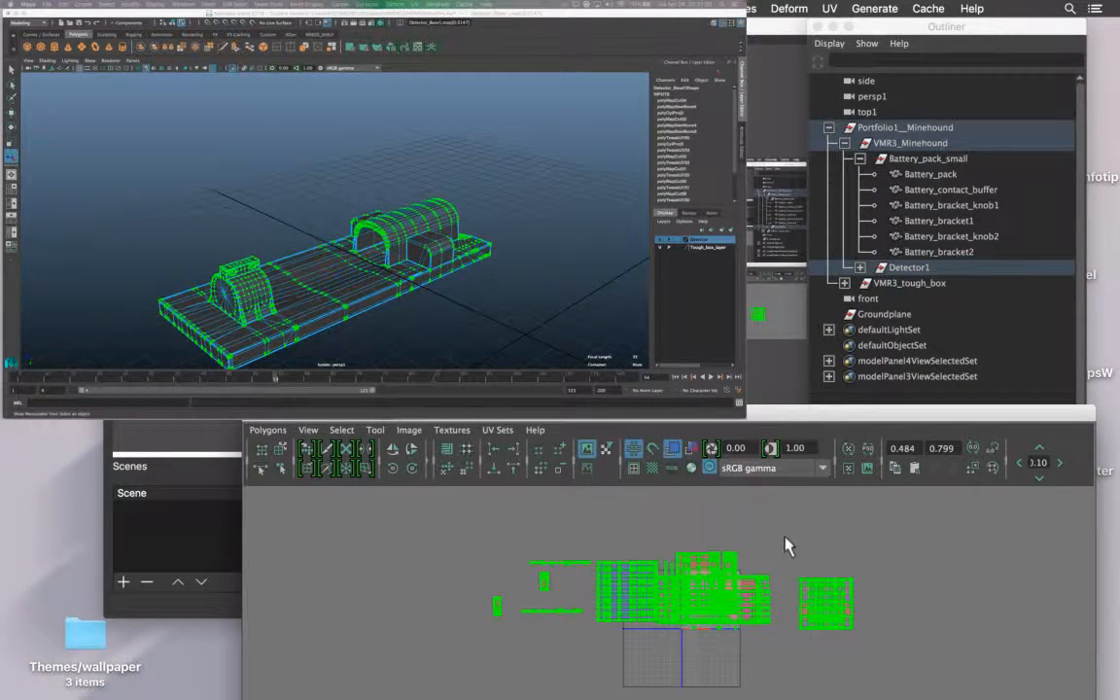
Open the Unfold UVs options for the selected UVs, enlarge the dialog and reposition the UV Editor window beside its settings.
shift+right_drag(782, 547, 808, 504)
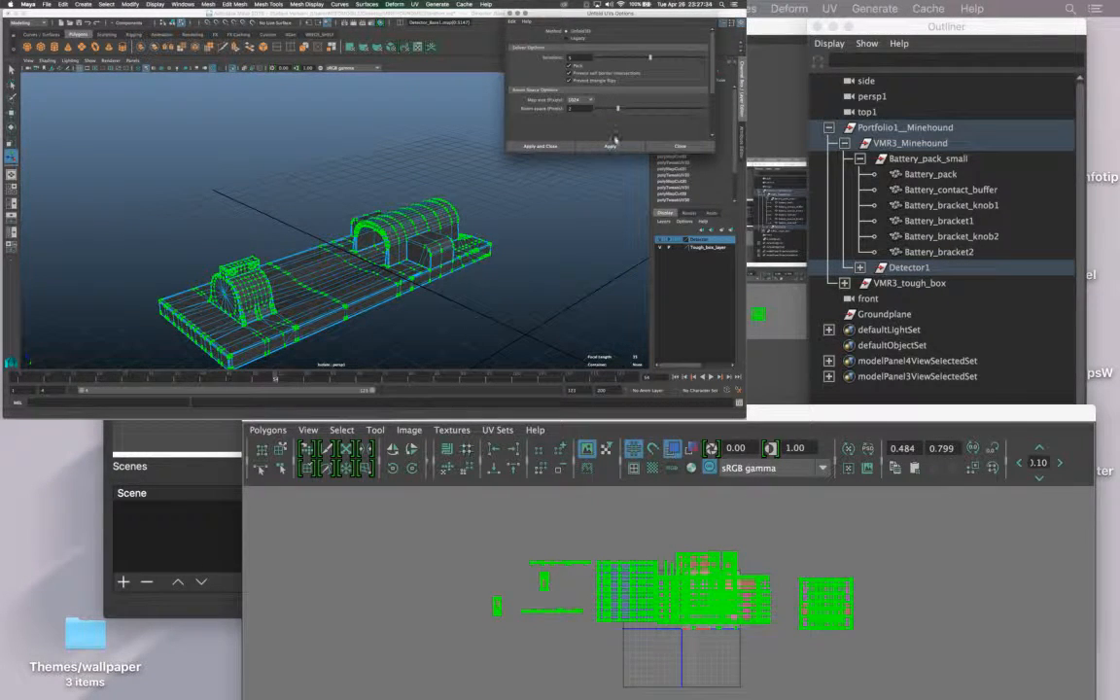
drag(505, 152, 525, 279)
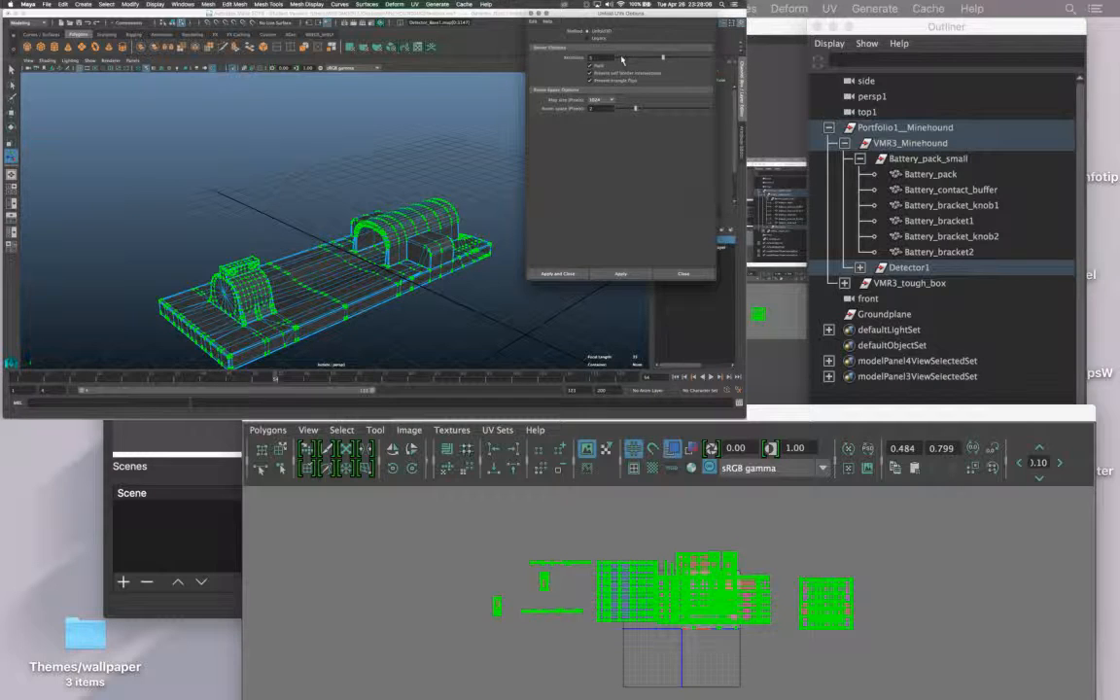
click(590, 73)
drag(1032, 416, 384, 13)
drag(412, 197, 562, 416)
Unfold and pack all the selected UVs of the detector base with the Unfold3D method and a 1024 map size.
scroll(316, 236, up, 5)
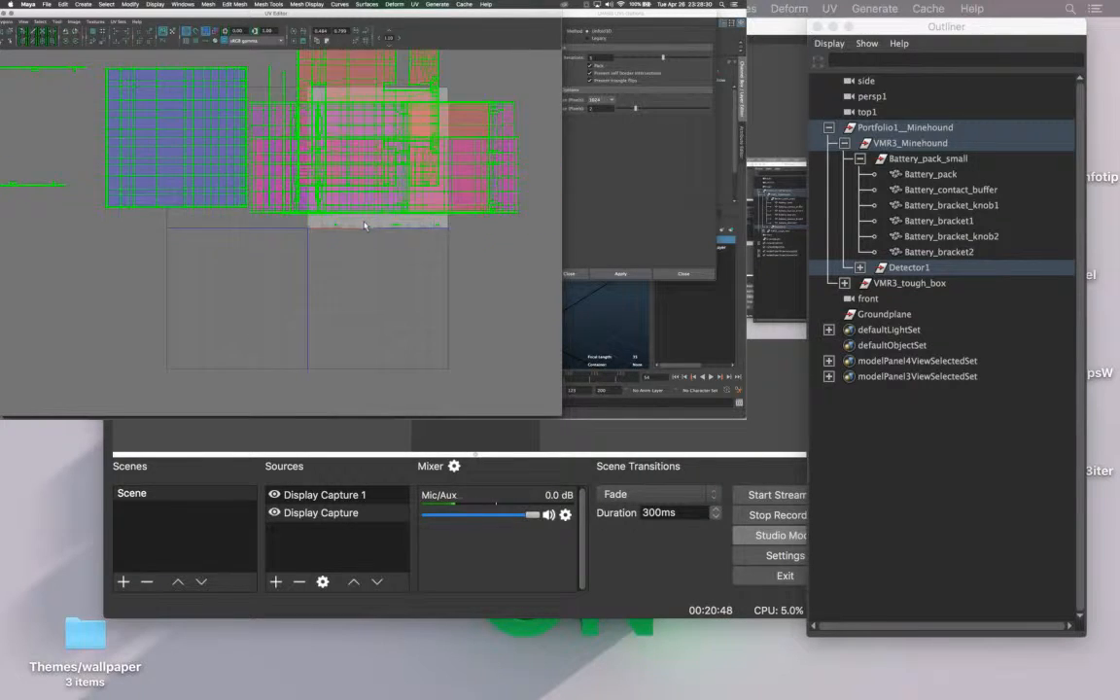
scroll(238, 277, up, 5)
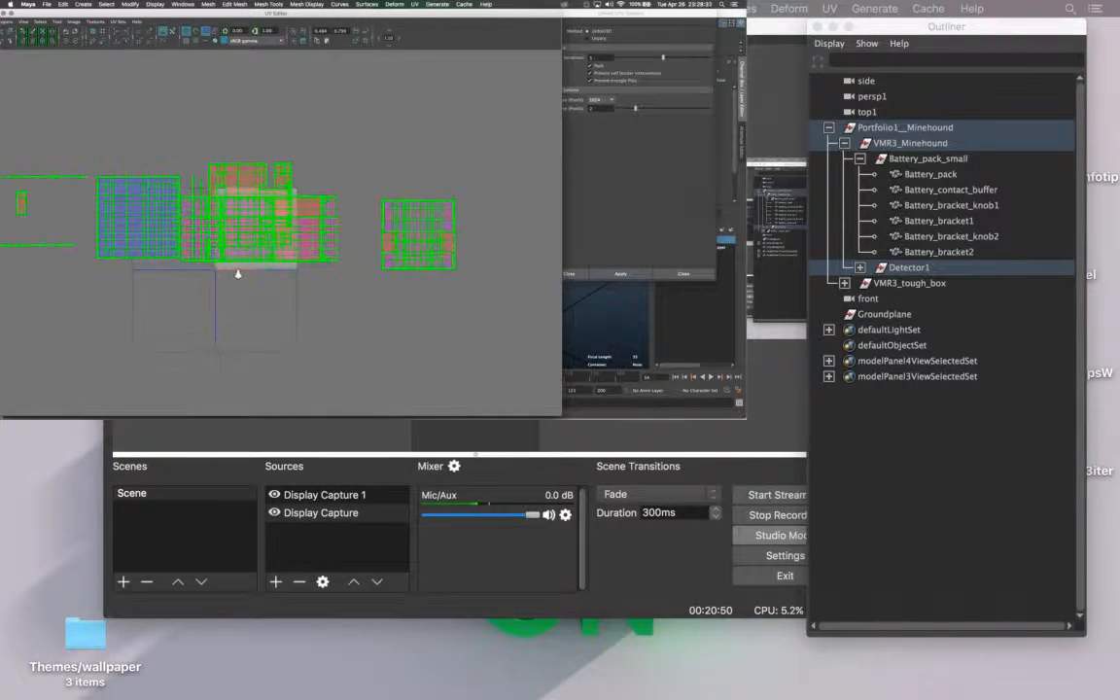
scroll(319, 268, up, 6)
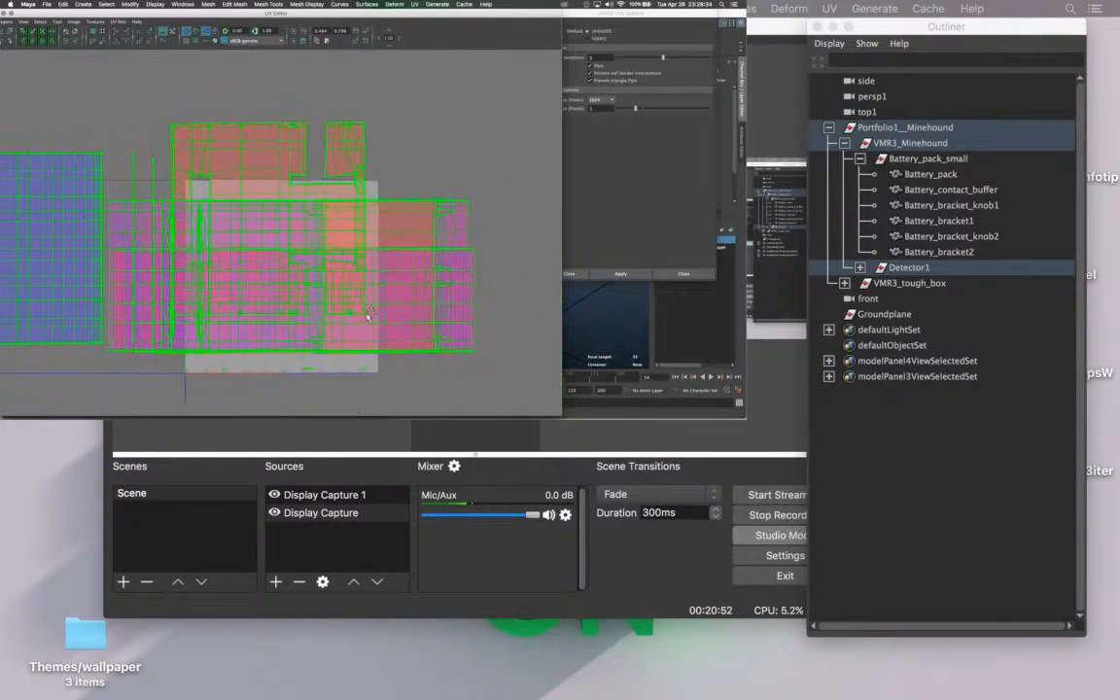
alt+middle_drag(365, 317, 358, 258)
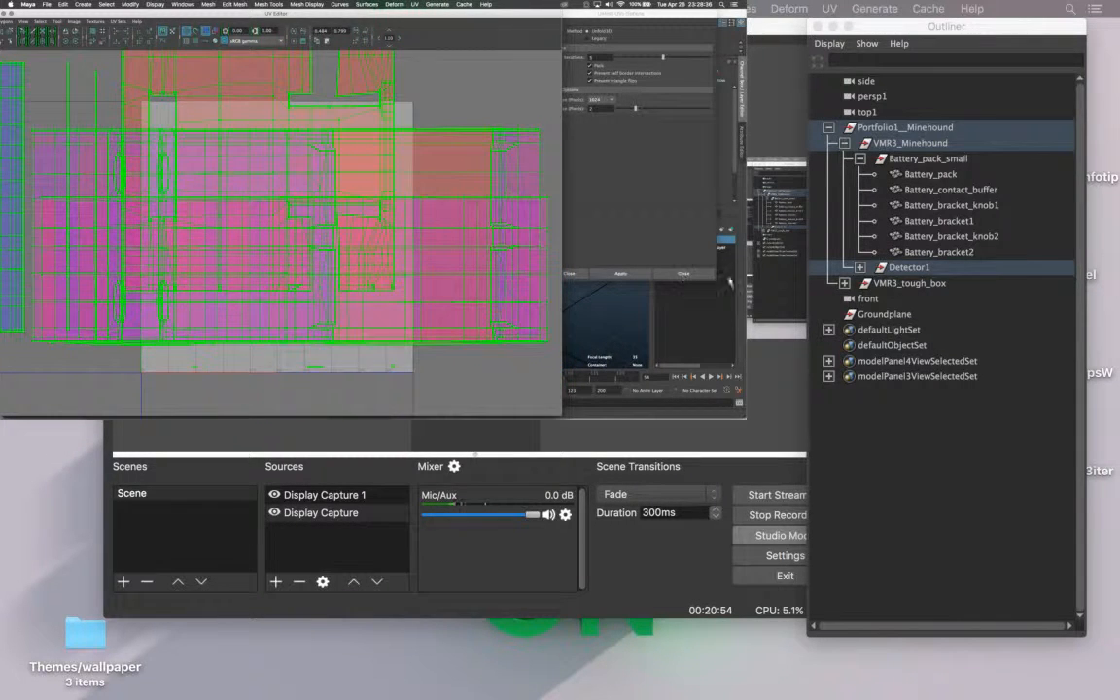
click(608, 254)
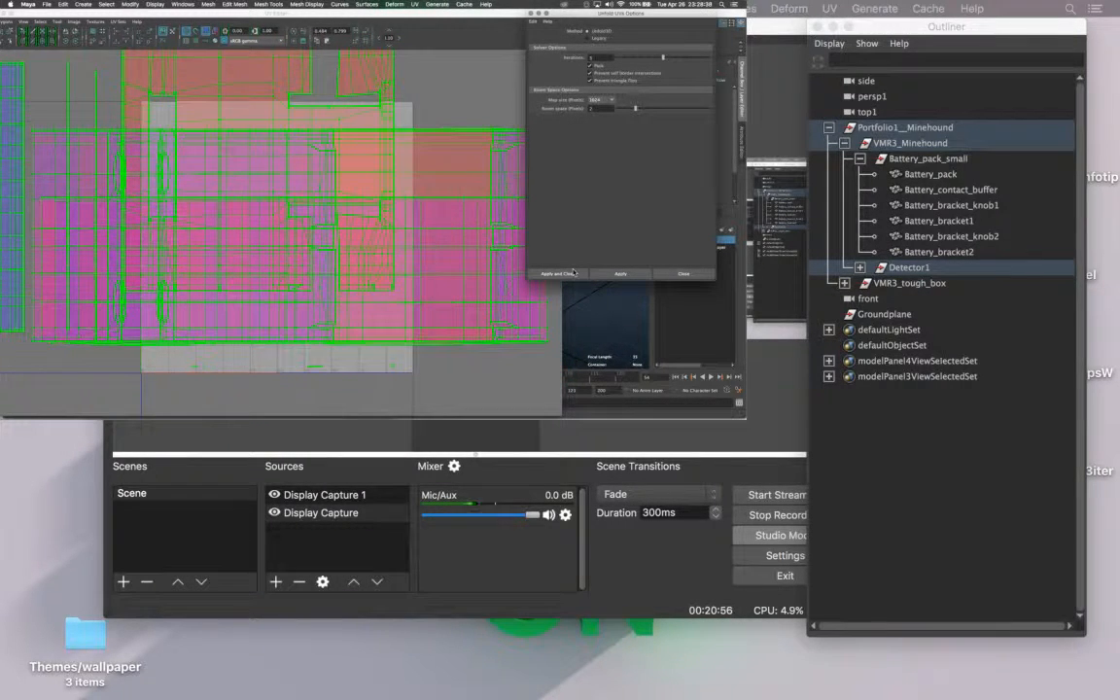
click(574, 272)
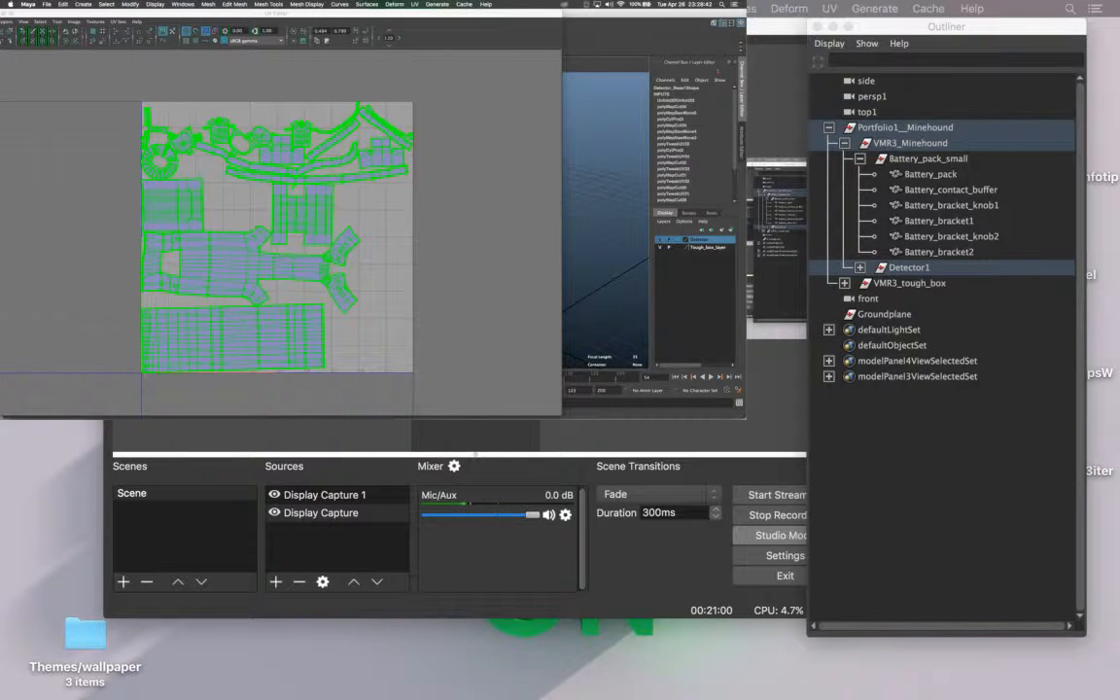
Check the unfolded shells for stretching with the UV distortion display, and restore the regular shaded view.
click(198, 30)
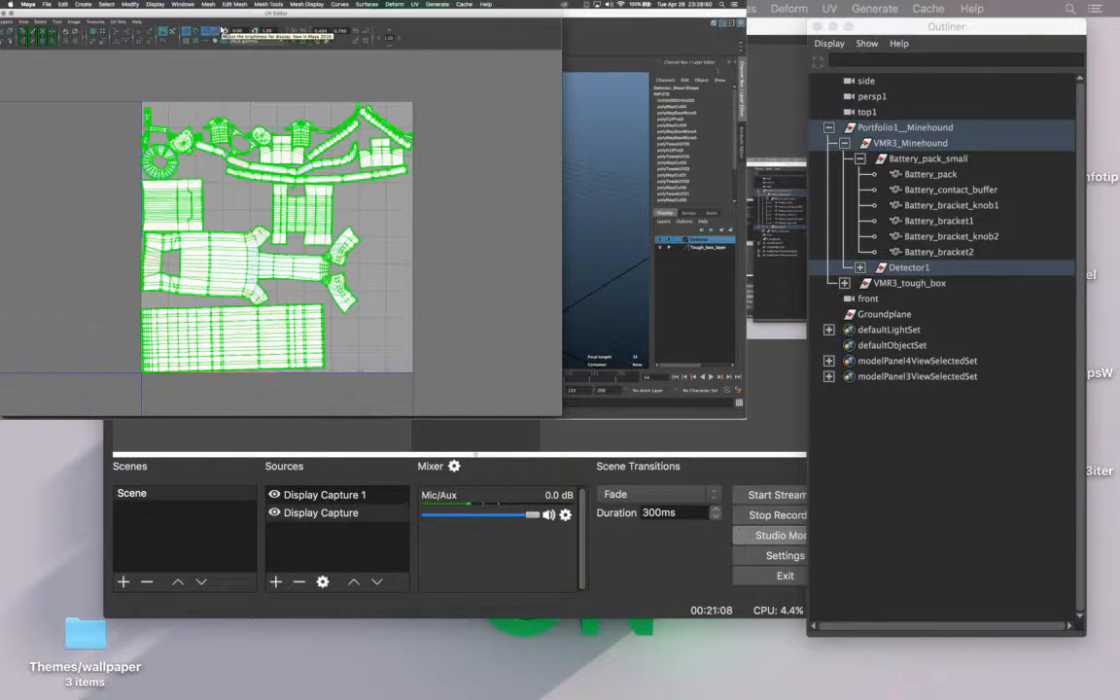
click(198, 30)
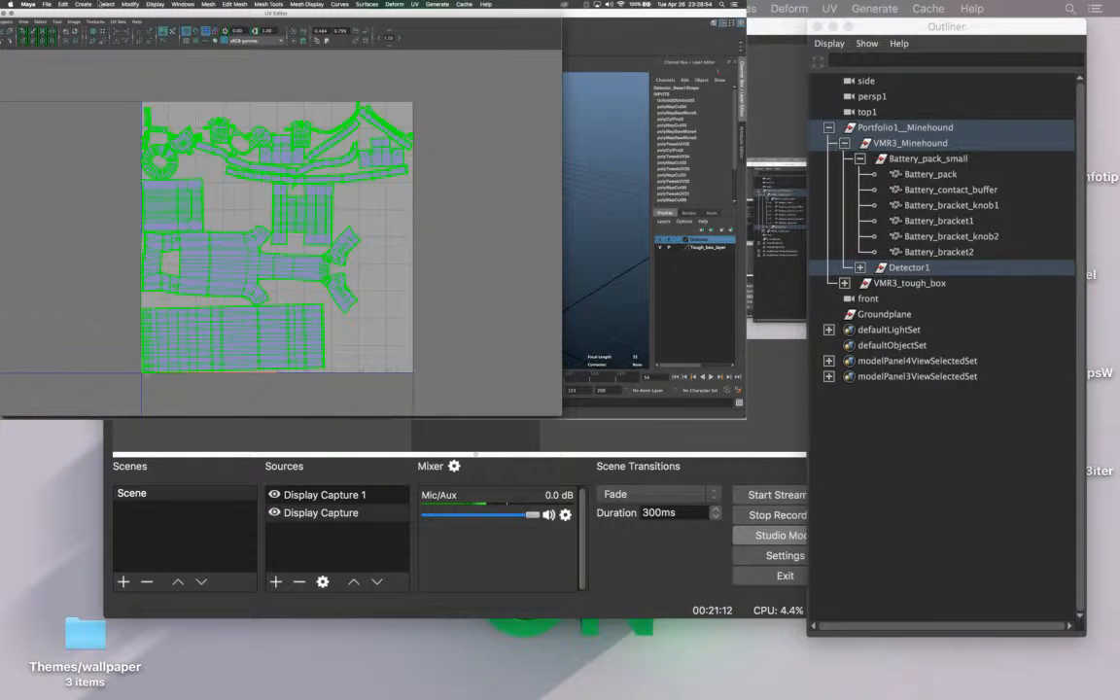
alt+right_drag(218, 144, 192, 142)
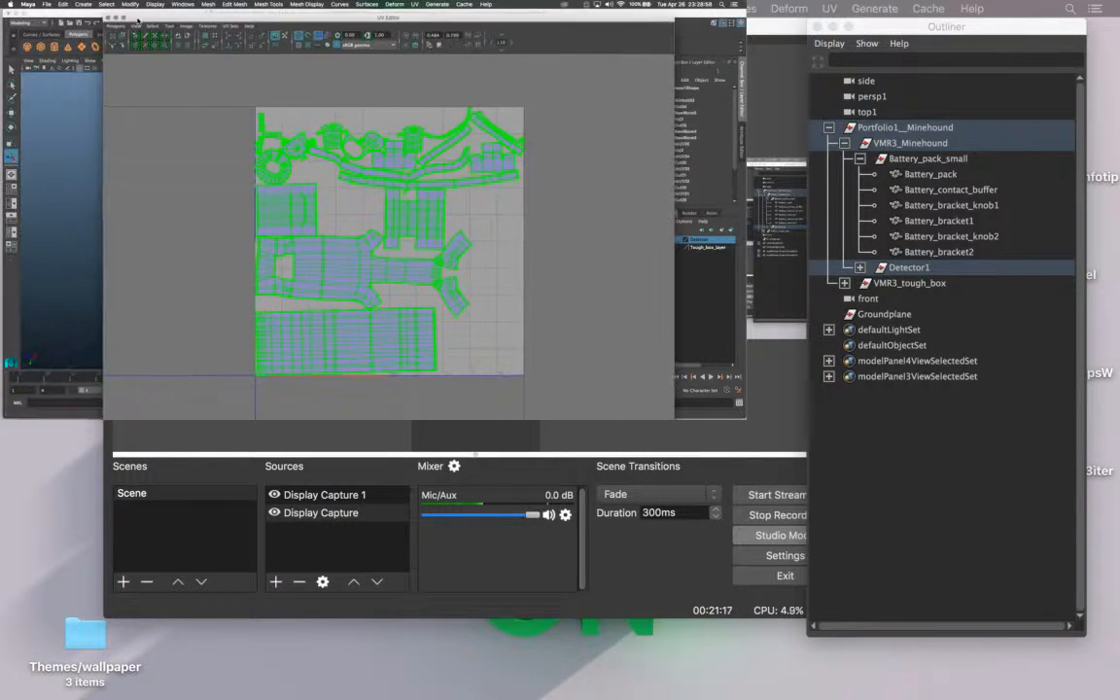